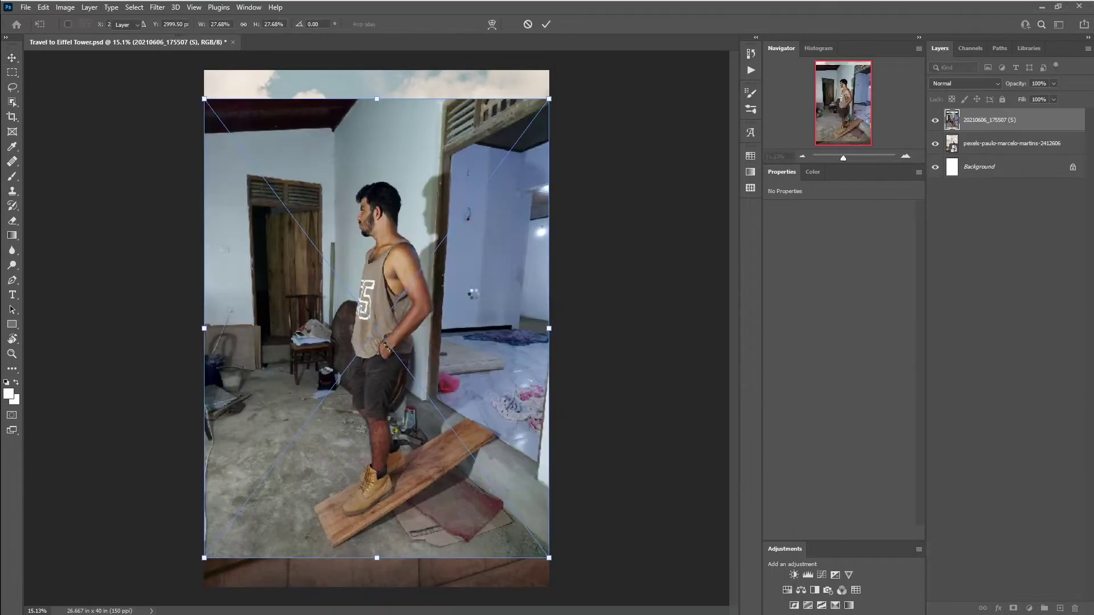
Step: Set the placed man's photo to 70% opacity and scale it down over the Eiffel Tower scene
{"action": "left_click", "coordinate": [1037, 83]}
{"action": "type", "text": "70"}
{"action": "key", "text": "ctrl+t"}
{"action": "mouse_move", "coordinate": [549, 99]}
{"action": "left_mouse_down"}
{"action": "mouse_move", "coordinate": [564, 156]}
{"action": "mouse_move", "coordinate": [571, 147]}
{"action": "left_mouse_up"}
{"action": "left_click_drag", "start_coordinate": [265, 555], "coordinate": [274, 546]}
{"action": "key", "text": "Return"}
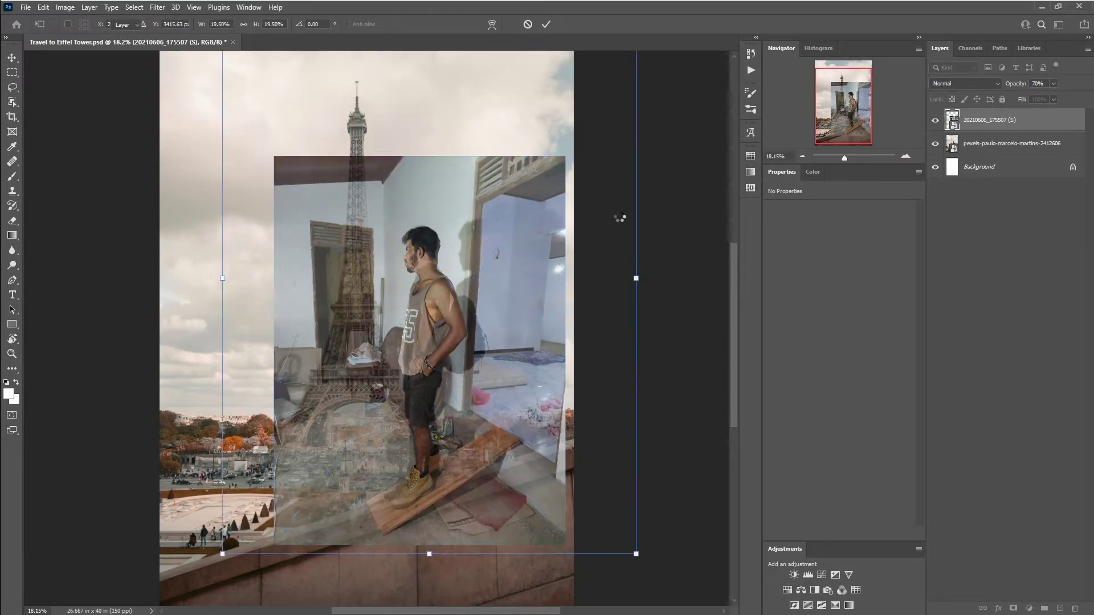
Step: Restore full opacity, duplicate the layers as backups, and auto-select the man with Select Subject
{"action": "key", "text": "0"}
{"action": "key", "text": "ctrl+j"}
{"action": "type", "text": "Originals"}
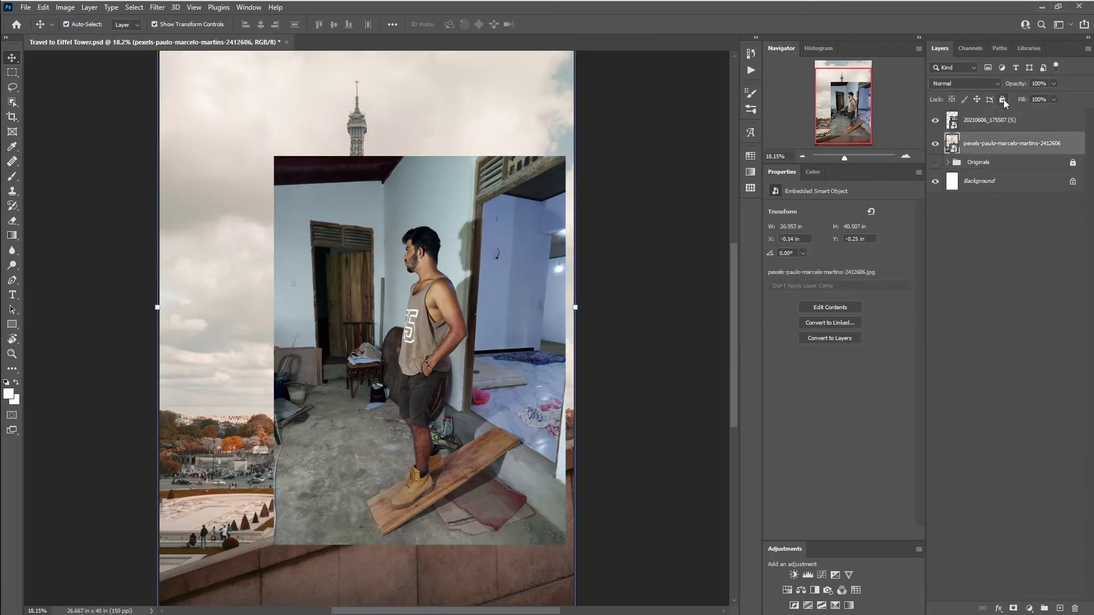
{"action": "left_click", "coordinate": [12, 102]}
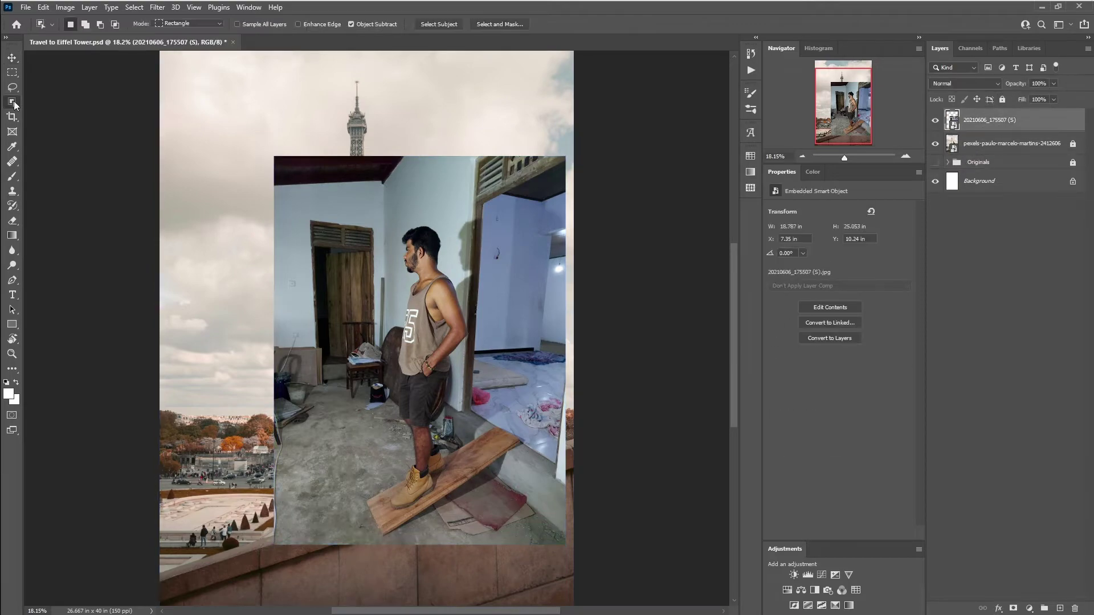
{"action": "left_click", "coordinate": [448, 25]}
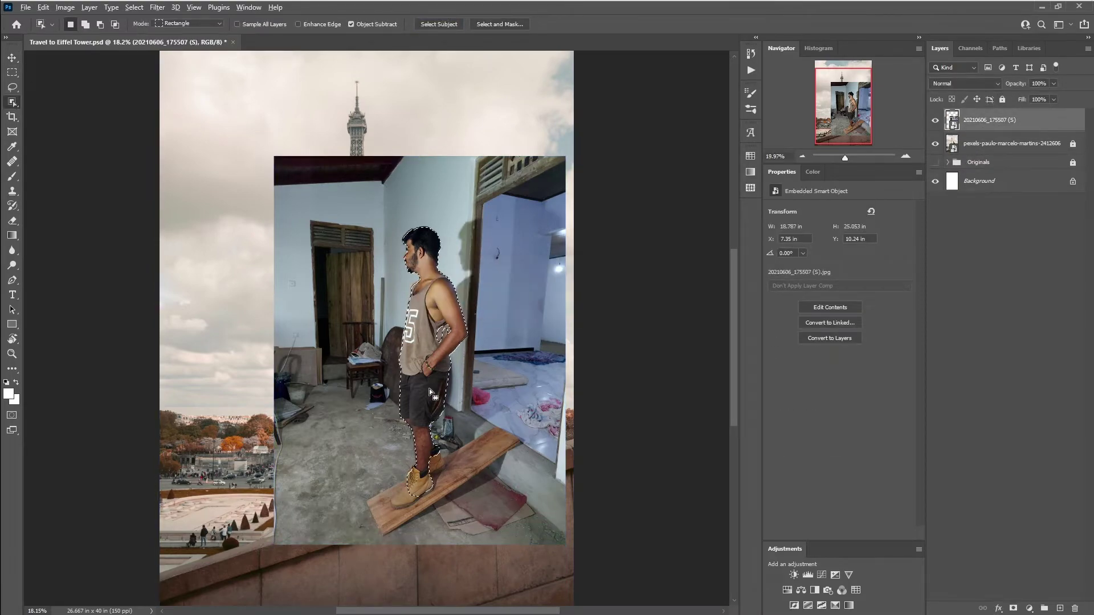
{"action": "scroll", "coordinate": [433, 365], "scroll_direction": "up", "scroll_amount": 5}
{"action": "scroll", "coordinate": [512, 398], "scroll_direction": "down", "scroll_amount": 4}
Step: With the Pen tool, start the outline at the shirt edge and trace up the chest to under the chin
{"action": "key", "text": "p"}
{"action": "scroll", "coordinate": [477, 409], "scroll_direction": "up", "scroll_amount": 10}
{"action": "left_click", "coordinate": [457, 411]}
{"action": "left_click", "coordinate": [494, 134]}
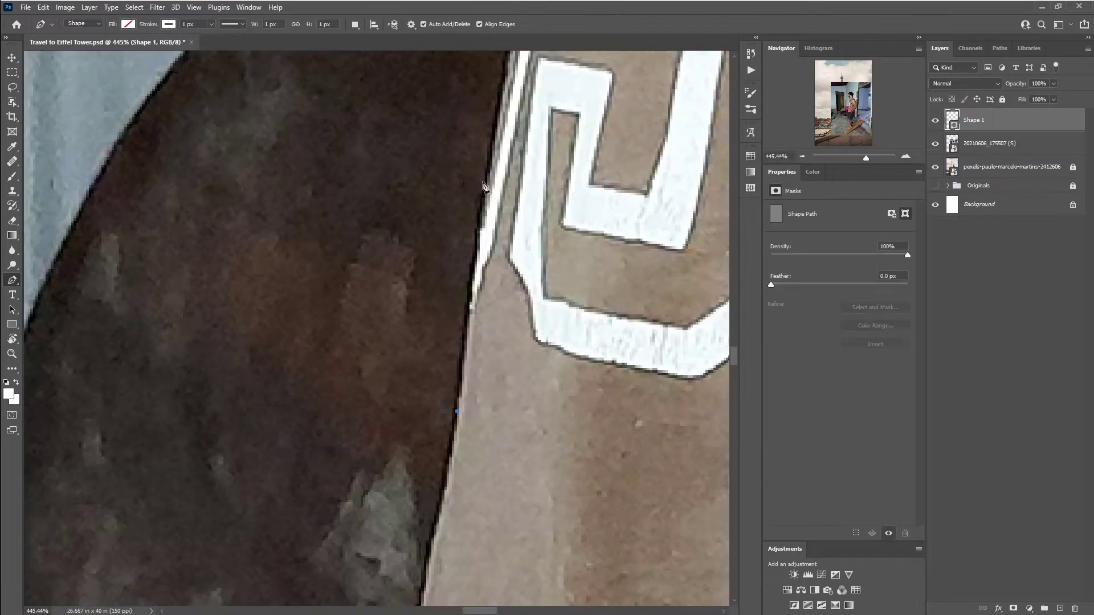
{"action": "scroll", "coordinate": [433, 284], "scroll_direction": "right", "scroll_amount": 3}
{"action": "scroll", "coordinate": [393, 269], "scroll_direction": "up", "scroll_amount": 3}
{"action": "scroll", "coordinate": [373, 424], "scroll_direction": "up", "scroll_amount": 2}
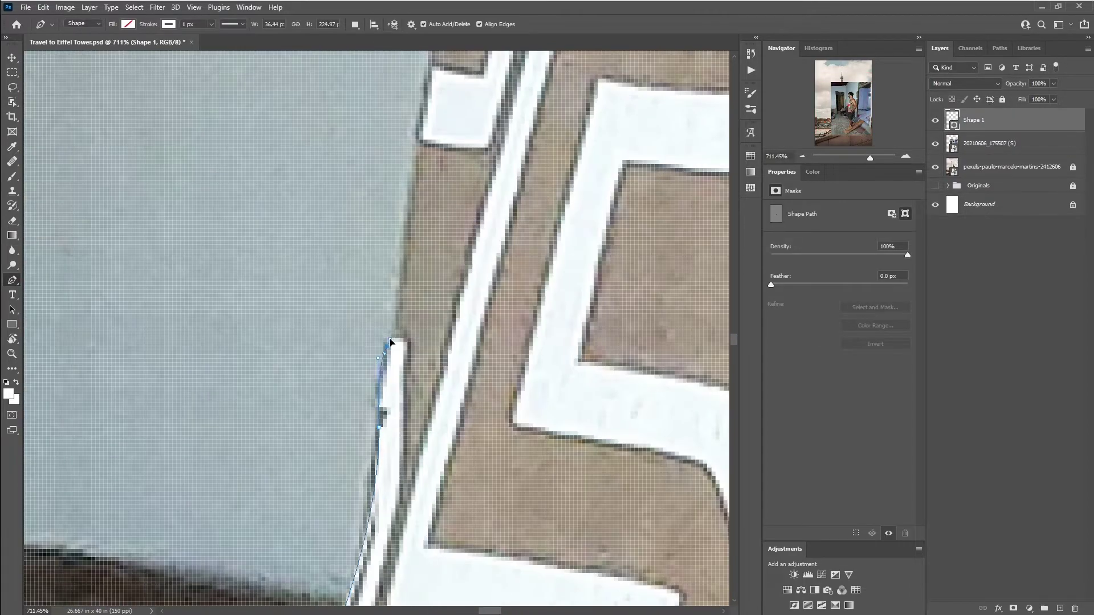
{"action": "scroll", "coordinate": [469, 124], "scroll_direction": "up", "scroll_amount": 5}
{"action": "left_click", "coordinate": [405, 169]}
{"action": "scroll", "coordinate": [405, 169], "scroll_direction": "up", "scroll_amount": 5}
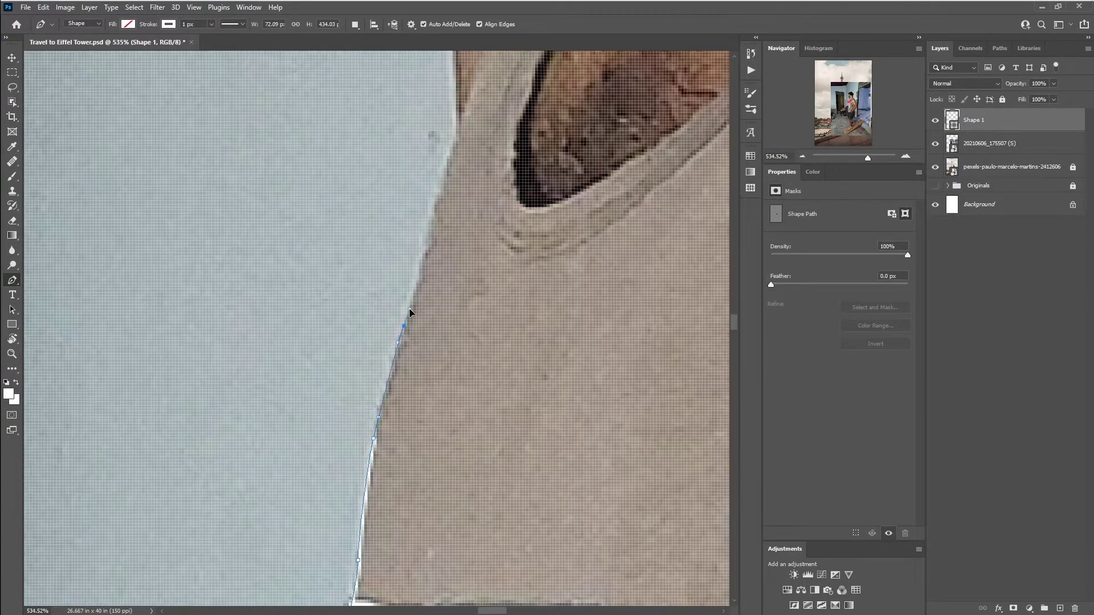
{"action": "left_click", "coordinate": [409, 309]}
{"action": "scroll", "coordinate": [439, 401], "scroll_direction": "down", "scroll_amount": 1}
{"action": "left_click", "coordinate": [445, 226]}
{"action": "scroll", "coordinate": [421, 184], "scroll_direction": "up", "scroll_amount": 2}
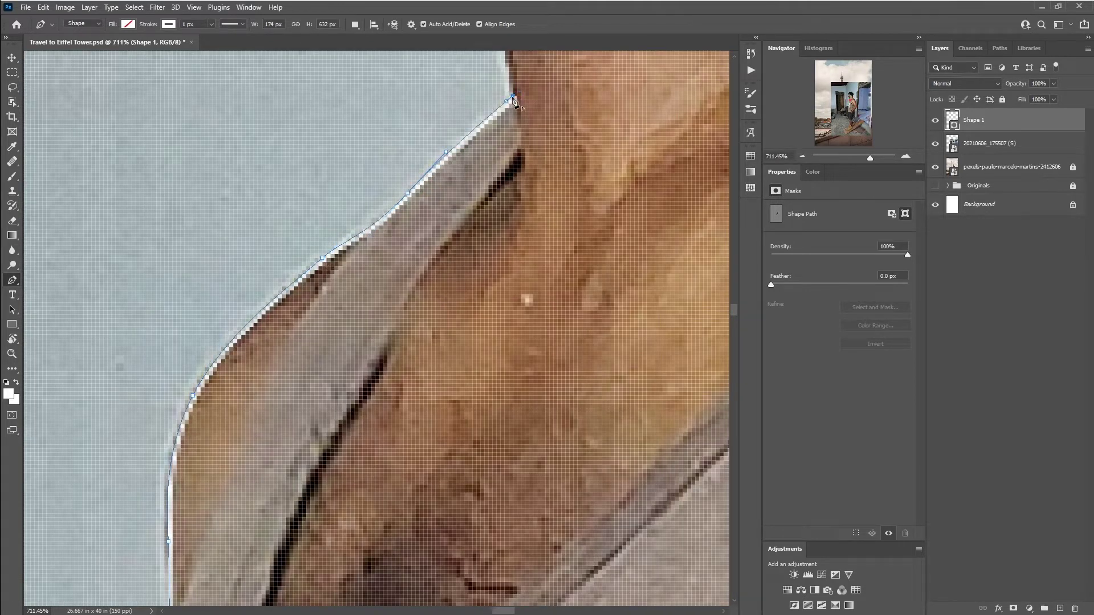
{"action": "scroll", "coordinate": [512, 102], "scroll_direction": "down", "scroll_amount": 3}
{"action": "left_click", "coordinate": [408, 362]}
{"action": "scroll", "coordinate": [267, 399], "scroll_direction": "down", "scroll_amount": 2}
{"action": "scroll", "coordinate": [264, 274], "scroll_direction": "up", "scroll_amount": 2}
Step: Trace the outline around the beard, lips, nose, brow and hairline, then down the back of the neck
{"action": "left_click", "coordinate": [264, 271]}
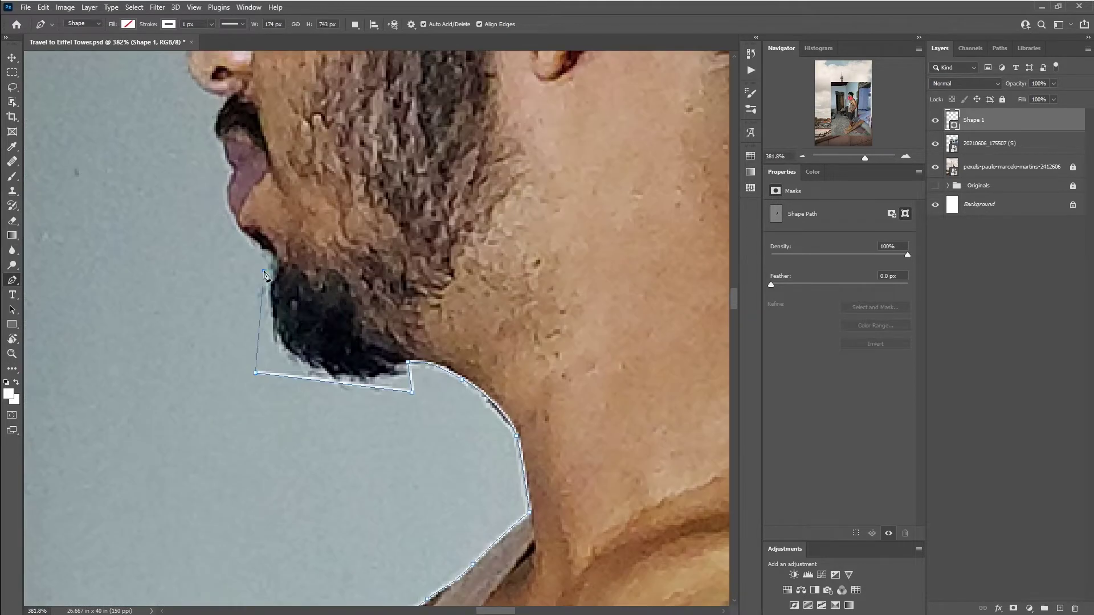
{"action": "scroll", "coordinate": [265, 273], "scroll_direction": "up", "scroll_amount": 2}
{"action": "scroll", "coordinate": [230, 215], "scroll_direction": "up", "scroll_amount": 2}
{"action": "left_click", "coordinate": [330, 306]}
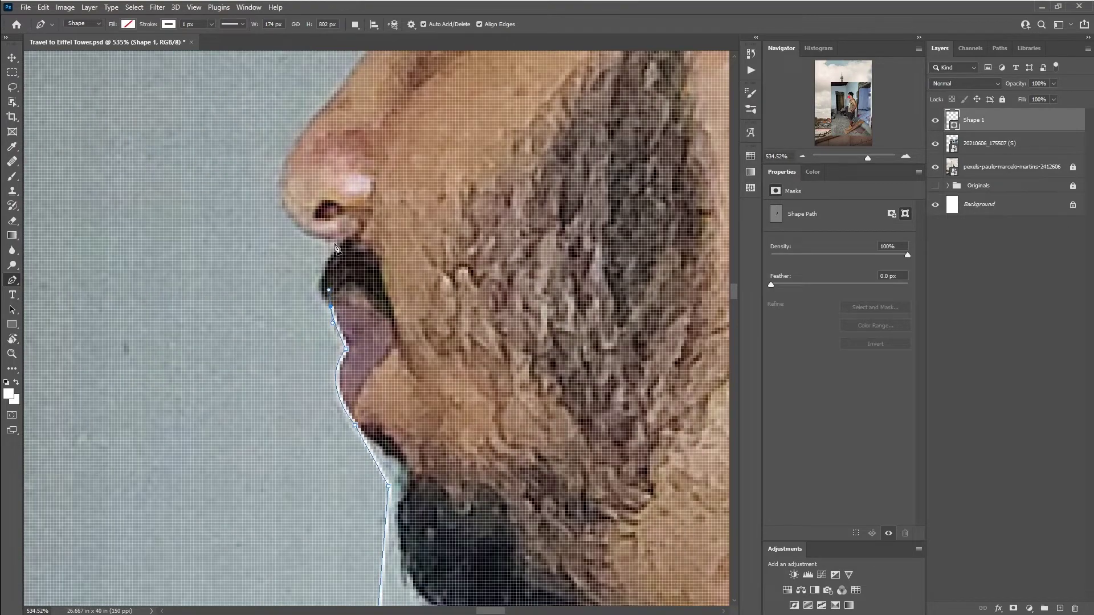
{"action": "scroll", "coordinate": [376, 136], "scroll_direction": "up", "scroll_amount": 5}
{"action": "left_click_drag", "start_coordinate": [299, 316], "coordinate": [335, 281]}
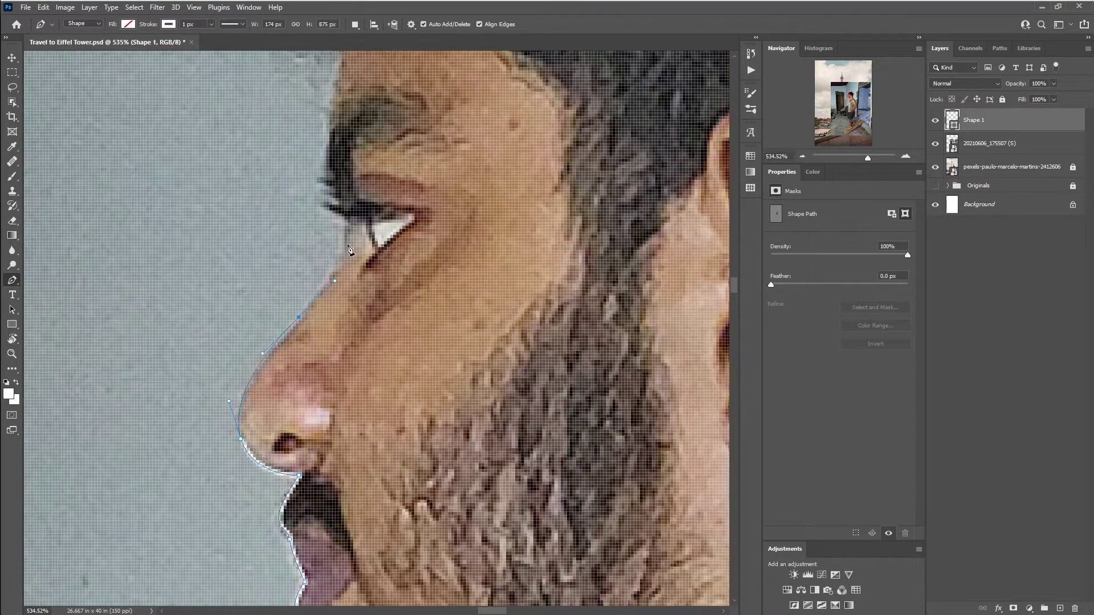
{"action": "left_click_drag", "start_coordinate": [374, 105], "coordinate": [335, 359]}
{"action": "left_click_drag", "start_coordinate": [304, 274], "coordinate": [305, 290]}
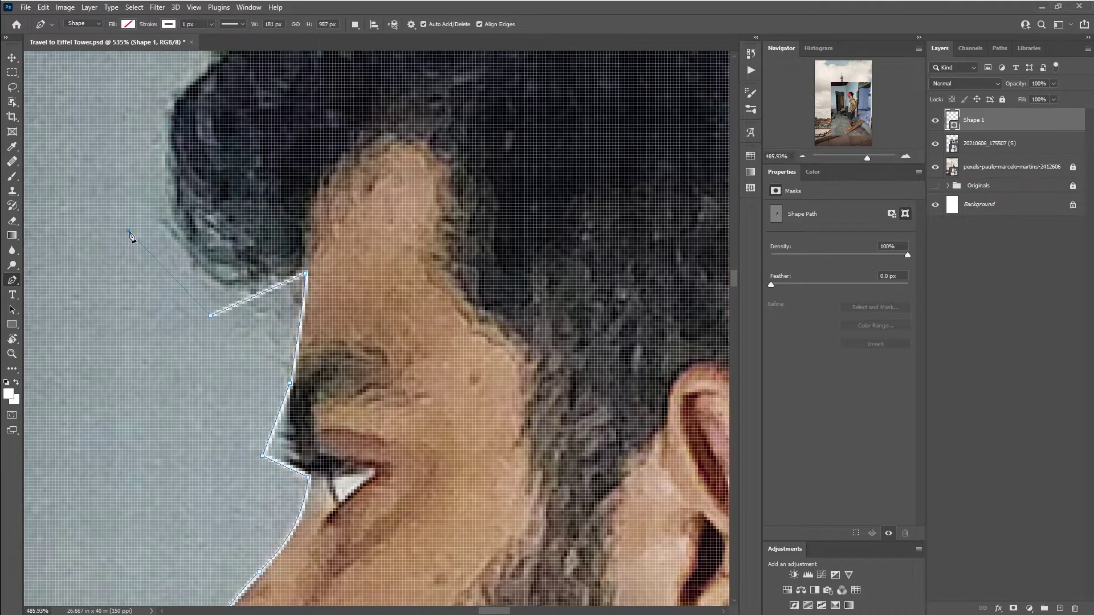
{"action": "left_click", "coordinate": [129, 233]}
{"action": "scroll", "coordinate": [171, 311], "scroll_direction": "down", "scroll_amount": 5}
{"action": "scroll", "coordinate": [620, 279], "scroll_direction": "up", "scroll_amount": 3}
{"action": "mouse_move", "coordinate": [541, 430]}
{"action": "left_mouse_down"}
{"action": "mouse_move", "coordinate": [631, 476]}
{"action": "mouse_move", "coordinate": [515, 390]}
{"action": "left_mouse_up"}
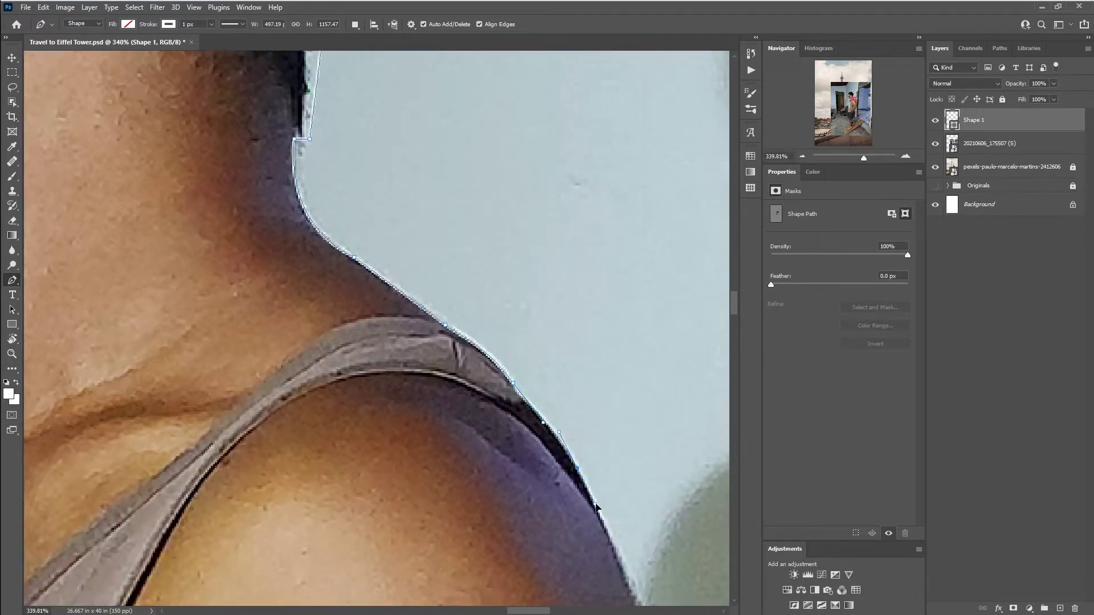
Step: Continue the outline over the shoulder and down the arm and forearm to where it meets the shirt
{"action": "left_click_drag", "start_coordinate": [592, 504], "coordinate": [515, 239]}
{"action": "left_click", "coordinate": [521, 364]}
{"action": "left_click_drag", "start_coordinate": [521, 365], "coordinate": [509, 213]}
{"action": "left_click_drag", "start_coordinate": [517, 329], "coordinate": [522, 348]}
{"action": "scroll", "coordinate": [431, 470], "scroll_direction": "down", "scroll_amount": 4}
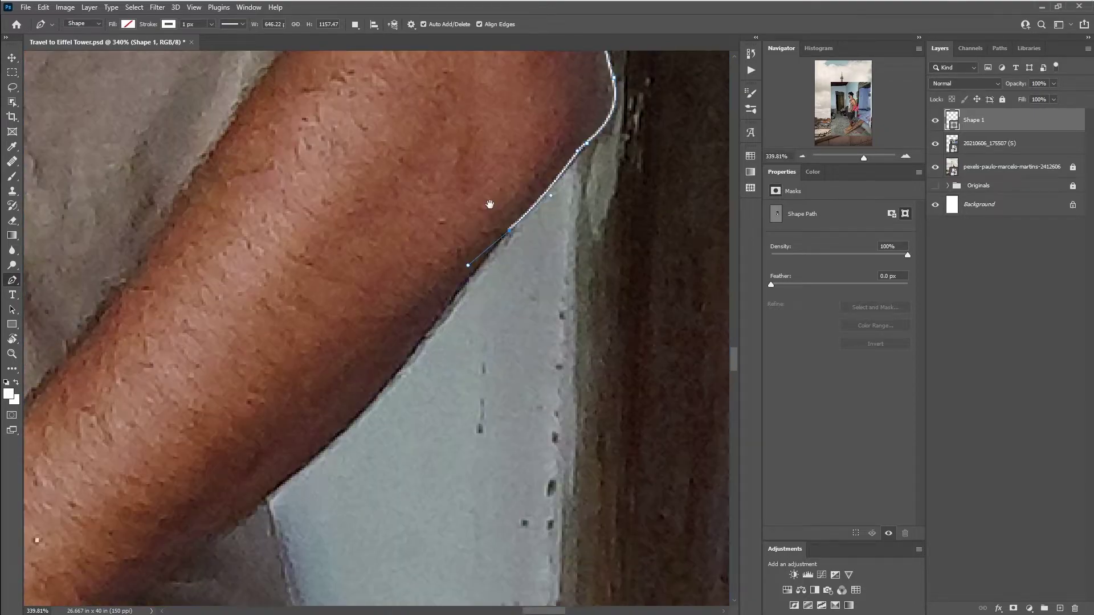
{"action": "left_click", "coordinate": [472, 261]}
{"action": "left_click", "coordinate": [391, 384]}
{"action": "scroll", "coordinate": [525, 332], "scroll_direction": "down", "scroll_amount": 4}
{"action": "scroll", "coordinate": [526, 332], "scroll_direction": "up", "scroll_amount": 4}
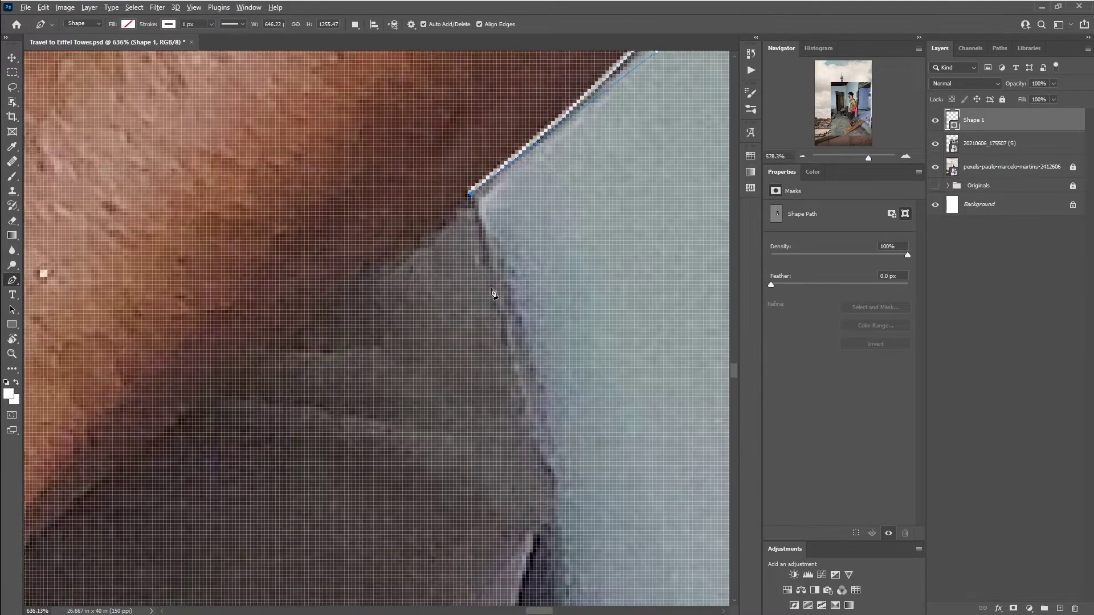
{"action": "left_click_drag", "start_coordinate": [499, 303], "coordinate": [503, 335]}
Step: Extend the outline down to the shorts and curve it along their edge
{"action": "left_click_drag", "start_coordinate": [467, 464], "coordinate": [421, 231]}
{"action": "left_click", "coordinate": [417, 314]}
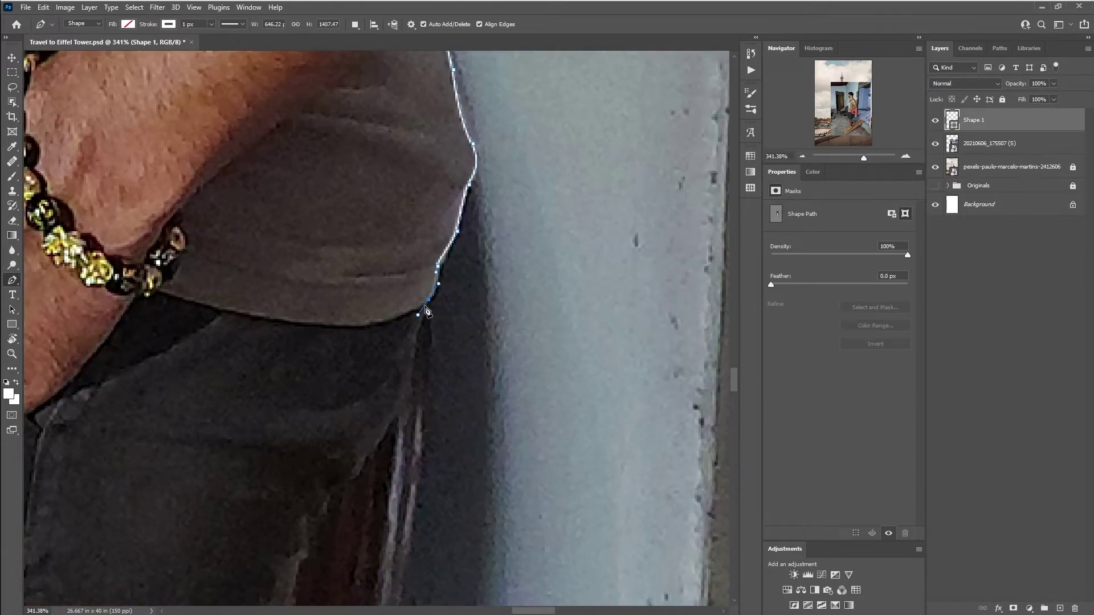
{"action": "left_click_drag", "start_coordinate": [360, 465], "coordinate": [422, 244]}
{"action": "left_click", "coordinate": [369, 292]}
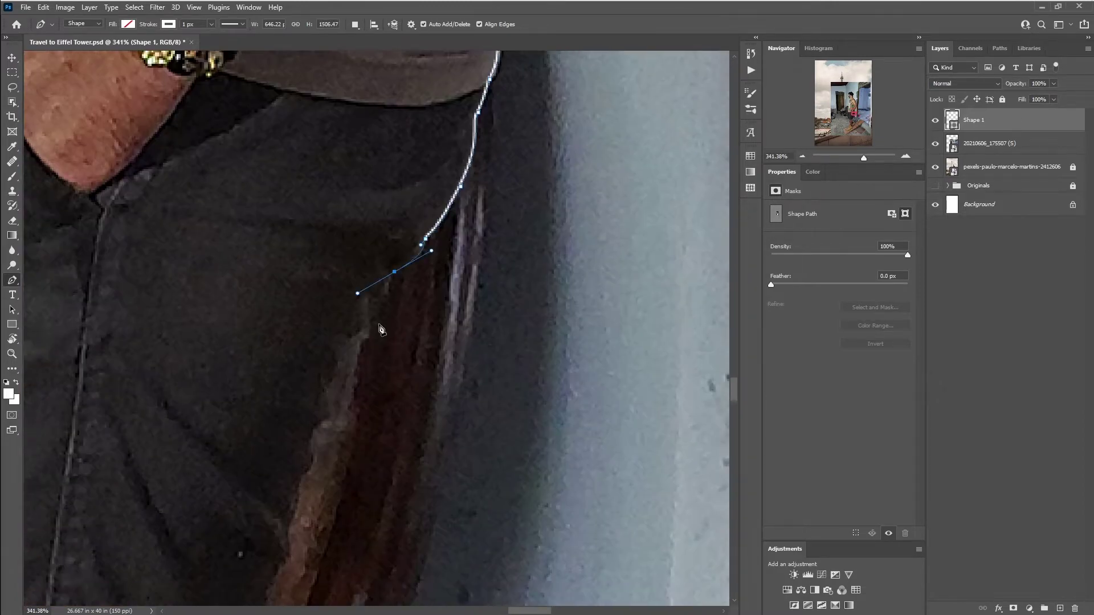
{"action": "scroll", "coordinate": [387, 297], "scroll_direction": "up", "scroll_amount": 2}
{"action": "left_click", "coordinate": [371, 265]}
{"action": "left_click_drag", "start_coordinate": [355, 291], "coordinate": [353, 229]}
Step: Trace the path down the leg and calf toward the boot
{"action": "left_click", "coordinate": [295, 407]}
{"action": "left_click", "coordinate": [284, 464]}
{"action": "left_click_drag", "start_coordinate": [268, 501], "coordinate": [353, 302]}
{"action": "left_click_drag", "start_coordinate": [345, 342], "coordinate": [307, 388]}
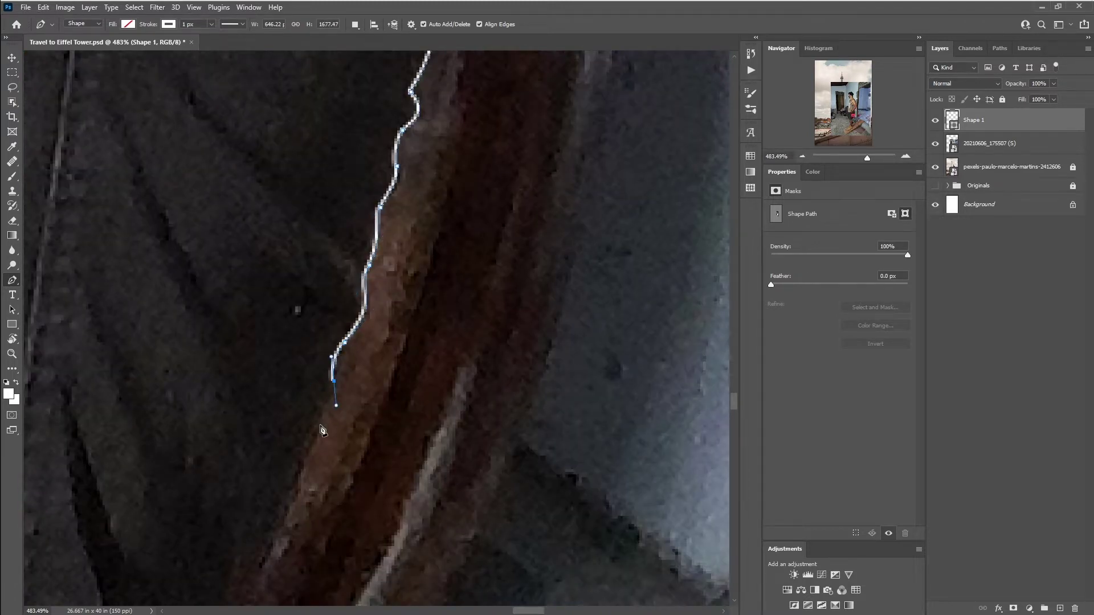
{"action": "scroll", "coordinate": [315, 419], "scroll_direction": "down", "scroll_amount": 2}
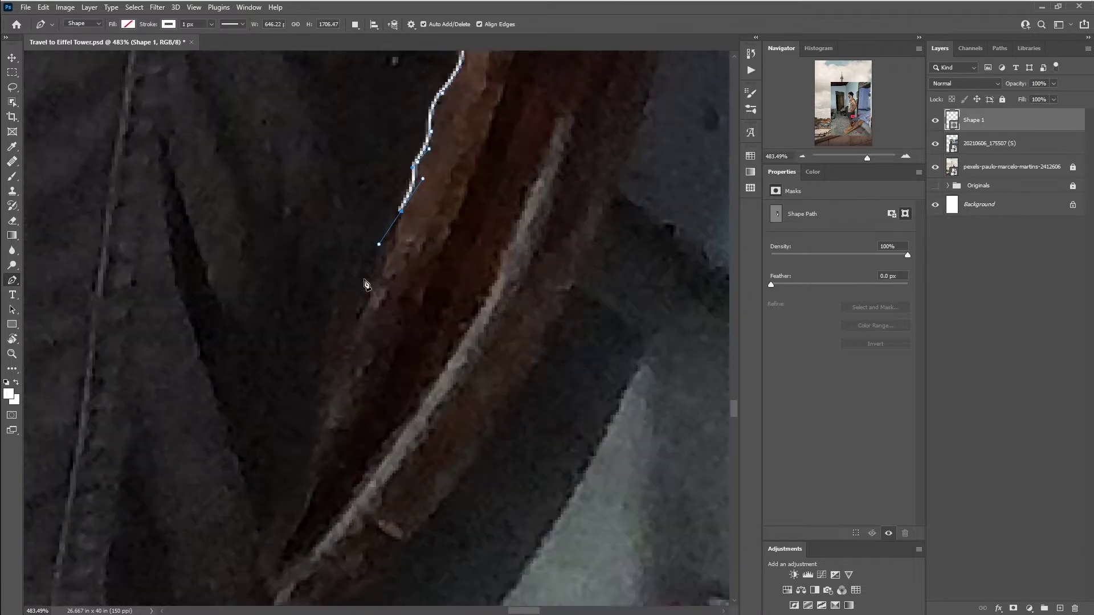
{"action": "left_click_drag", "start_coordinate": [352, 308], "coordinate": [312, 354]}
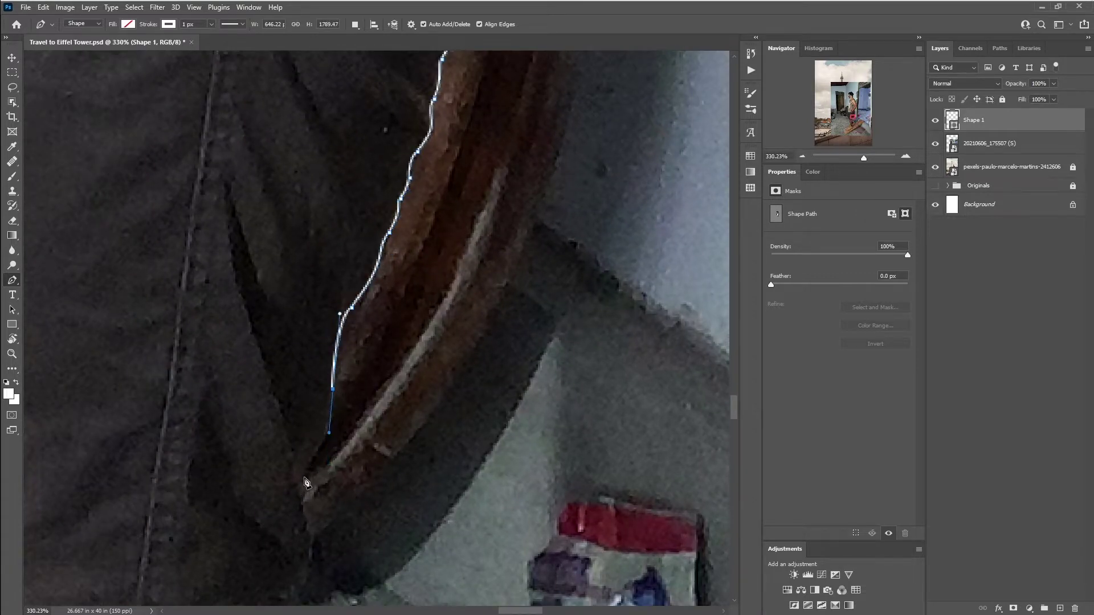
{"action": "left_click_drag", "start_coordinate": [306, 483], "coordinate": [289, 519]}
{"action": "left_click_drag", "start_coordinate": [300, 614], "coordinate": [393, 351]}
{"action": "left_click_drag", "start_coordinate": [373, 409], "coordinate": [342, 142]}
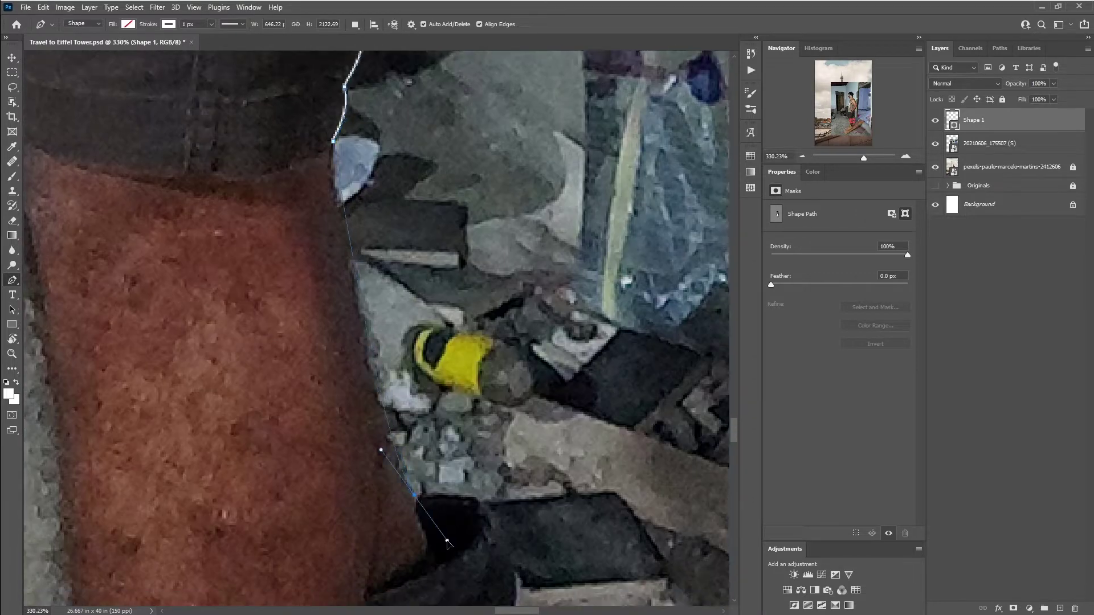
{"action": "left_click_drag", "start_coordinate": [353, 455], "coordinate": [353, 325]}
Step: Curve the path around the boot's collar and heel, anchoring a corner at the heel base
{"action": "left_click_drag", "start_coordinate": [479, 367], "coordinate": [503, 382]}
{"action": "scroll", "coordinate": [515, 484], "scroll_direction": "up", "scroll_amount": 1}
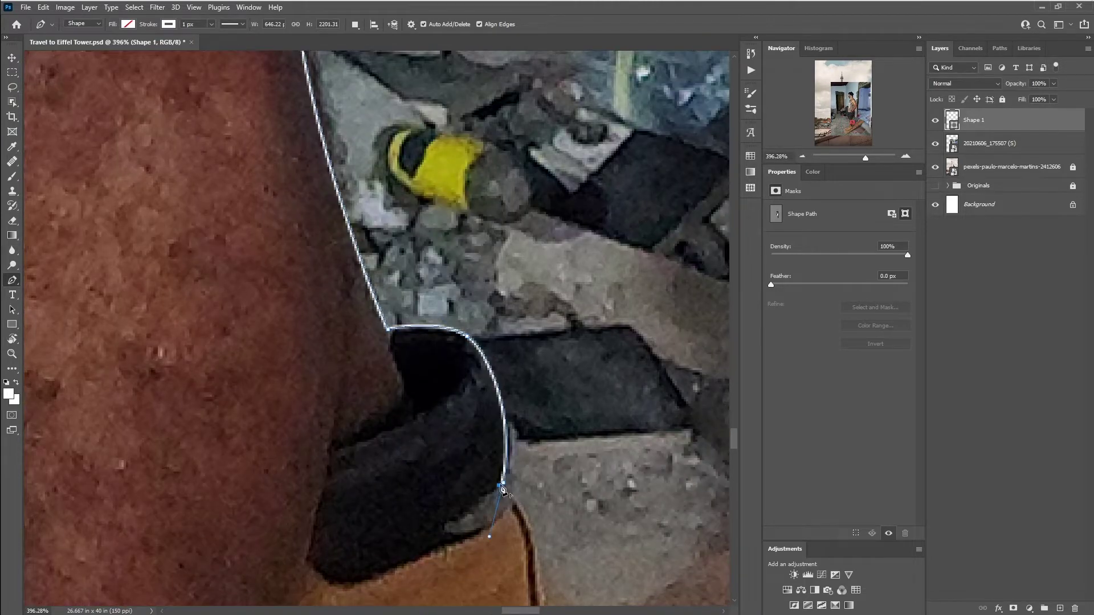
{"action": "left_click_drag", "start_coordinate": [501, 488], "coordinate": [413, 211]}
{"action": "scroll", "coordinate": [454, 299], "scroll_direction": "down", "scroll_amount": 1}
{"action": "left_click_drag", "start_coordinate": [454, 299], "coordinate": [472, 364]}
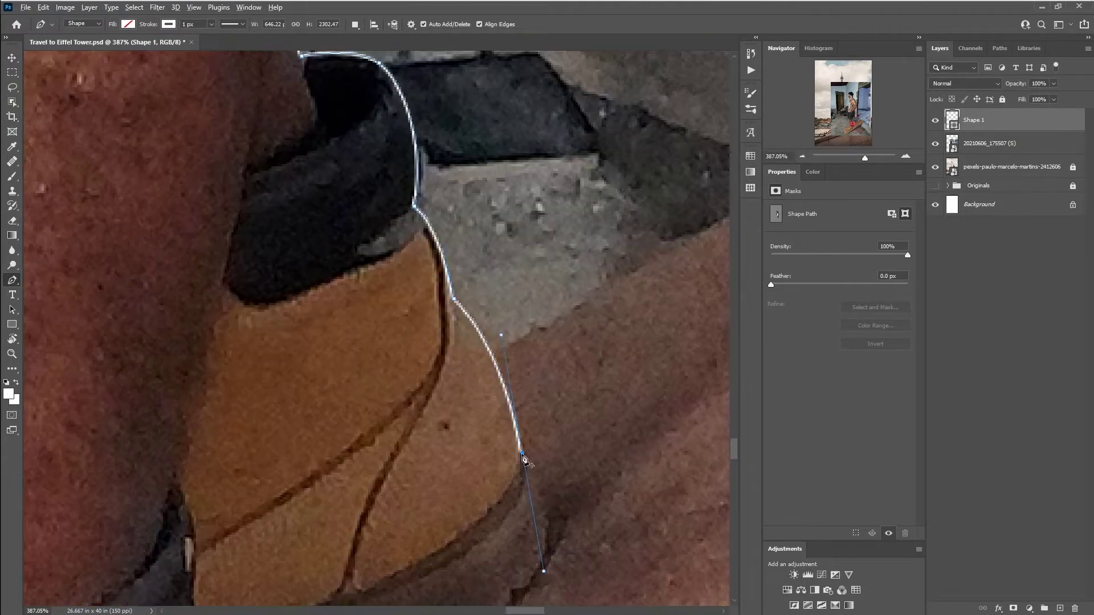
{"action": "left_click_drag", "start_coordinate": [525, 461], "coordinate": [509, 336]}
{"action": "left_click_drag", "start_coordinate": [511, 345], "coordinate": [514, 359]}
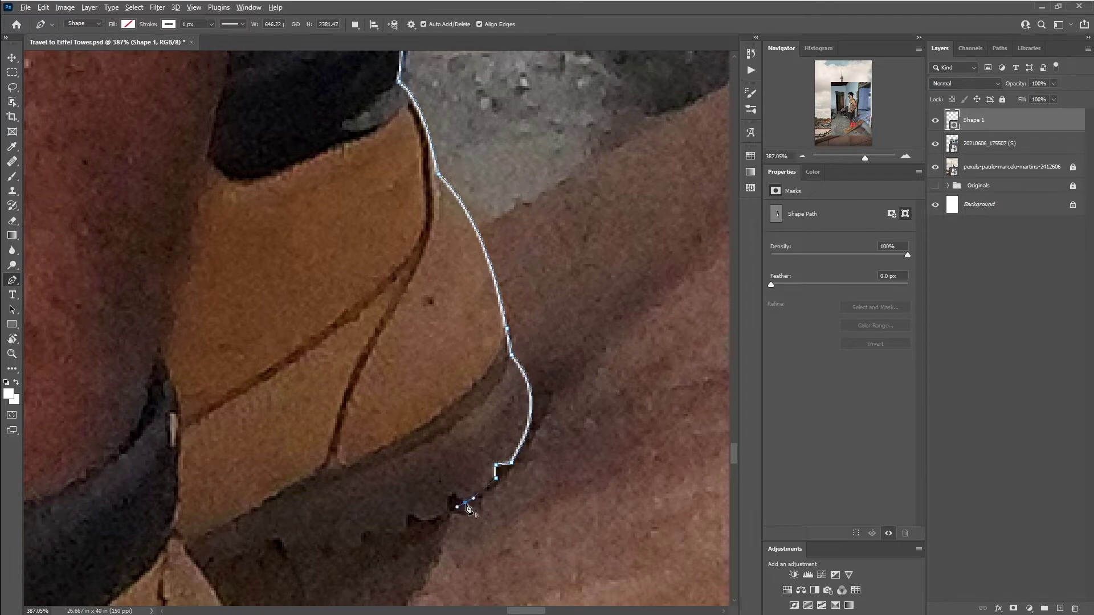
{"action": "scroll", "coordinate": [408, 533], "scroll_direction": "down", "scroll_amount": 1}
{"action": "left_click", "coordinate": [472, 342]}
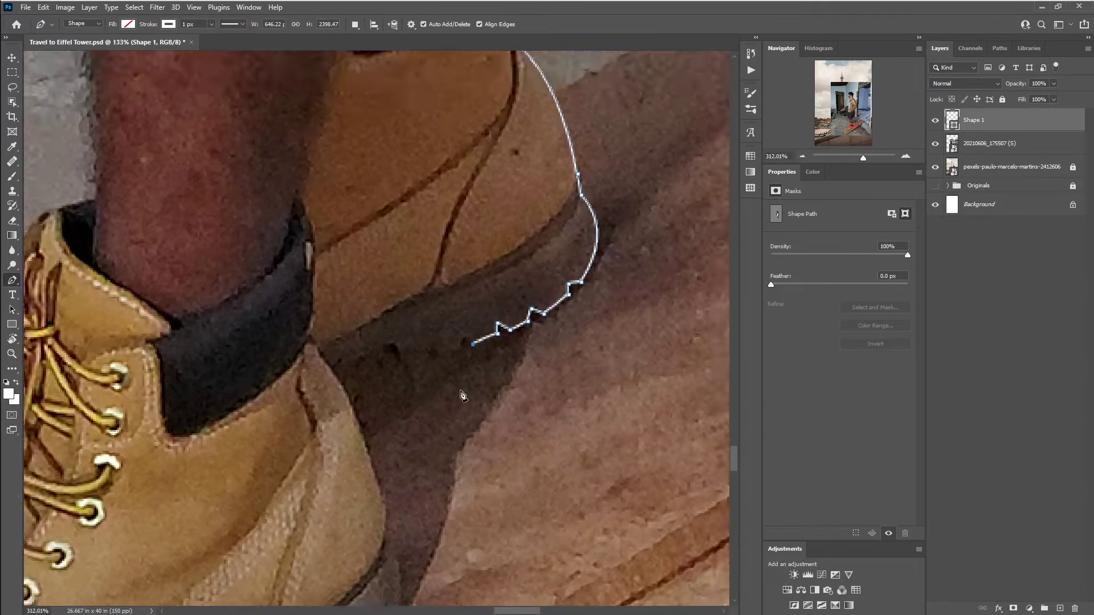
{"action": "left_click_drag", "start_coordinate": [466, 324], "coordinate": [504, 286]}
Step: Trace anchors and curves along the boot's sole toward the toe
{"action": "left_click", "coordinate": [482, 301]}
{"action": "left_click", "coordinate": [447, 320]}
{"action": "left_click", "coordinate": [431, 287]}
{"action": "left_click", "coordinate": [393, 314]}
{"action": "left_click_drag", "start_coordinate": [380, 335], "coordinate": [366, 357]}
{"action": "left_click_drag", "start_coordinate": [446, 483], "coordinate": [512, 269]}
{"action": "left_click_drag", "start_coordinate": [496, 366], "coordinate": [472, 416]}
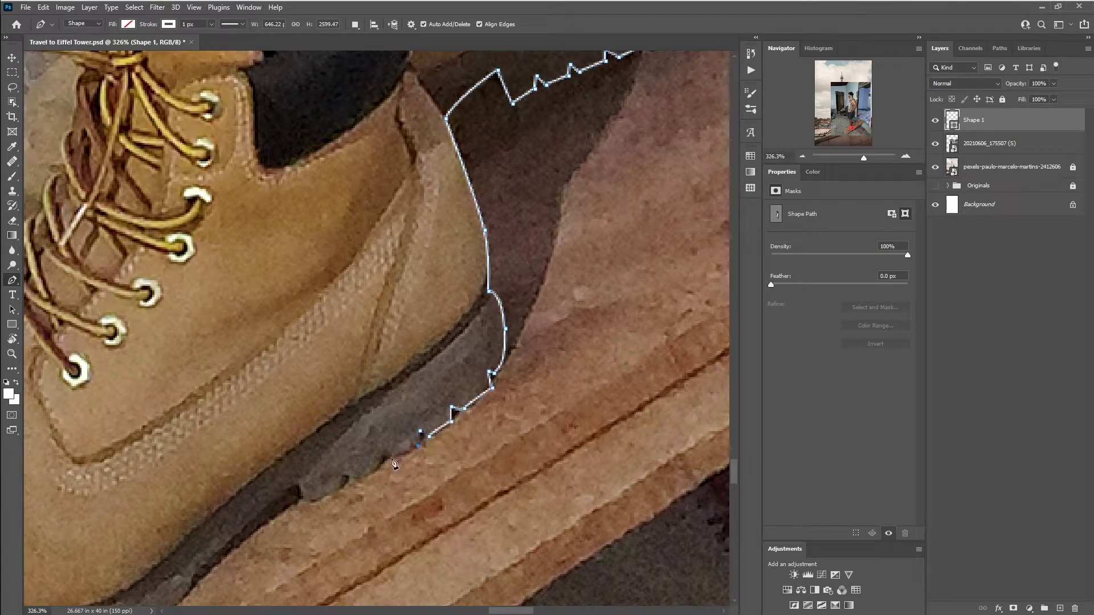
{"action": "left_click_drag", "start_coordinate": [343, 480], "coordinate": [352, 485]}
{"action": "left_click_drag", "start_coordinate": [312, 431], "coordinate": [504, 213]}
{"action": "mouse_move", "coordinate": [386, 360]}
{"action": "left_mouse_down"}
{"action": "mouse_move", "coordinate": [363, 394]}
{"action": "mouse_move", "coordinate": [455, 283]}
{"action": "left_mouse_up"}
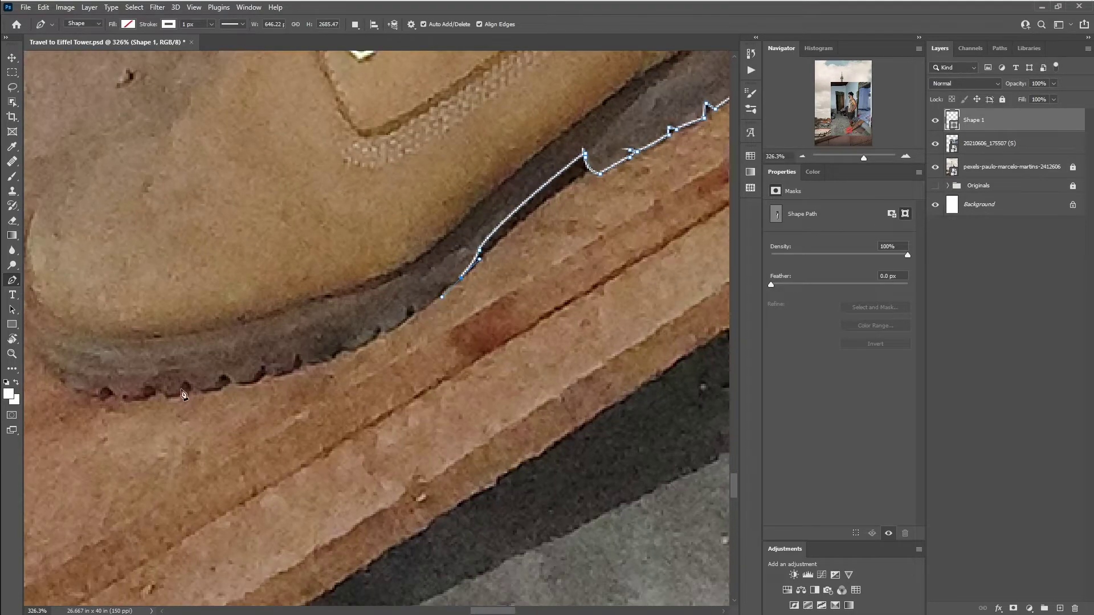
{"action": "scroll", "coordinate": [215, 397], "scroll_direction": "down", "scroll_amount": 5}
Step: Close the path around the boot toe, up past the laces and the front of the shin, then fit the image in view
{"action": "left_click", "coordinate": [176, 288]}
{"action": "scroll", "coordinate": [176, 289], "scroll_direction": "up", "scroll_amount": 3}
{"action": "scroll", "coordinate": [252, 337], "scroll_direction": "up", "scroll_amount": 2}
{"action": "left_click_drag", "start_coordinate": [252, 337], "coordinate": [335, 248]}
{"action": "scroll", "coordinate": [478, 164], "scroll_direction": "down", "scroll_amount": 2}
{"action": "left_click", "coordinate": [344, 434]}
{"action": "left_click", "coordinate": [367, 406]}
{"action": "left_click", "coordinate": [386, 385]}
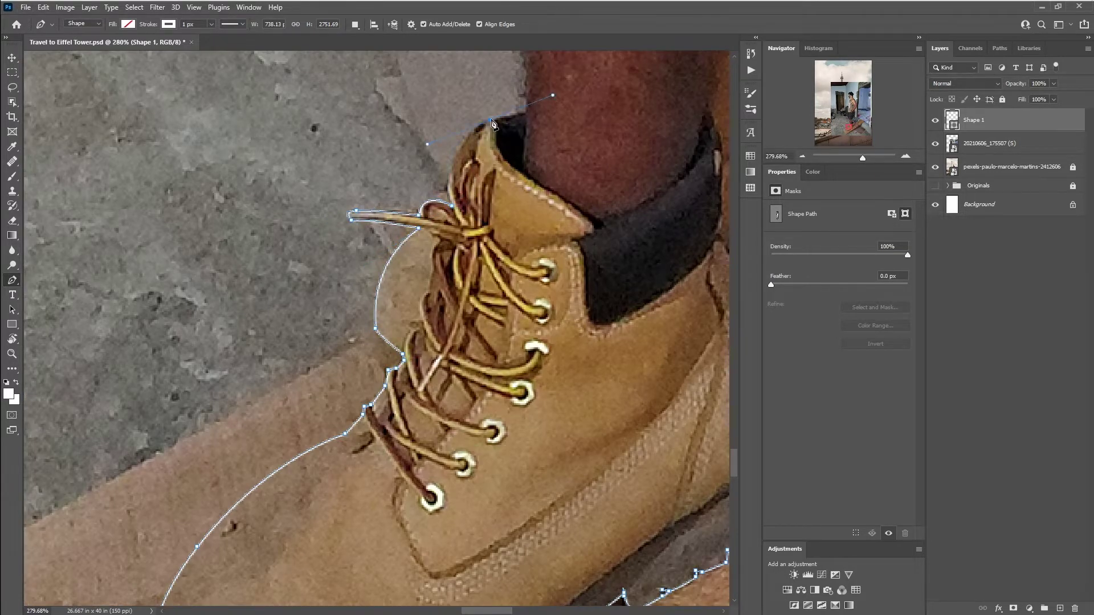
{"action": "scroll", "coordinate": [529, 105], "scroll_direction": "down", "scroll_amount": 4}
{"action": "scroll", "coordinate": [450, 68], "scroll_direction": "up", "scroll_amount": 4}
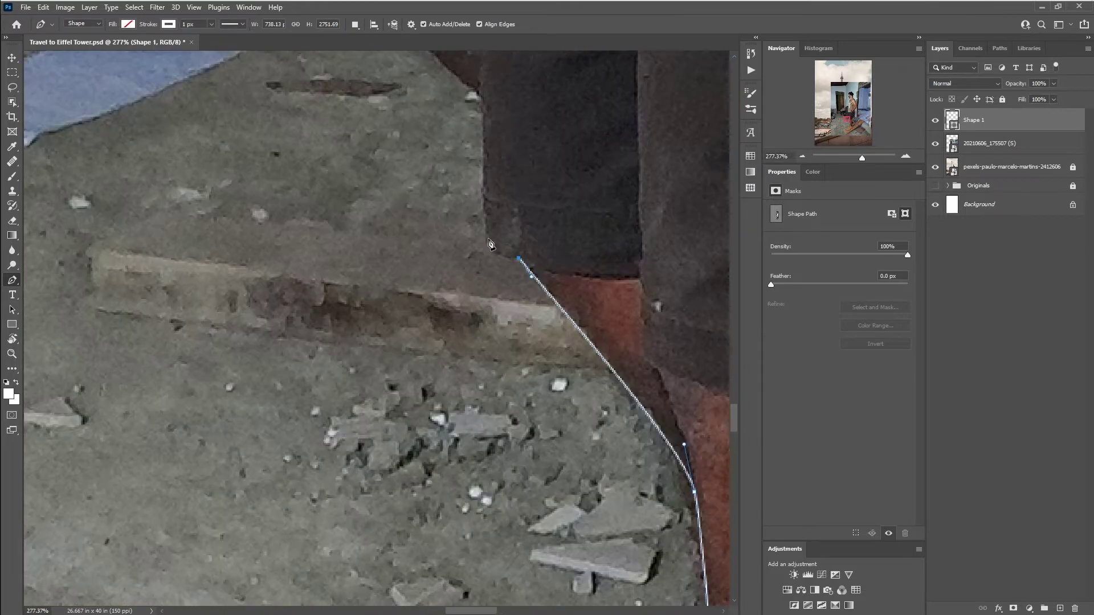
{"action": "scroll", "coordinate": [462, 245], "scroll_direction": "up", "scroll_amount": 4}
{"action": "scroll", "coordinate": [528, 105], "scroll_direction": "up", "scroll_amount": 5}
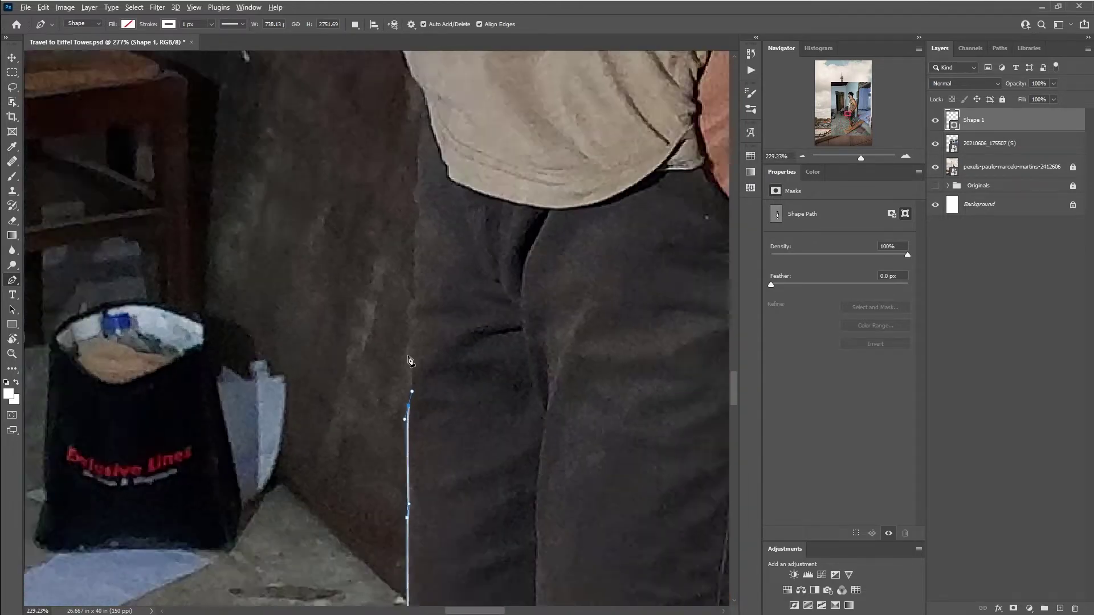
{"action": "left_click_drag", "start_coordinate": [406, 314], "coordinate": [409, 307]}
{"action": "left_click_drag", "start_coordinate": [418, 146], "coordinate": [427, 136]}
{"action": "mouse_move", "coordinate": [427, 136]}
{"action": "left_mouse_down"}
{"action": "mouse_move", "coordinate": [397, 347]}
{"action": "mouse_move", "coordinate": [400, 282]}
{"action": "left_mouse_up"}
{"action": "scroll", "coordinate": [398, 255], "scroll_direction": "up", "scroll_amount": 4}
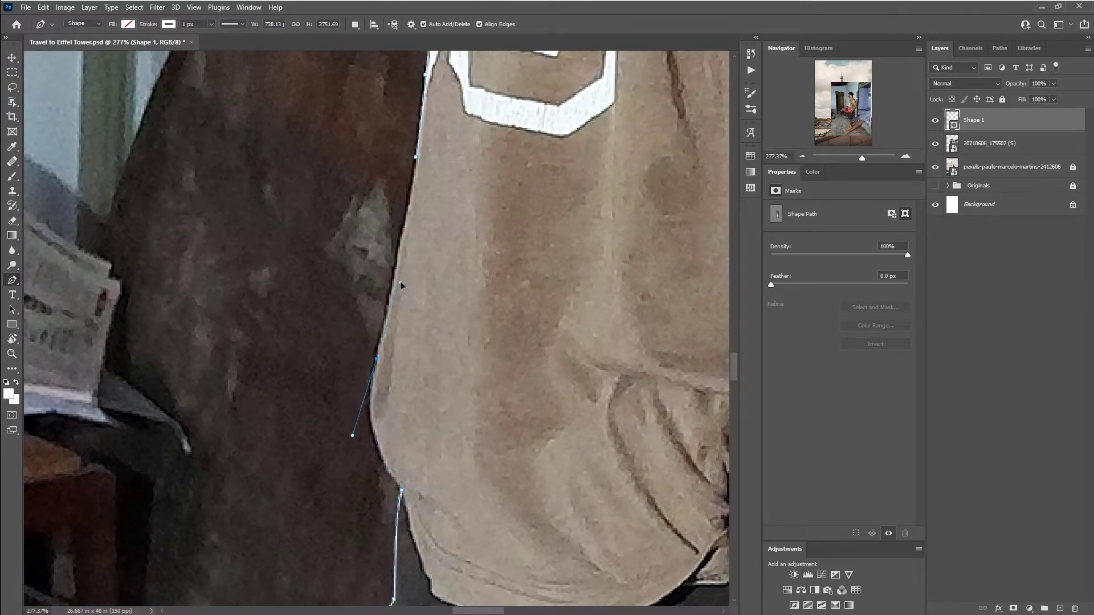
{"action": "key", "text": "ctrl+0"}
Step: Turn the path into a 0.5-pixel feathered selection, mask the man's layer with it, and hide the shape layer
{"action": "right_click", "coordinate": [429, 184]}
{"action": "left_click", "coordinate": [488, 254]}
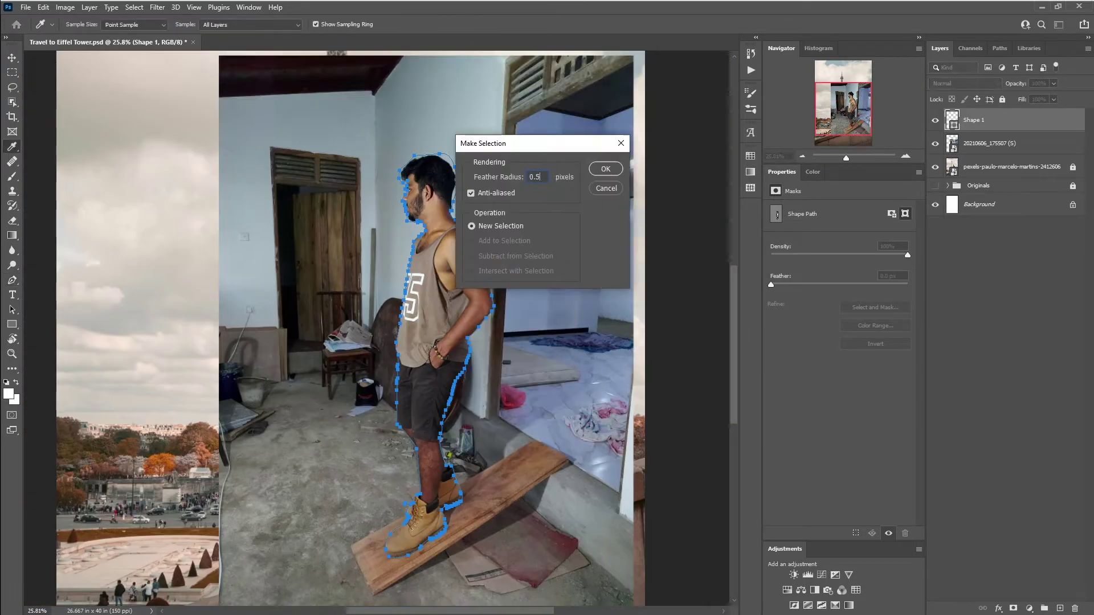
{"action": "left_click", "coordinate": [605, 169]}
{"action": "left_click", "coordinate": [1009, 143]}
{"action": "left_click", "coordinate": [1013, 609]}
{"action": "left_click", "coordinate": [935, 120]}
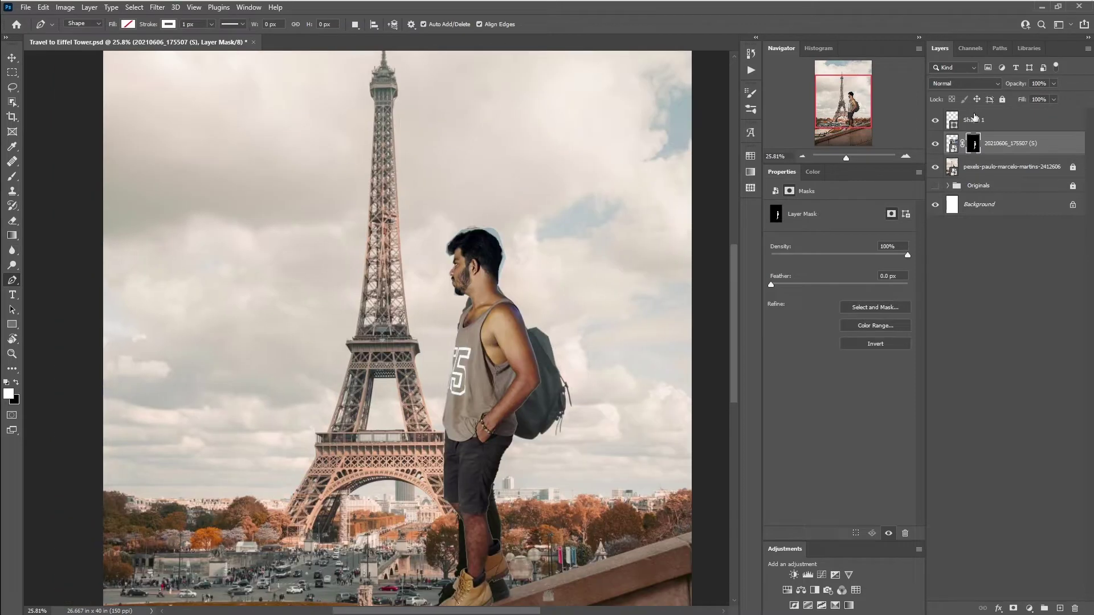
Step: Show and expand the Originals group and select the man's copy inside it
{"action": "right_click", "coordinate": [1008, 143]}
{"action": "key", "text": "Escape"}
{"action": "left_click", "coordinate": [934, 186]}
{"action": "left_click", "coordinate": [947, 186]}
{"action": "left_click", "coordinate": [1020, 203]}
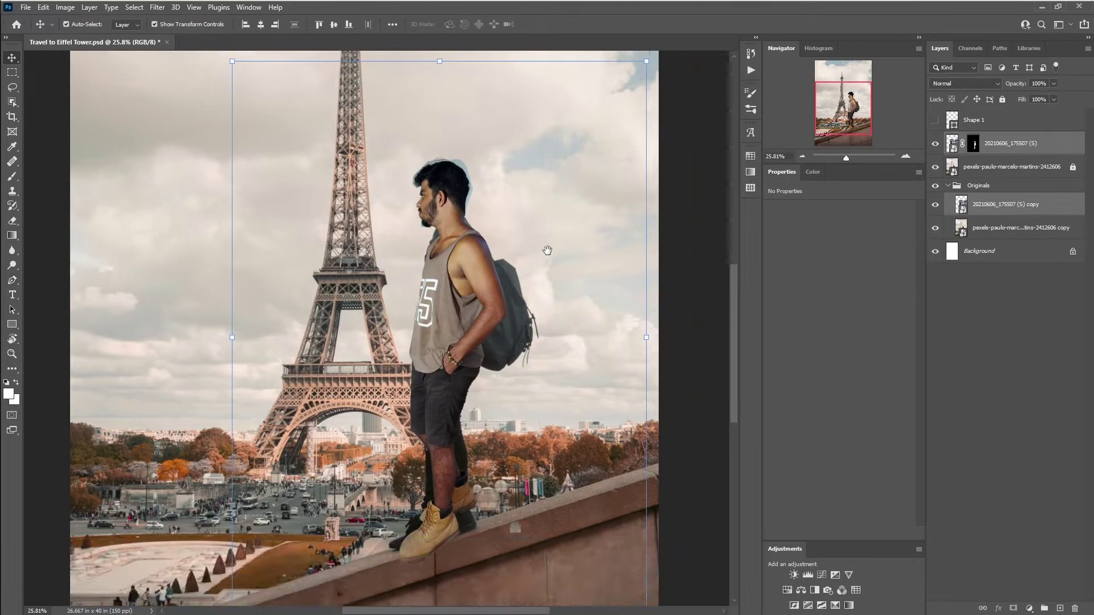
{"action": "scroll", "coordinate": [547, 247], "scroll_direction": "up", "scroll_amount": 1}
Step: Move, slightly tilt and enlarge the man so he stands on the wall before the tower
{"action": "key", "text": "ctrl+t"}
{"action": "left_click_drag", "start_coordinate": [438, 285], "coordinate": [439, 305]}
{"action": "left_click_drag", "start_coordinate": [678, 574], "coordinate": [672, 580]}
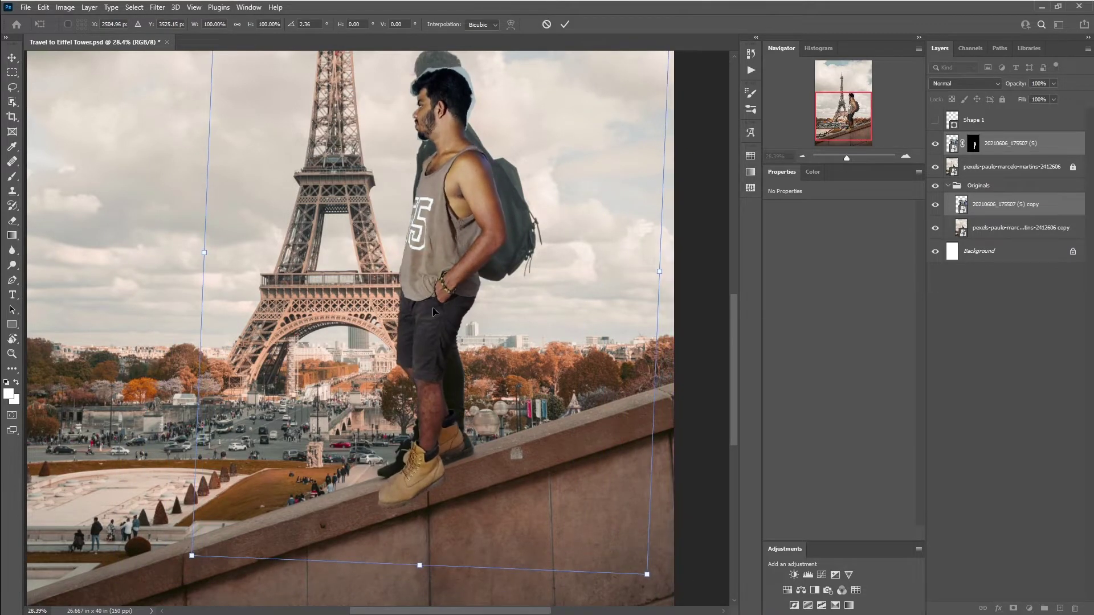
{"action": "scroll", "coordinate": [539, 225], "scroll_direction": "down", "scroll_amount": 1}
{"action": "mouse_move", "coordinate": [633, 127]}
{"action": "left_mouse_down"}
{"action": "mouse_move", "coordinate": [641, 137]}
{"action": "mouse_move", "coordinate": [636, 104]}
{"action": "left_mouse_up"}
{"action": "key", "text": "Return"}
Step: Hide the man's layer to reveal the original figure, then show and select the traced shape layer
{"action": "left_click", "coordinate": [935, 143]}
{"action": "left_click", "coordinate": [934, 143]}
{"action": "left_click", "coordinate": [934, 120]}
{"action": "left_click", "coordinate": [974, 119]}
Step: On the Eiffel Tower photo layer, trace a polygonal lasso selection around the man in black
{"action": "key", "text": "p"}
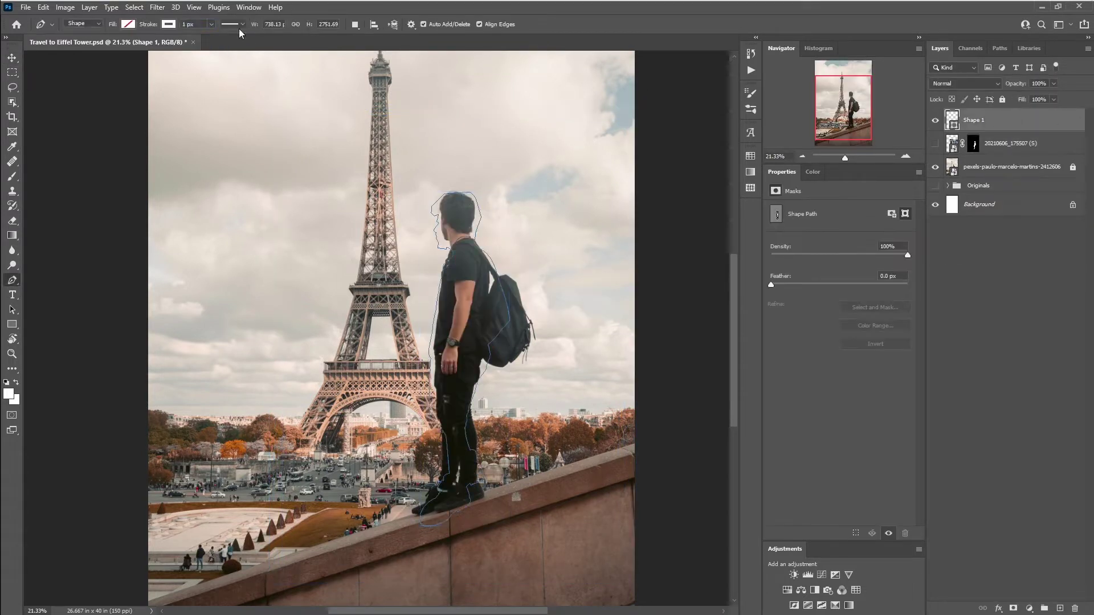
{"action": "left_click", "coordinate": [1060, 164]}
{"action": "key", "text": "ctrl+shift+alt+n"}
{"action": "key", "text": "j"}
{"action": "scroll", "coordinate": [546, 271], "scroll_direction": "up", "scroll_amount": 5}
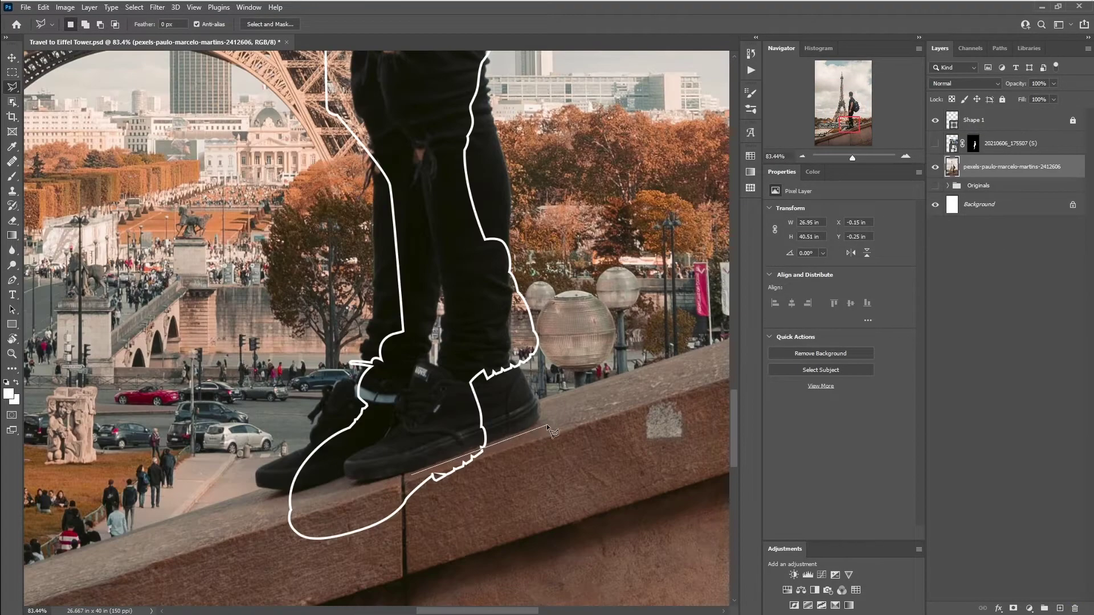
{"action": "scroll", "coordinate": [516, 262], "scroll_direction": "up", "scroll_amount": 5}
{"action": "scroll", "coordinate": [612, 201], "scroll_direction": "up", "scroll_amount": 4}
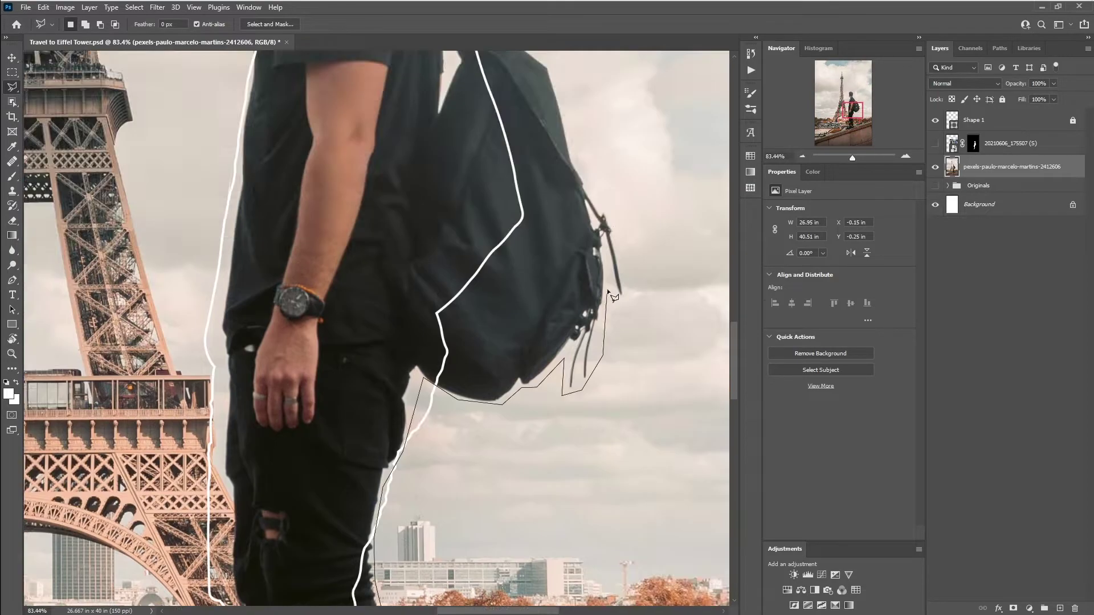
{"action": "scroll", "coordinate": [594, 332], "scroll_direction": "up", "scroll_amount": 4}
{"action": "scroll", "coordinate": [447, 172], "scroll_direction": "up", "scroll_amount": 3}
{"action": "left_click", "coordinate": [488, 231]}
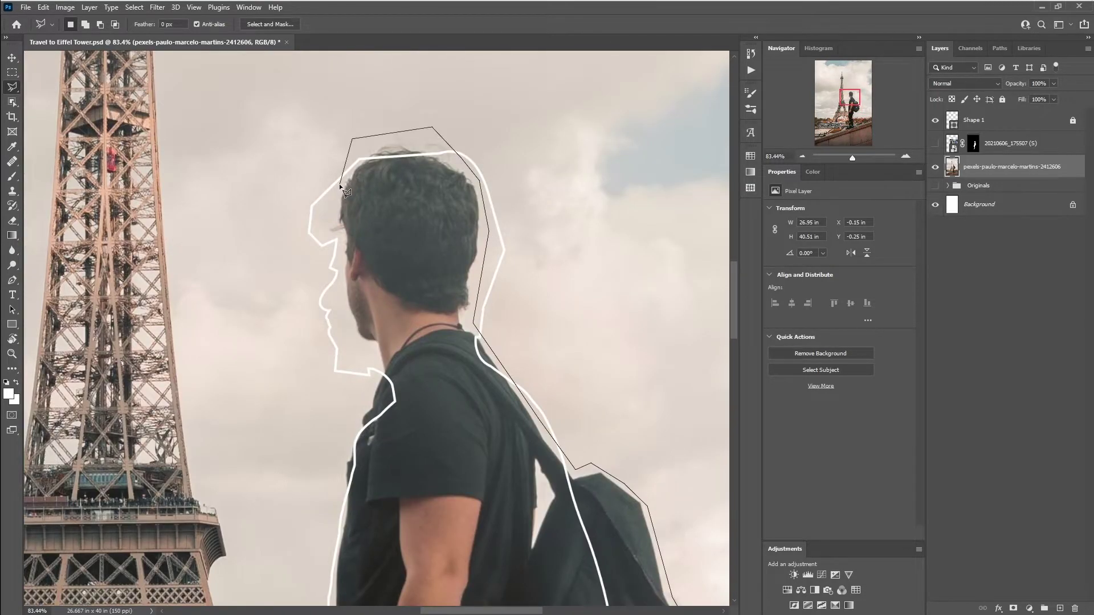
{"action": "scroll", "coordinate": [351, 344], "scroll_direction": "down", "scroll_amount": 3}
{"action": "scroll", "coordinate": [378, 408], "scroll_direction": "down", "scroll_amount": 3}
{"action": "scroll", "coordinate": [399, 341], "scroll_direction": "down", "scroll_amount": 4}
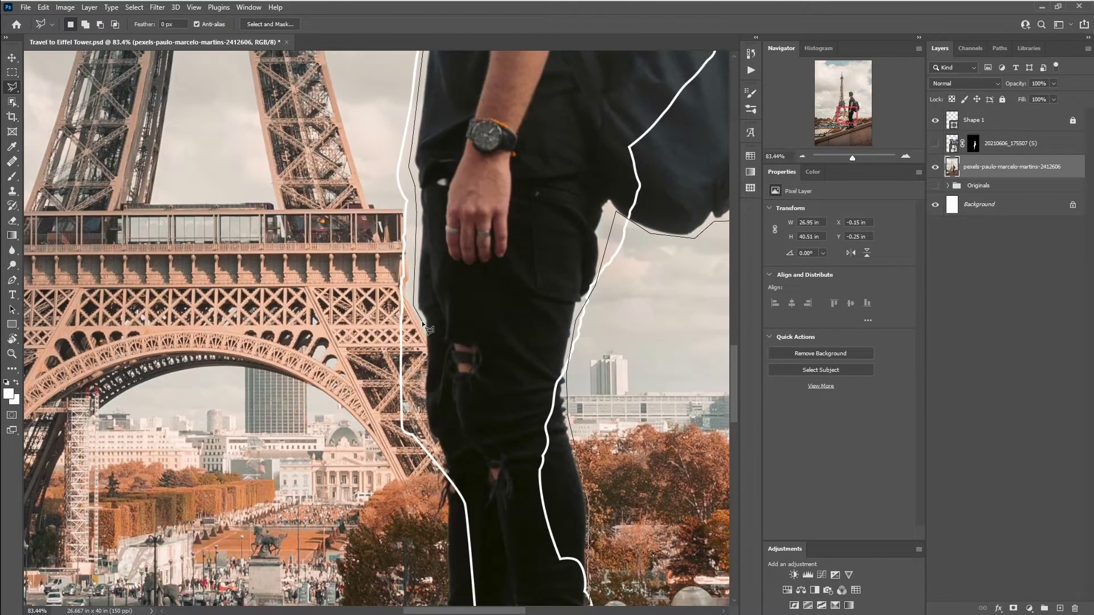
{"action": "scroll", "coordinate": [439, 274], "scroll_direction": "down", "scroll_amount": 3}
{"action": "scroll", "coordinate": [442, 448], "scroll_direction": "up", "scroll_amount": 3}
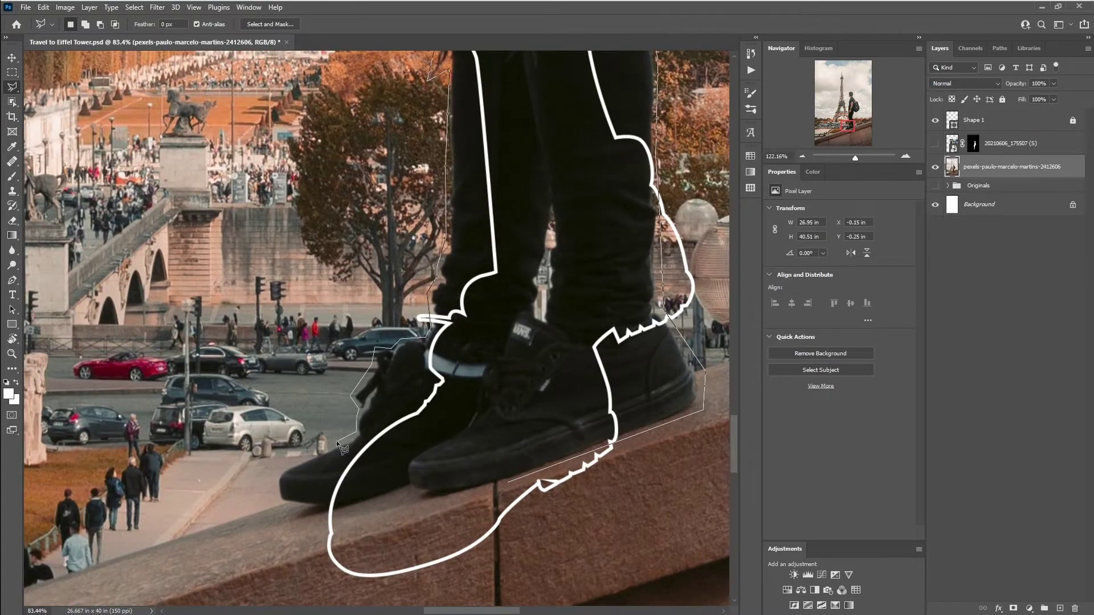
{"action": "double_click", "coordinate": [348, 516]}
Step: Fit the image in view and fill the selected figure area with Content-Aware Fill
{"action": "key", "text": "ctrl+0"}
{"action": "key", "text": "Delete"}
{"action": "key", "text": "shift+F5"}
{"action": "key", "text": "Return"}
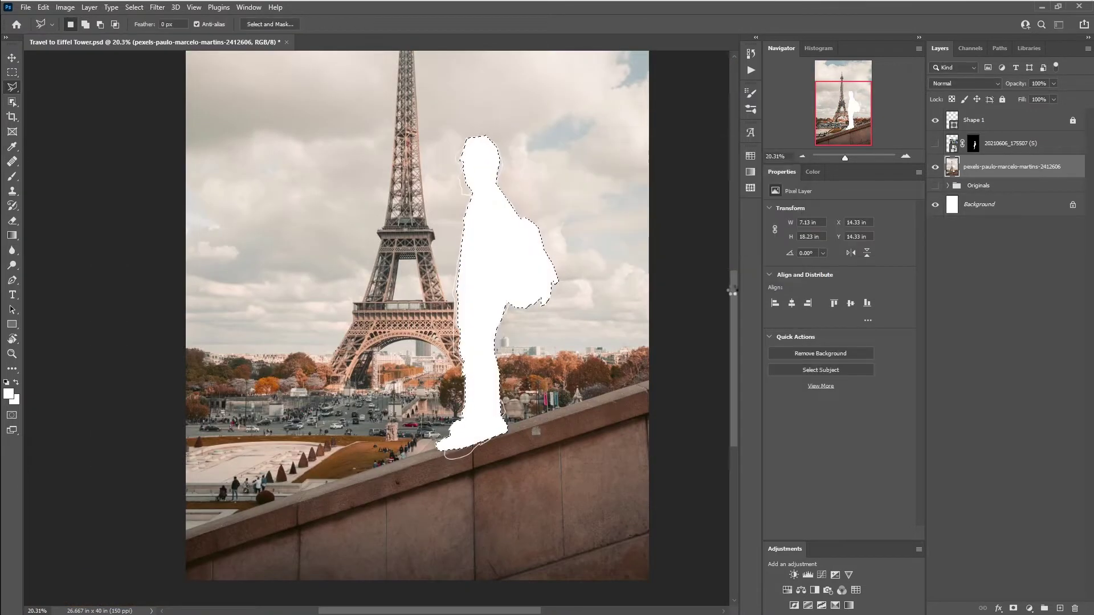
Step: Deselect, then bring back the previous selection around the man in black
{"action": "key", "text": "ctrl+d"}
{"action": "scroll", "coordinate": [496, 425], "scroll_direction": "up", "scroll_amount": 5}
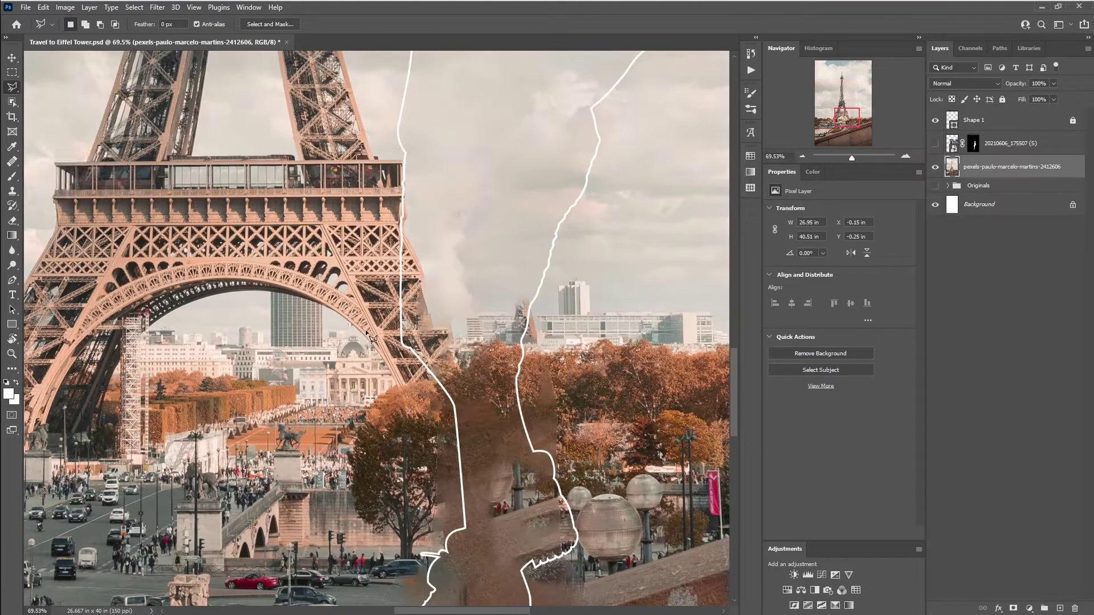
{"action": "key", "text": "j"}
{"action": "scroll", "coordinate": [392, 245], "scroll_direction": "down", "scroll_amount": 3}
{"action": "key", "text": "ctrl+shift+d"}
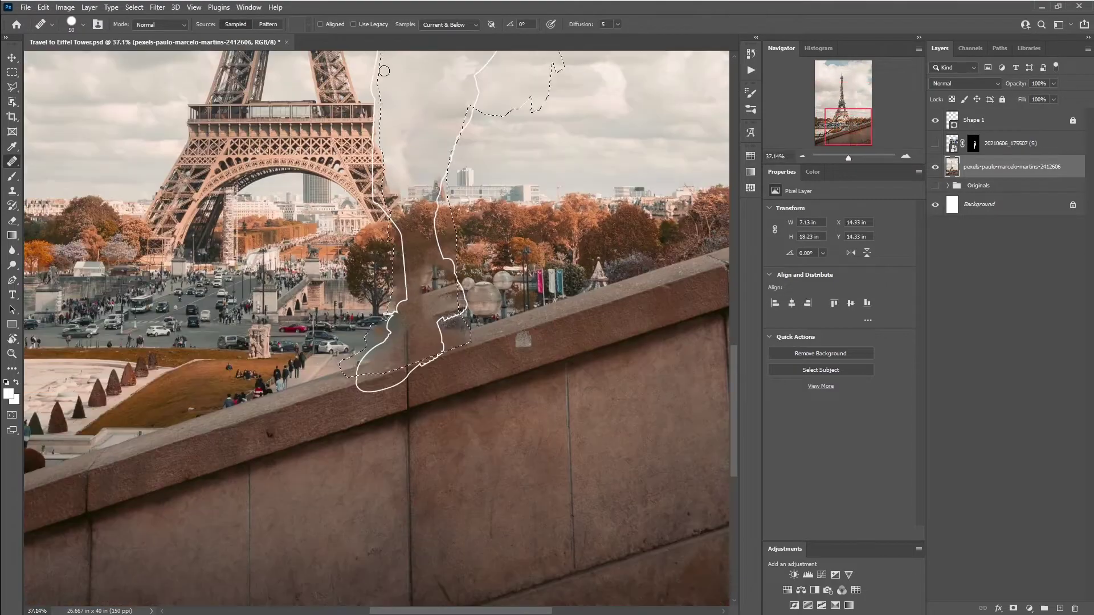
{"action": "key", "text": "l"}
Step: Refine the selection's feathered edge in Select and Mask and start filling it again
{"action": "left_click", "coordinate": [267, 24]}
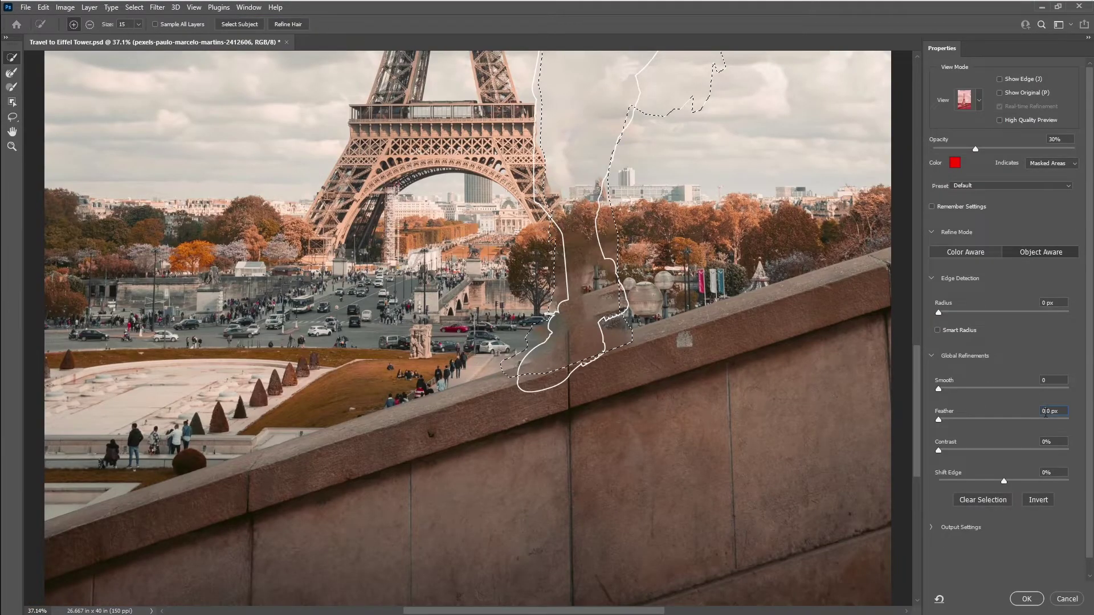
{"action": "key", "text": "Return"}
{"action": "scroll", "coordinate": [433, 255], "scroll_direction": "down", "scroll_amount": 3}
{"action": "key", "text": "alt+BackSpace"}
{"action": "scroll", "coordinate": [433, 255], "scroll_direction": "up", "scroll_amount": 2}
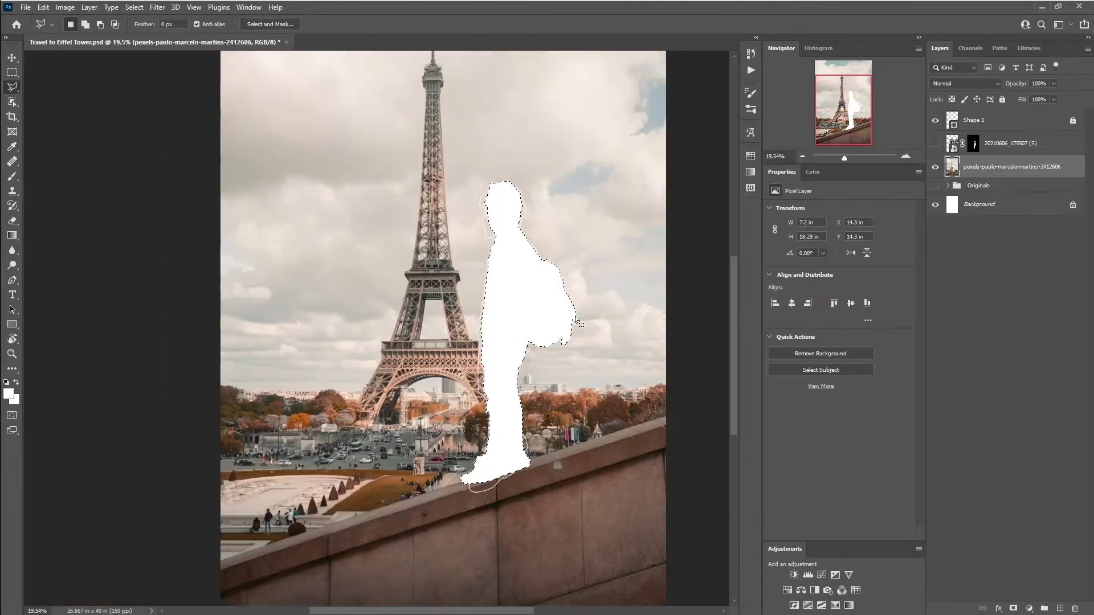
Step: Apply the content-aware fill over the man's area and deselect
{"action": "key", "text": "shift+BackSpace"}
{"action": "key", "text": "Return"}
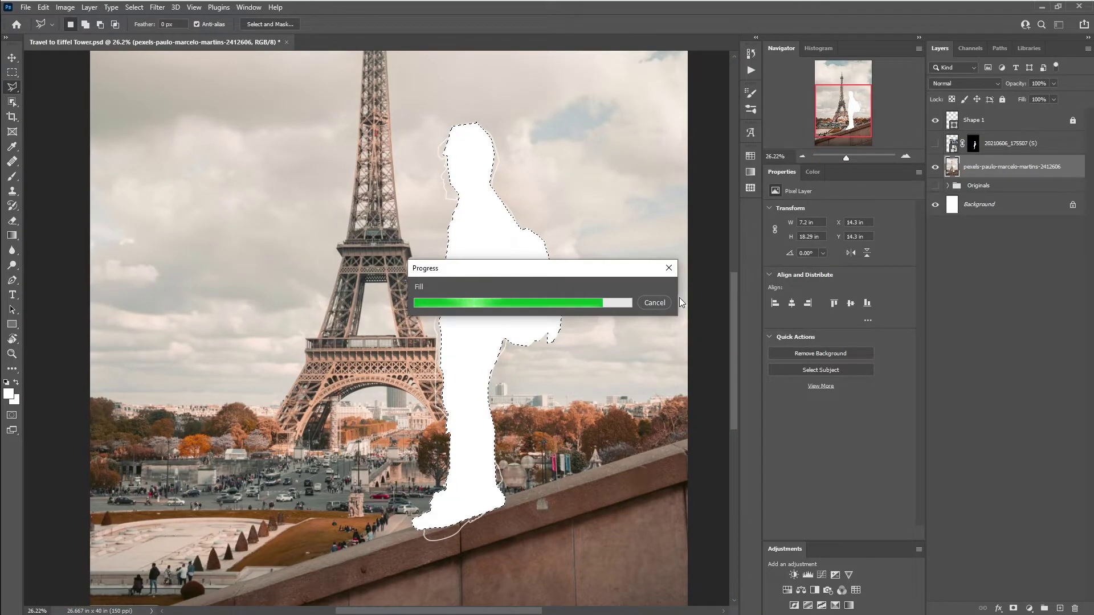
{"action": "key", "text": "ctrl+d"}
{"action": "scroll", "coordinate": [467, 171], "scroll_direction": "up", "scroll_amount": 5}
Step: Spot-heal the leftover dark blotches, faint lines and face profile beside the tower
{"action": "right_click", "coordinate": [12, 161]}
{"action": "left_click", "coordinate": [57, 161]}
{"action": "left_click_drag", "start_coordinate": [530, 409], "coordinate": [490, 533]}
{"action": "left_click_drag", "start_coordinate": [511, 268], "coordinate": [403, 281]}
{"action": "left_click", "coordinate": [542, 442]}
{"action": "mouse_move", "coordinate": [541, 442]}
{"action": "left_mouse_down"}
{"action": "mouse_move", "coordinate": [469, 344]}
{"action": "mouse_move", "coordinate": [412, 356]}
{"action": "left_mouse_up"}
{"action": "left_click_drag", "start_coordinate": [416, 225], "coordinate": [407, 205]}
{"action": "mouse_move", "coordinate": [122, 261]}
{"action": "left_mouse_down"}
{"action": "mouse_move", "coordinate": [211, 564]}
{"action": "mouse_move", "coordinate": [419, 182]}
{"action": "left_mouse_up"}
{"action": "left_click_drag", "start_coordinate": [465, 168], "coordinate": [405, 351]}
{"action": "mouse_move", "coordinate": [440, 195]}
{"action": "left_mouse_down"}
{"action": "mouse_move", "coordinate": [414, 440]}
{"action": "mouse_move", "coordinate": [480, 368]}
{"action": "mouse_move", "coordinate": [364, 412]}
{"action": "mouse_move", "coordinate": [351, 110]}
{"action": "left_mouse_up"}
{"action": "scroll", "coordinate": [481, 368], "scroll_direction": "up", "scroll_amount": 2}
{"action": "right_click", "coordinate": [12, 161]}
Step: Heal the dark blotches on the tree with the Healing and Spot Healing brushes
{"action": "left_click", "coordinate": [57, 175]}
{"action": "mouse_move", "coordinate": [326, 330]}
{"action": "left_mouse_down"}
{"action": "mouse_move", "coordinate": [352, 253]}
{"action": "mouse_move", "coordinate": [330, 419]}
{"action": "left_mouse_up"}
{"action": "key", "text": "shift+j"}
{"action": "mouse_move", "coordinate": [120, 527]}
{"action": "left_mouse_down"}
{"action": "mouse_move", "coordinate": [248, 271]}
{"action": "mouse_move", "coordinate": [330, 294]}
{"action": "left_mouse_up"}
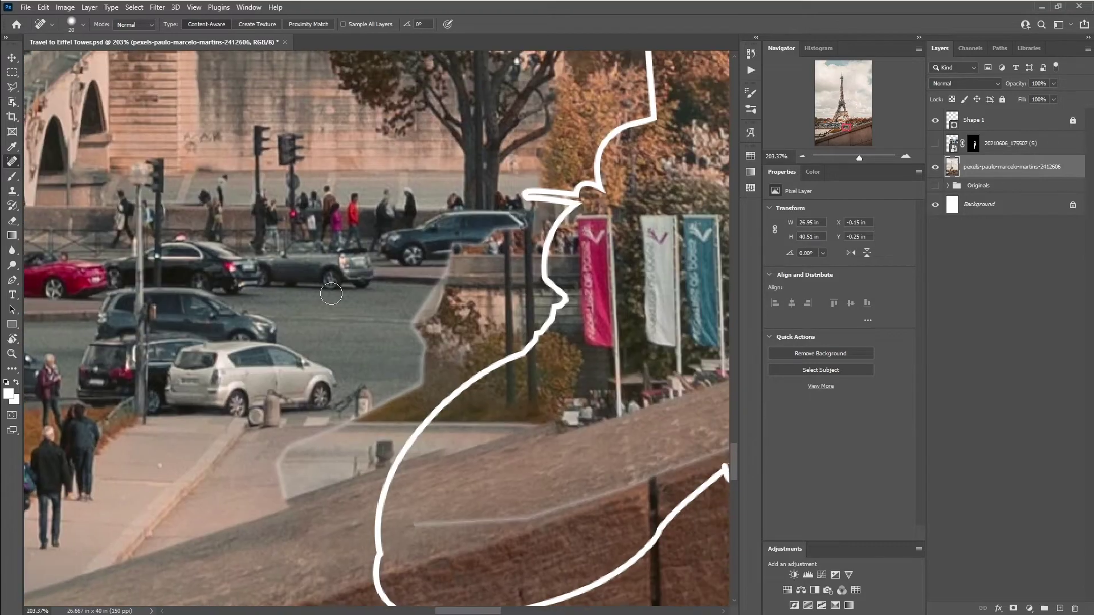
{"action": "mouse_move", "coordinate": [390, 317]}
{"action": "left_mouse_down"}
{"action": "mouse_move", "coordinate": [374, 174]}
{"action": "mouse_move", "coordinate": [401, 297]}
{"action": "left_mouse_up"}
{"action": "left_click_drag", "start_coordinate": [398, 171], "coordinate": [407, 296]}
{"action": "left_click_drag", "start_coordinate": [399, 194], "coordinate": [427, 409]}
{"action": "left_click_drag", "start_coordinate": [438, 202], "coordinate": [371, 327]}
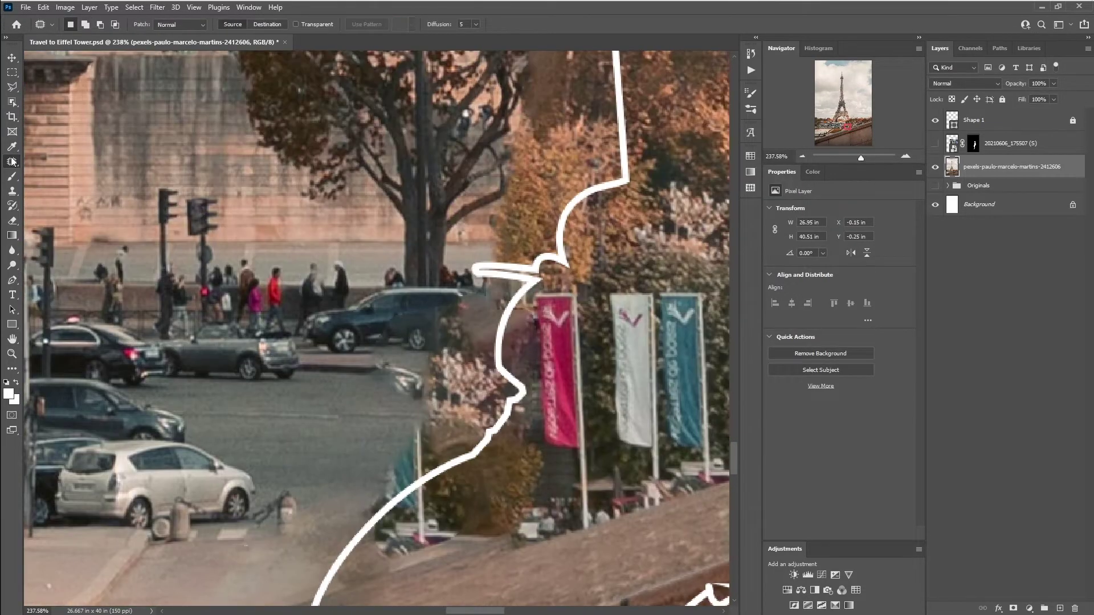
Step: Content-aware fill the selected leftover area in the sky and deselect
{"action": "scroll", "coordinate": [398, 367], "scroll_direction": "down", "scroll_amount": 5}
{"action": "scroll", "coordinate": [433, 336], "scroll_direction": "left", "scroll_amount": 1}
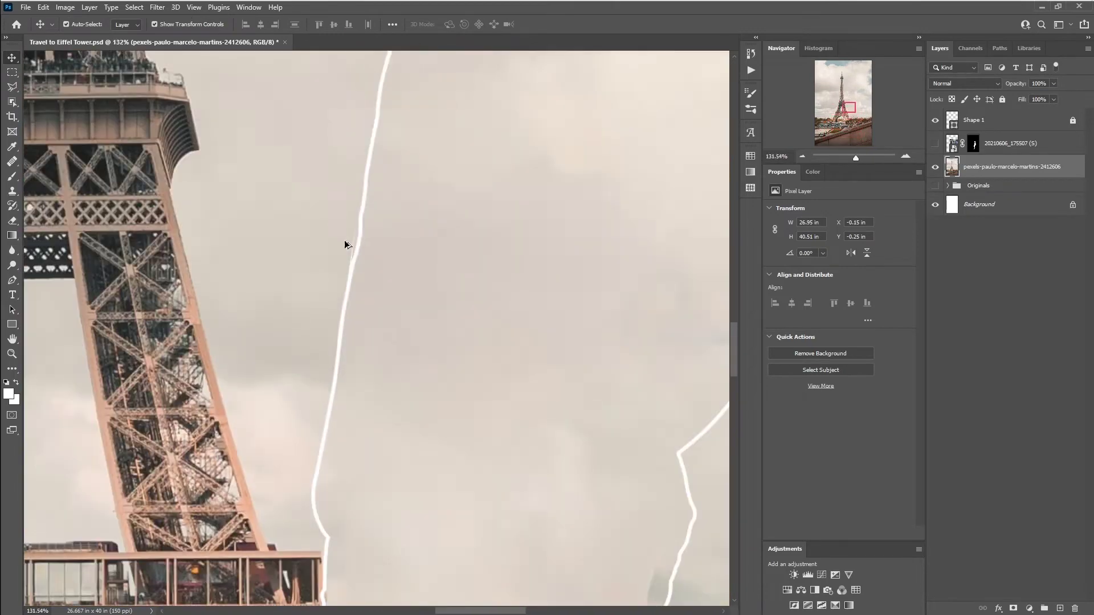
{"action": "key", "text": "shift+BackSpace"}
{"action": "key", "text": "Return"}
{"action": "key", "text": "ctrl+d"}
Step: Spot-heal remaining smears in the sky, trees and beside the tower, then show the man's layer
{"action": "key", "text": "j"}
{"action": "left_click_drag", "start_coordinate": [393, 151], "coordinate": [263, 379]}
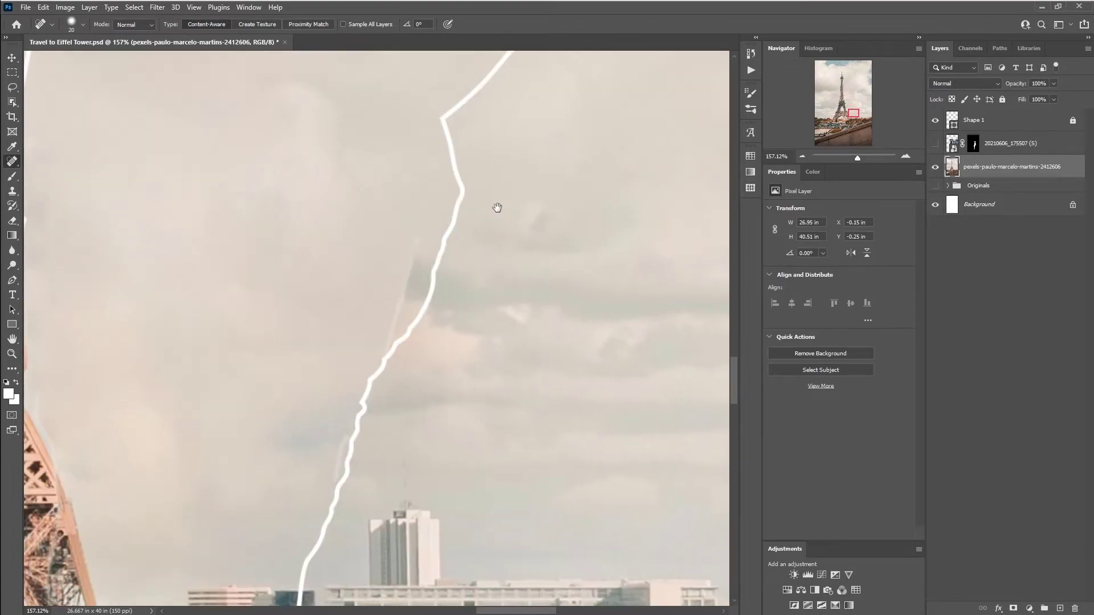
{"action": "left_click_drag", "start_coordinate": [414, 230], "coordinate": [342, 482]}
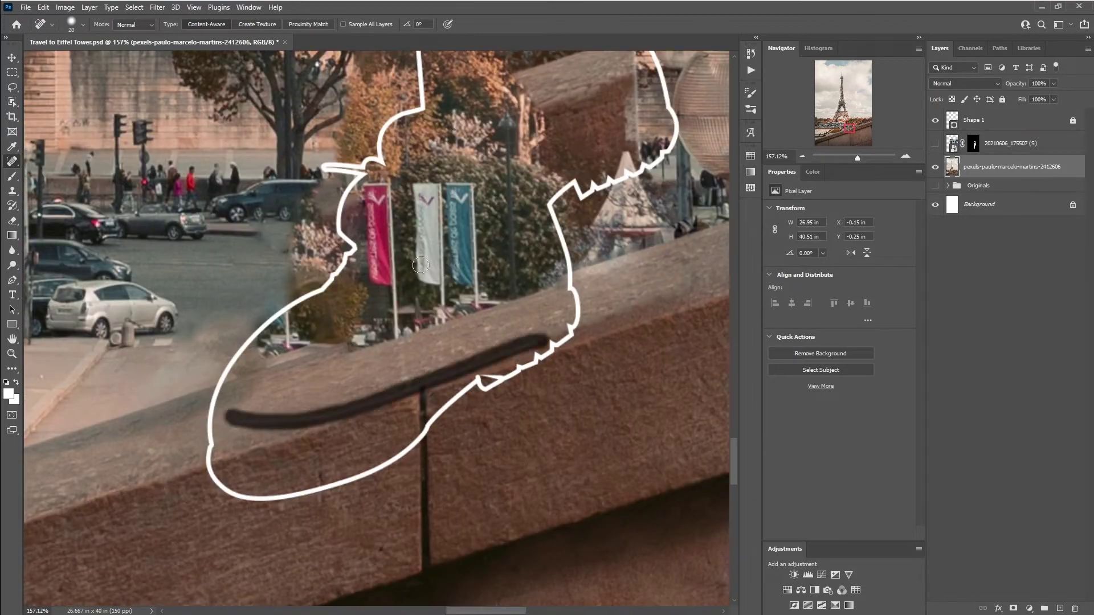
{"action": "left_click_drag", "start_coordinate": [407, 248], "coordinate": [458, 476]}
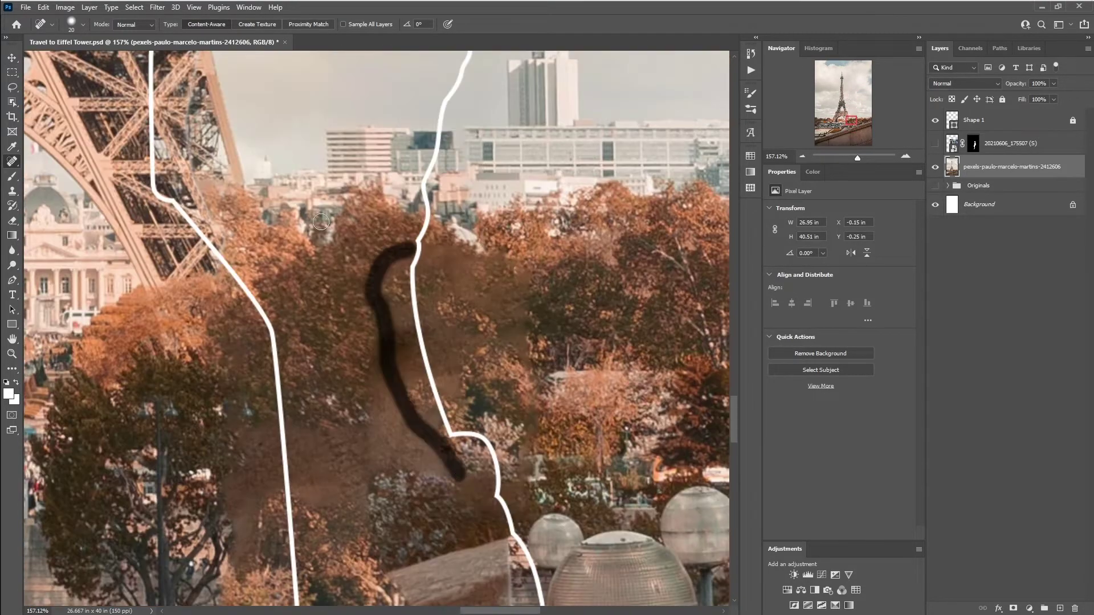
{"action": "left_click_drag", "start_coordinate": [190, 147], "coordinate": [228, 411]}
{"action": "scroll", "coordinate": [367, 323], "scroll_direction": "up", "scroll_amount": 3}
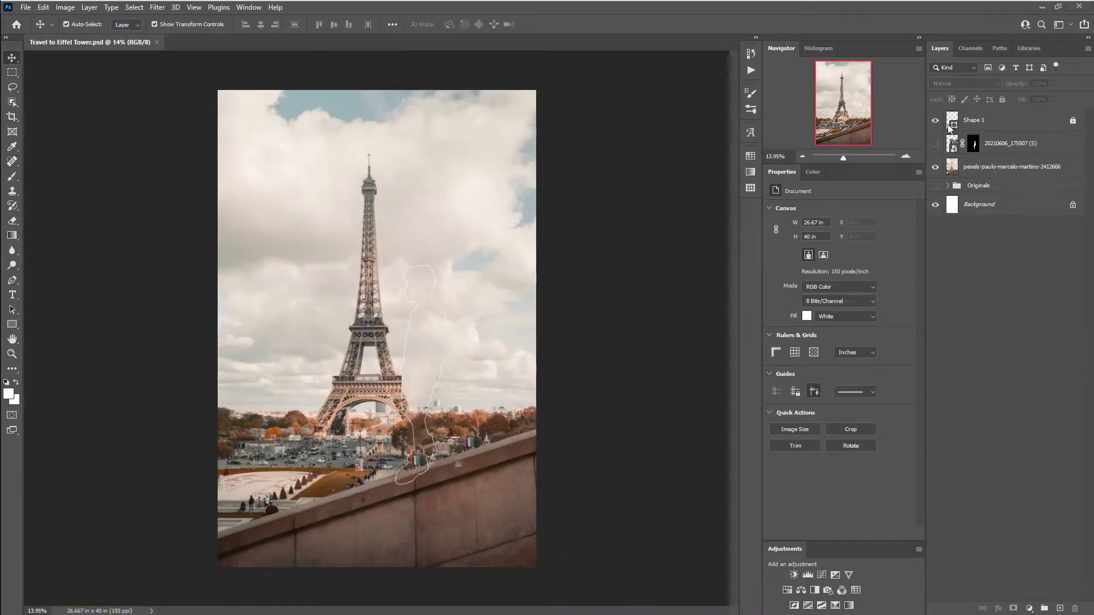
{"action": "left_click", "coordinate": [936, 147]}
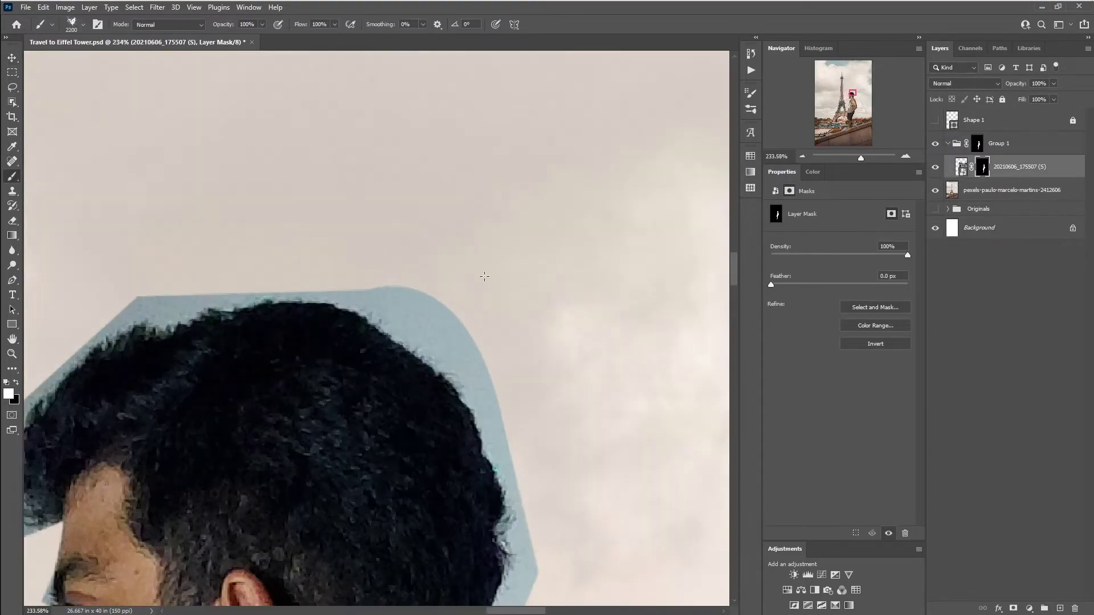
Step: Pick a small round brush and open Select and Mask with the Refine Edge brush
{"action": "right_click", "coordinate": [484, 277]}
{"action": "double_click", "coordinate": [564, 393]}
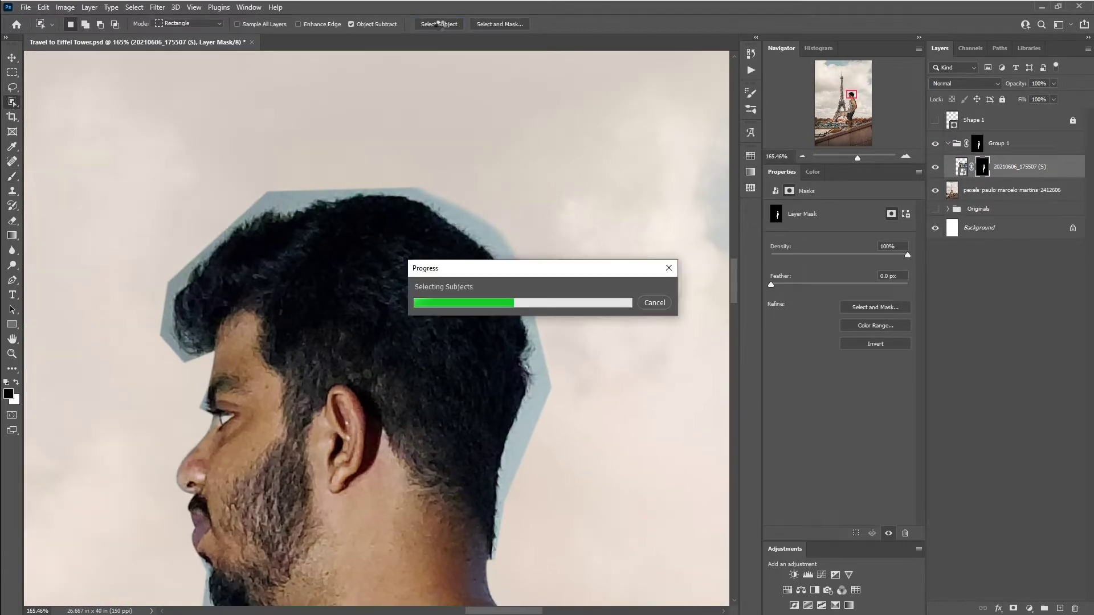
{"action": "left_click", "coordinate": [514, 24]}
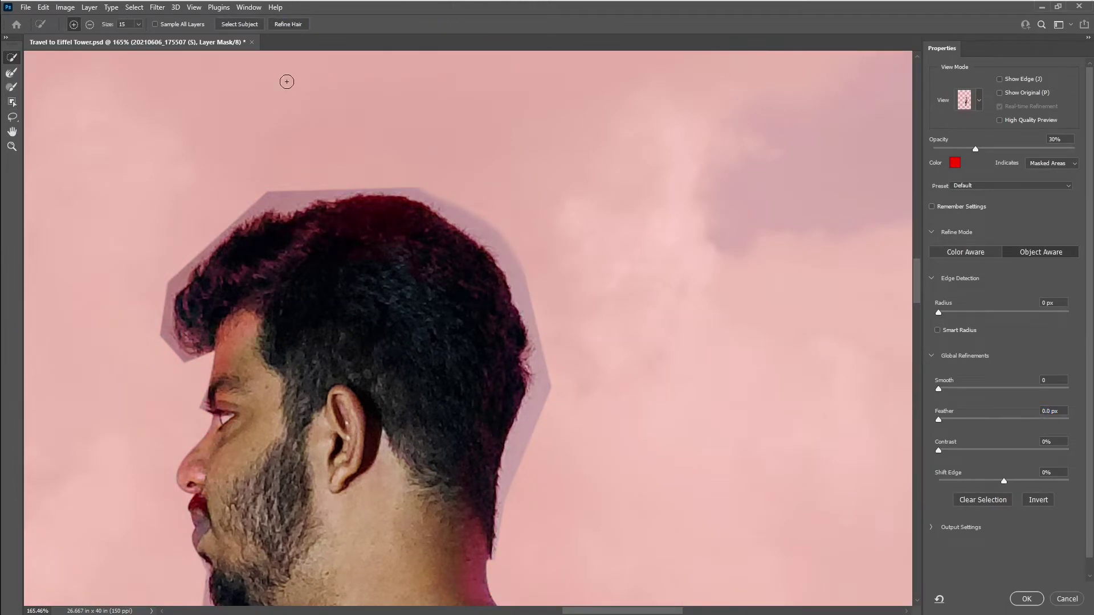
{"action": "scroll", "coordinate": [284, 231], "scroll_direction": "down", "scroll_amount": 3}
{"action": "scroll", "coordinate": [284, 231], "scroll_direction": "left", "scroll_amount": 2}
{"action": "key", "text": "r"}
{"action": "scroll", "coordinate": [406, 365], "scroll_direction": "down", "scroll_amount": 5}
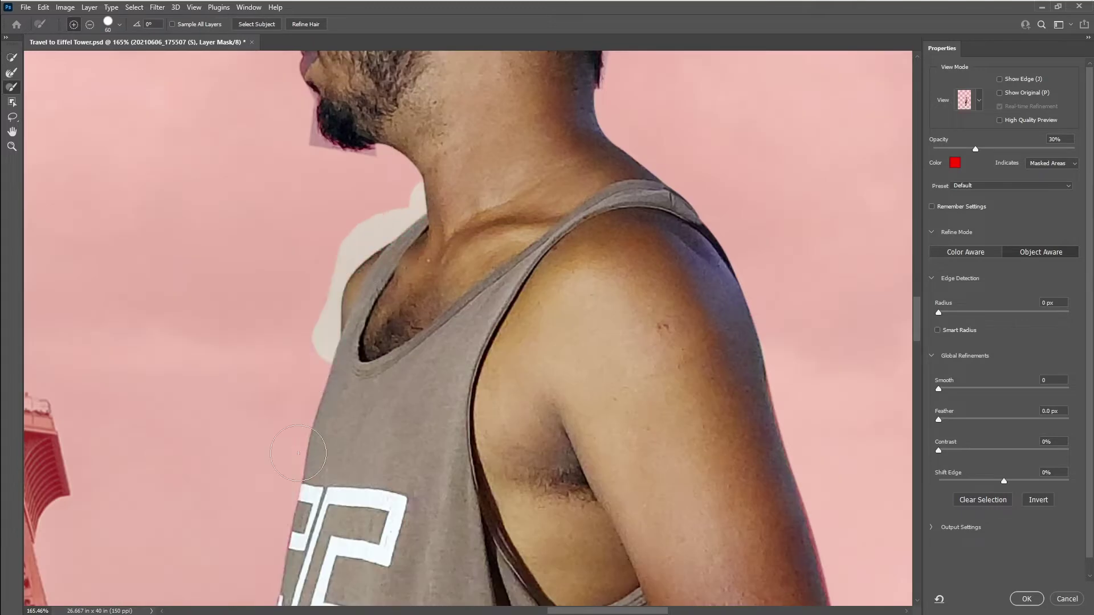
{"action": "scroll", "coordinate": [304, 268], "scroll_direction": "up", "scroll_amount": 5}
Step: Refine the man's cutout edges down to the boot and apply Smooth 0.5, Feather 1 px
{"action": "key", "text": "bracketleft"}
{"action": "key", "text": "bracketleft"}
{"action": "key", "text": "bracketleft"}
{"action": "scroll", "coordinate": [293, 184], "scroll_direction": "up", "scroll_amount": 3}
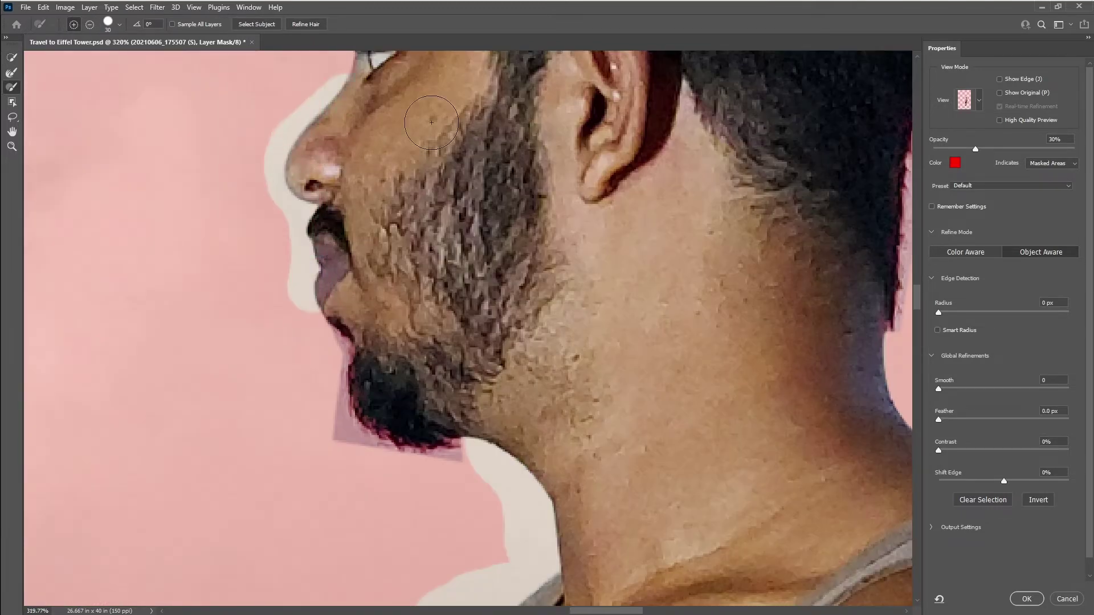
{"action": "scroll", "coordinate": [364, 200], "scroll_direction": "up", "scroll_amount": 5}
{"action": "scroll", "coordinate": [444, 215], "scroll_direction": "down", "scroll_amount": 5}
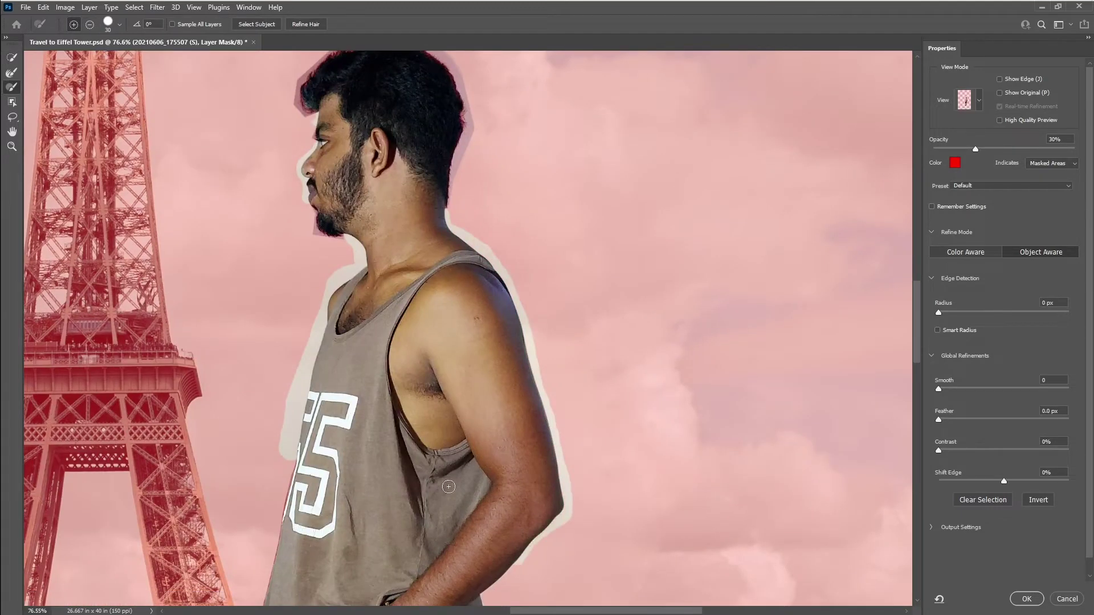
{"action": "scroll", "coordinate": [480, 266], "scroll_direction": "down", "scroll_amount": 5}
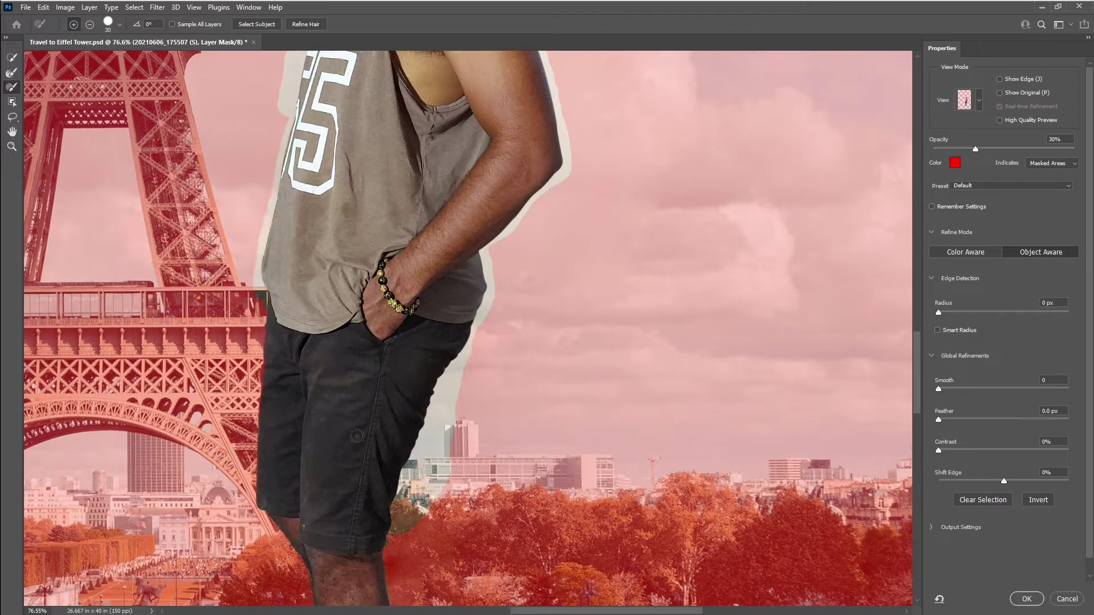
{"action": "key", "text": "bracketright"}
{"action": "scroll", "coordinate": [325, 235], "scroll_direction": "down", "scroll_amount": 5}
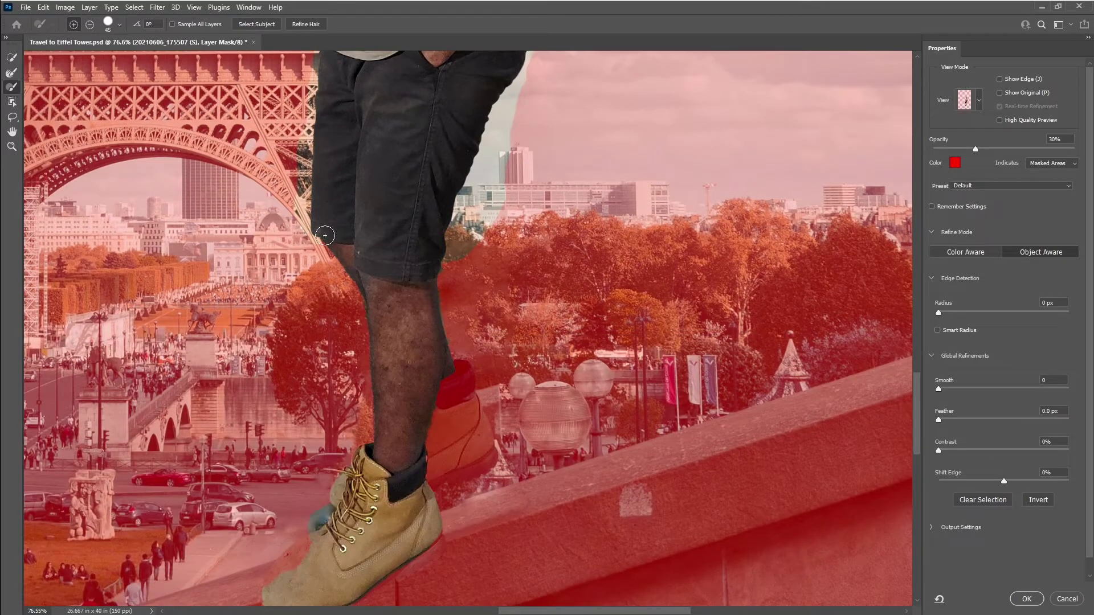
{"action": "left_click_drag", "start_coordinate": [434, 511], "coordinate": [483, 305]}
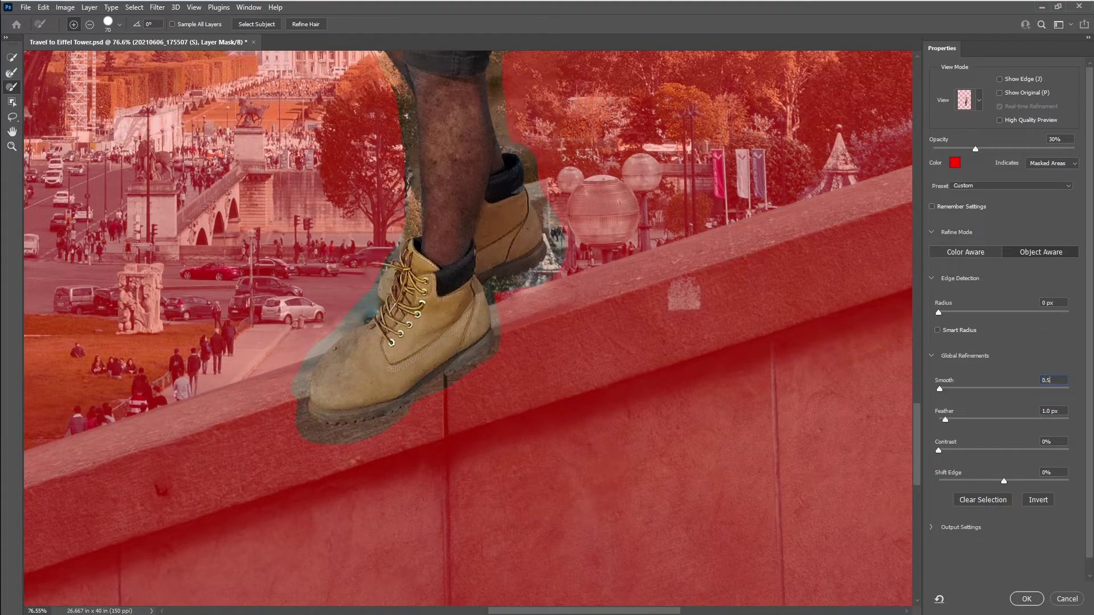
{"action": "key", "text": "Return"}
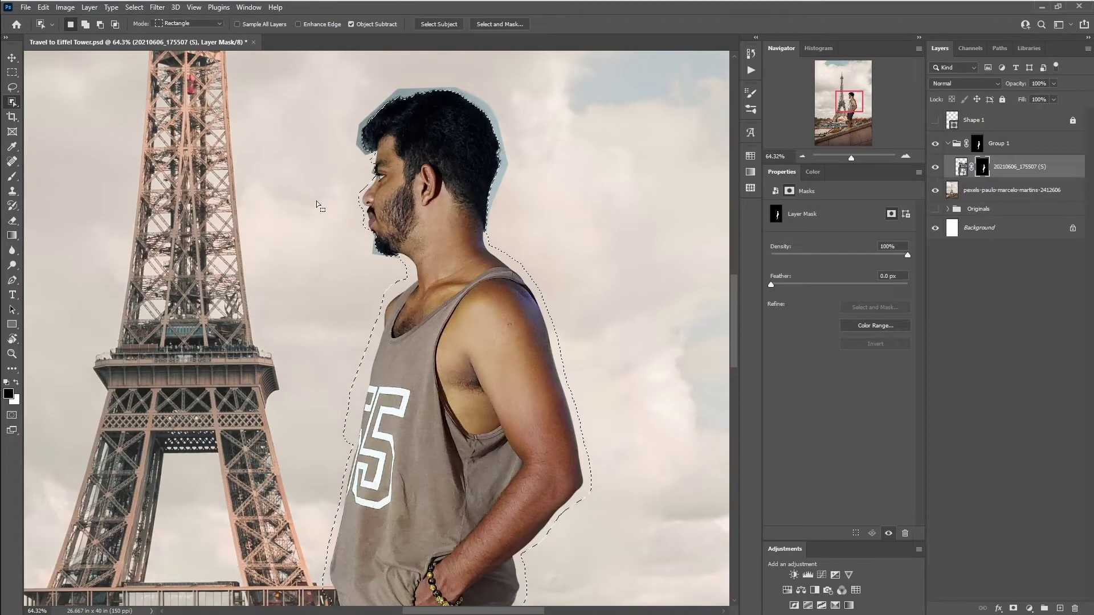
Step: Paint on the layer mask to clean the neck edge, then target the man's photo
{"action": "key", "text": "b"}
{"action": "scroll", "coordinate": [398, 256], "scroll_direction": "up", "scroll_amount": 8}
{"action": "mouse_move", "coordinate": [415, 269]}
{"action": "left_mouse_down"}
{"action": "mouse_move", "coordinate": [164, 257]}
{"action": "mouse_move", "coordinate": [275, 139]}
{"action": "mouse_move", "coordinate": [593, 188]}
{"action": "mouse_move", "coordinate": [409, 288]}
{"action": "left_mouse_up"}
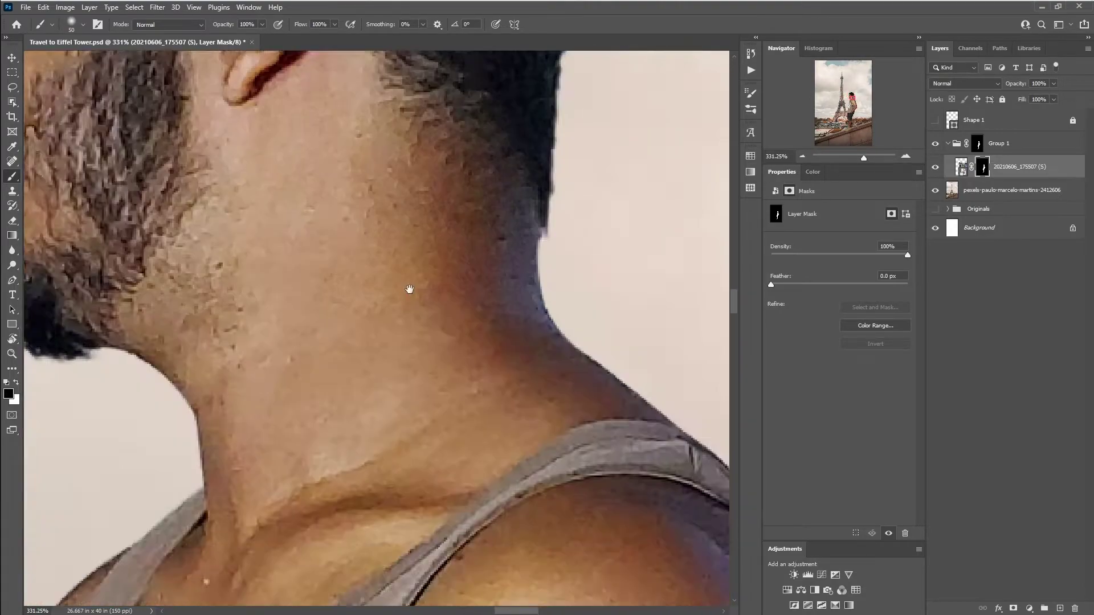
{"action": "scroll", "coordinate": [409, 289], "scroll_direction": "down", "scroll_amount": 5}
{"action": "scroll", "coordinate": [350, 285], "scroll_direction": "up", "scroll_amount": 4}
{"action": "scroll", "coordinate": [276, 366], "scroll_direction": "down", "scroll_amount": 5}
{"action": "scroll", "coordinate": [525, 286], "scroll_direction": "down", "scroll_amount": 6}
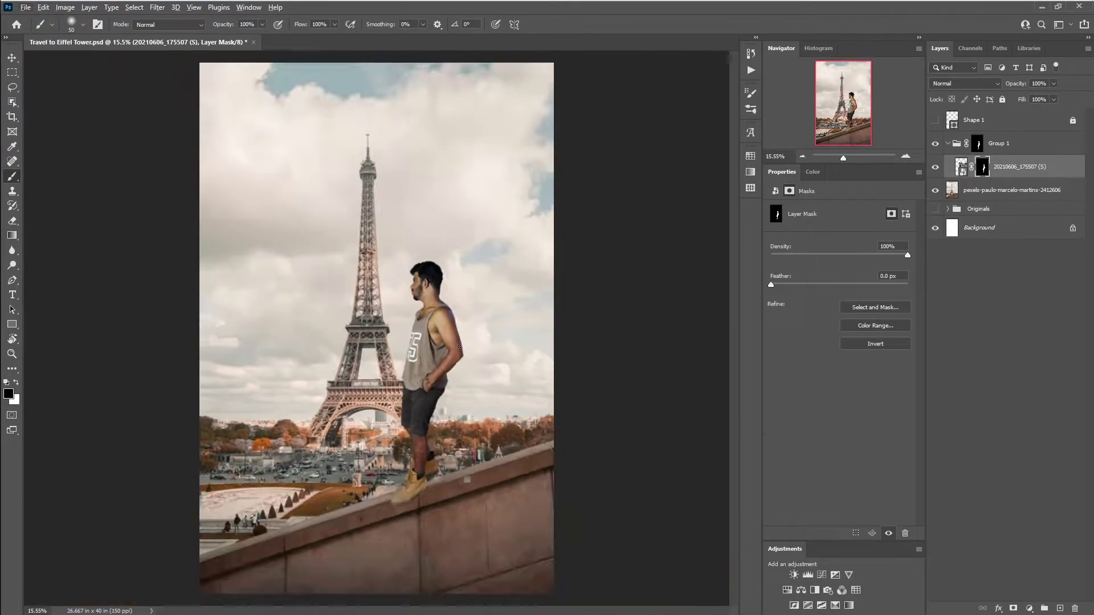
{"action": "left_click", "coordinate": [962, 167]}
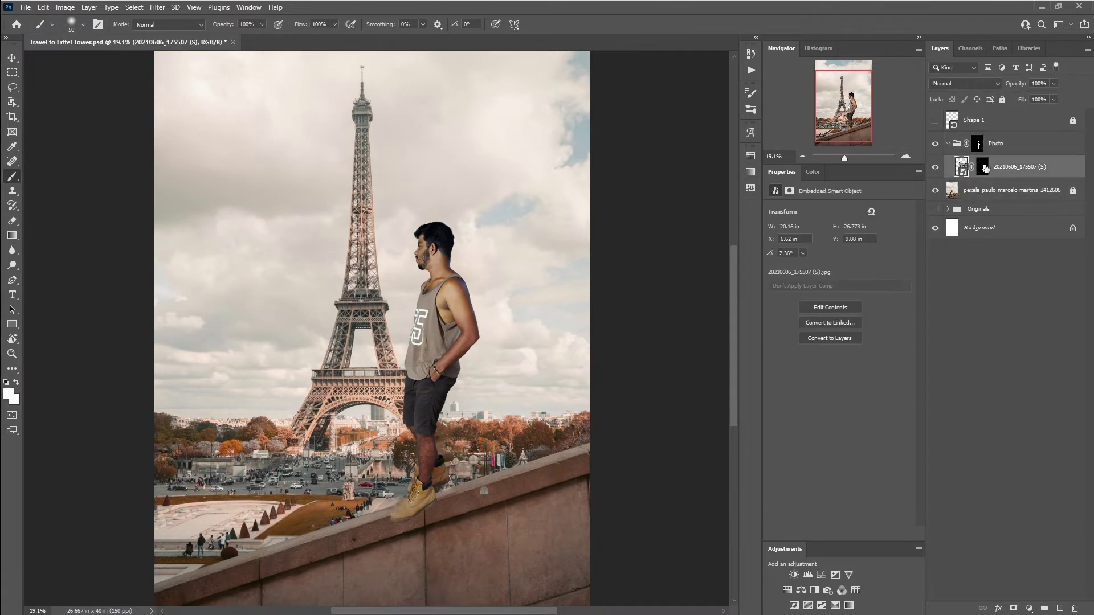
Step: Add a Levels adjustment clipped to the man with midtones at 1.10
{"action": "left_click", "coordinate": [1029, 608]}
{"action": "left_click", "coordinate": [1026, 450]}
{"action": "key", "text": "ctrl+alt+g"}
{"action": "left_click_drag", "start_coordinate": [848, 291], "coordinate": [843, 291]}
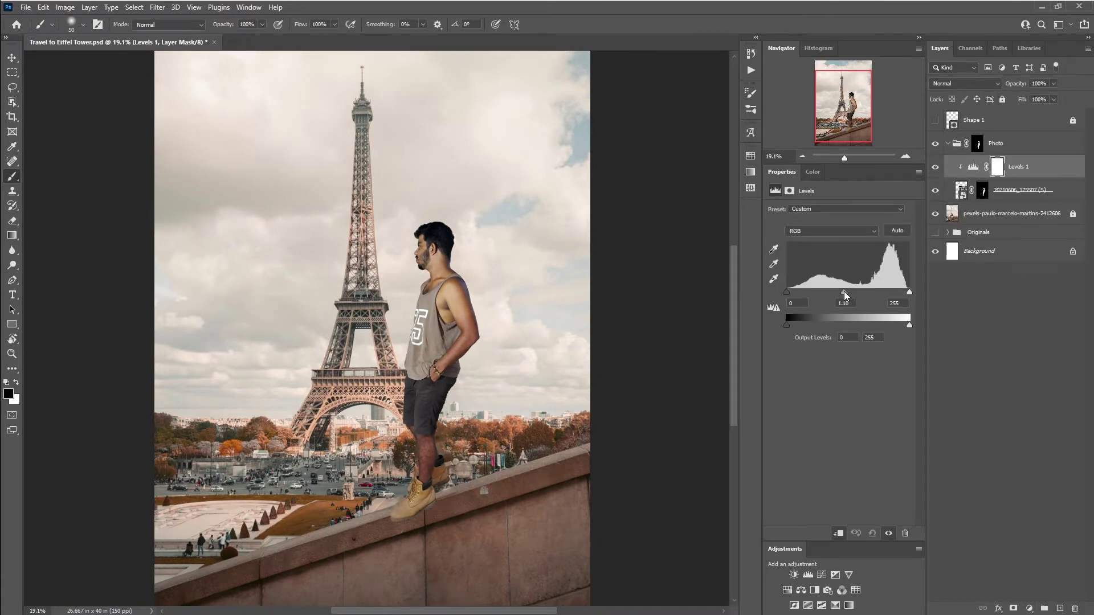
Step: Add a clipped Brightness/Contrast at brightness -150 with lower contrast, renamed Dark
{"action": "left_click", "coordinate": [1029, 609]}
{"action": "left_click", "coordinate": [1025, 437]}
{"action": "left_click_drag", "start_coordinate": [839, 241], "coordinate": [762, 241]}
{"action": "left_click_drag", "start_coordinate": [839, 259], "coordinate": [883, 261]}
{"action": "key", "text": "ctrl+alt+g"}
{"action": "double_click", "coordinate": [1026, 167]}
{"action": "type", "text": "Dark"}
{"action": "key", "text": "Return"}
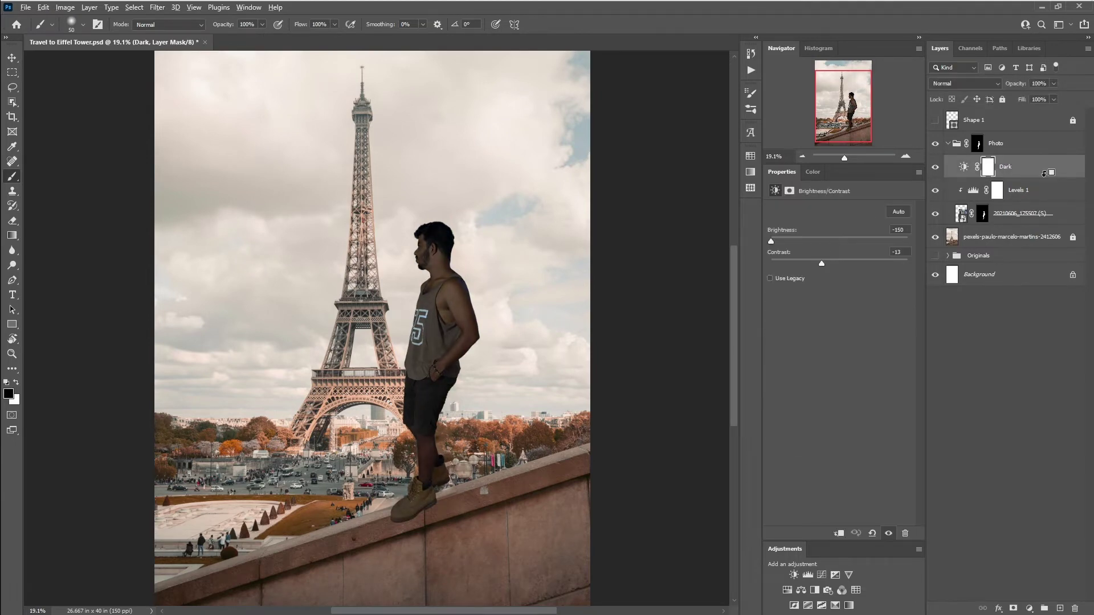
Step: Invert the Dark mask and paint white over the left edge of the hair
{"action": "left_click", "coordinate": [996, 167]}
{"action": "key", "text": "ctrl+i"}
{"action": "scroll", "coordinate": [433, 245], "scroll_direction": "up", "scroll_amount": 5}
{"action": "right_click", "coordinate": [501, 226]}
{"action": "key", "text": "Escape"}
{"action": "scroll", "coordinate": [433, 244], "scroll_direction": "up", "scroll_amount": 3}
{"action": "key", "text": "x"}
{"action": "mouse_move", "coordinate": [542, 164]}
{"action": "left_mouse_down"}
{"action": "mouse_move", "coordinate": [429, 158]}
{"action": "mouse_move", "coordinate": [239, 245]}
{"action": "left_mouse_up"}
{"action": "scroll", "coordinate": [335, 414], "scroll_direction": "down", "scroll_amount": 3}
{"action": "scroll", "coordinate": [318, 363], "scroll_direction": "down", "scroll_amount": 2}
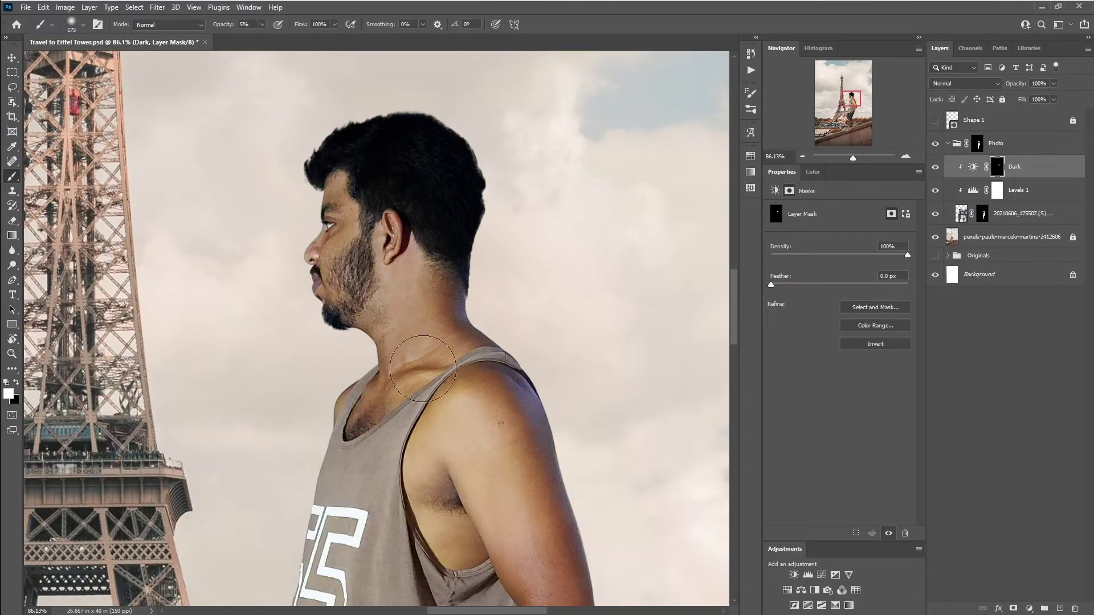
{"action": "scroll", "coordinate": [399, 319], "scroll_direction": "down", "scroll_amount": 2}
{"action": "scroll", "coordinate": [494, 297], "scroll_direction": "up", "scroll_amount": 1}
{"action": "scroll", "coordinate": [420, 366], "scroll_direction": "up", "scroll_amount": 2}
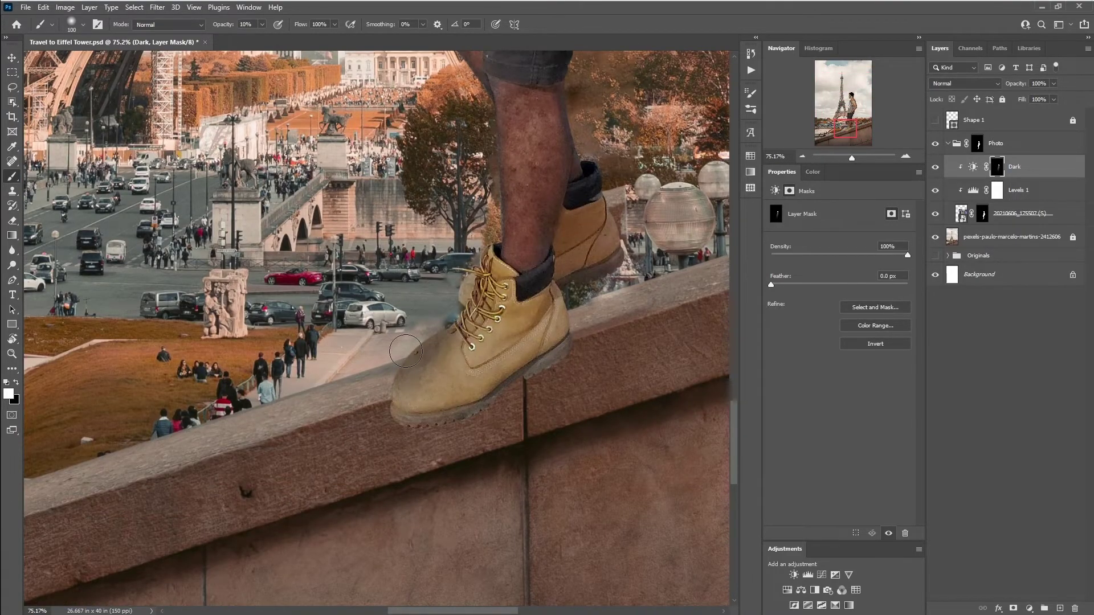
{"action": "scroll", "coordinate": [394, 399], "scroll_direction": "up", "scroll_amount": 5}
{"action": "scroll", "coordinate": [532, 268], "scroll_direction": "up", "scroll_amount": 5}
{"action": "scroll", "coordinate": [420, 306], "scroll_direction": "up", "scroll_amount": 5}
{"action": "scroll", "coordinate": [413, 327], "scroll_direction": "down", "scroll_amount": 3}
{"action": "scroll", "coordinate": [413, 327], "scroll_direction": "up", "scroll_amount": 1}
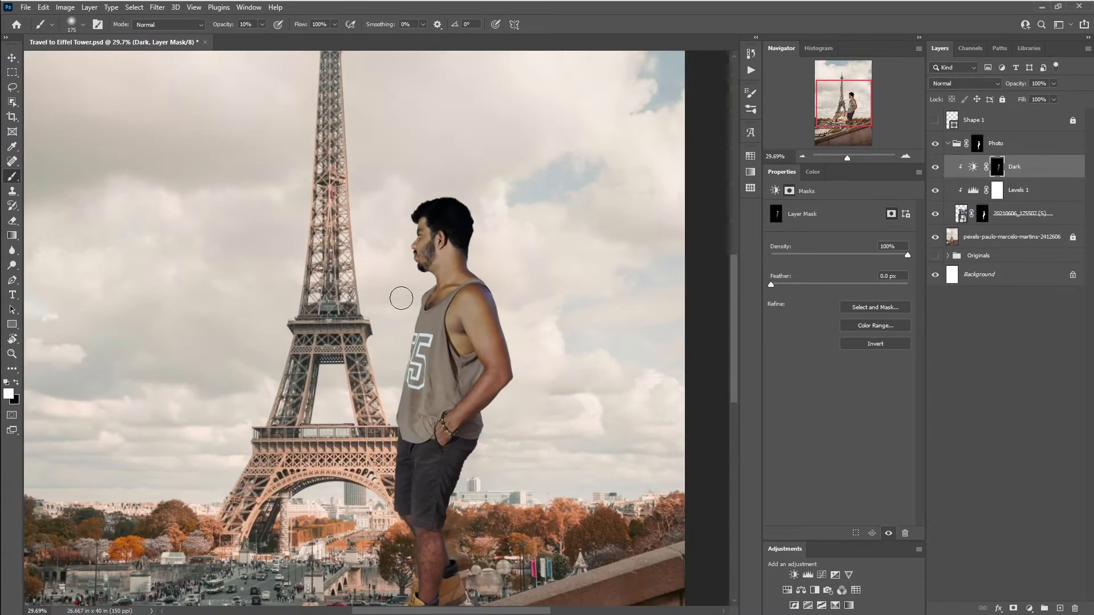
Step: Add a clipped Exposure adjustment at -1.22 and invert its mask
{"action": "left_click", "coordinate": [1029, 608]}
{"action": "left_click", "coordinate": [1026, 475]}
{"action": "mouse_move", "coordinate": [839, 237]}
{"action": "left_mouse_down"}
{"action": "mouse_move", "coordinate": [808, 237]}
{"action": "mouse_move", "coordinate": [827, 237]}
{"action": "left_mouse_up"}
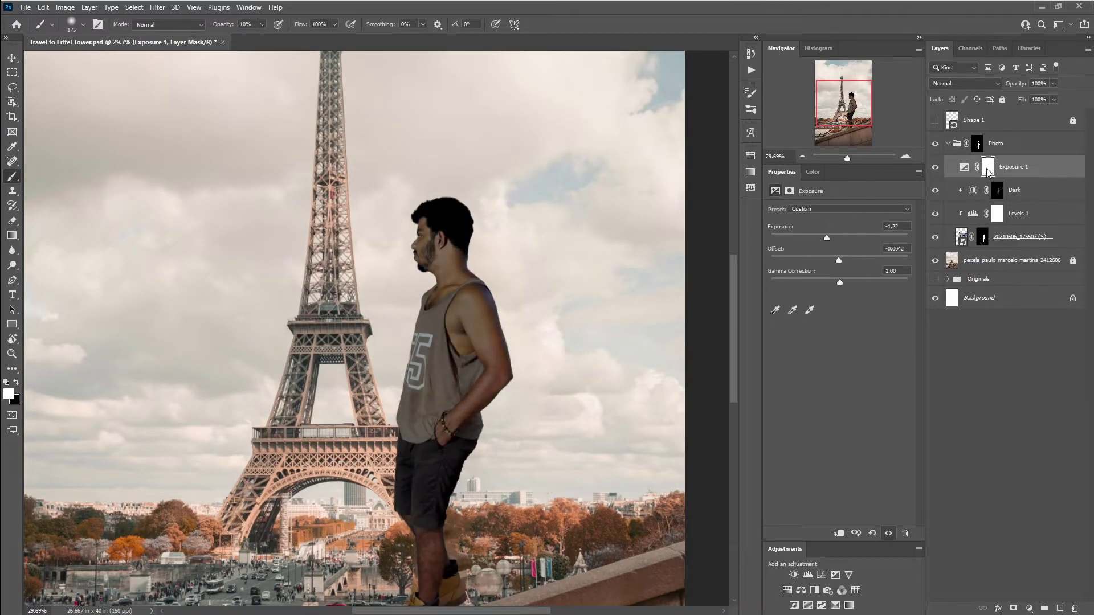
{"action": "key", "text": "ctrl+alt+g"}
{"action": "left_click", "coordinate": [987, 170], "text": "alt"}
{"action": "key", "text": "ctrl+i"}
Step: Put the Pexels Paris background photo layer into a new group
{"action": "scroll", "coordinate": [422, 446], "scroll_direction": "up", "scroll_amount": 2}
{"action": "scroll", "coordinate": [422, 446], "scroll_direction": "down", "scroll_amount": 4}
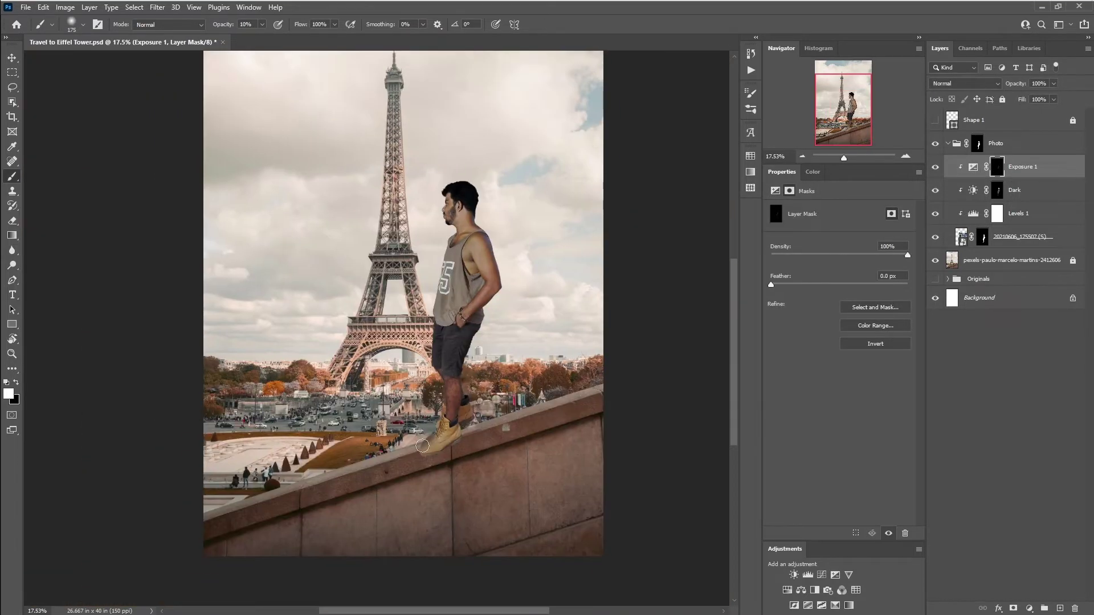
{"action": "scroll", "coordinate": [422, 446], "scroll_direction": "up", "scroll_amount": 7}
{"action": "left_click_drag", "start_coordinate": [570, 462], "coordinate": [457, 383]}
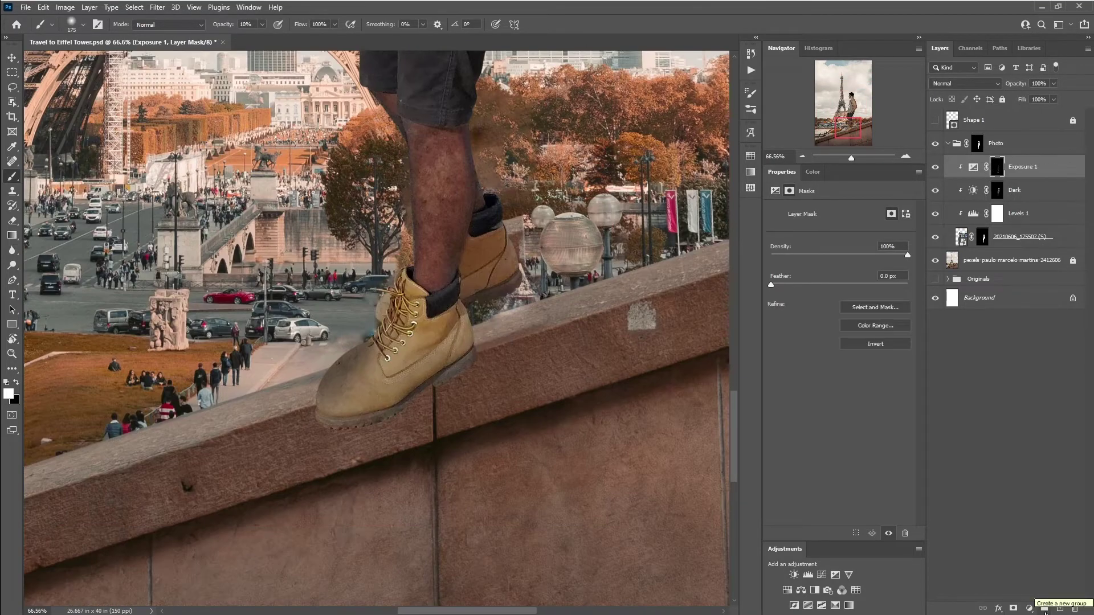
{"action": "left_click_drag", "start_coordinate": [1012, 260], "coordinate": [1044, 608]}
{"action": "left_click", "coordinate": [1029, 608]}
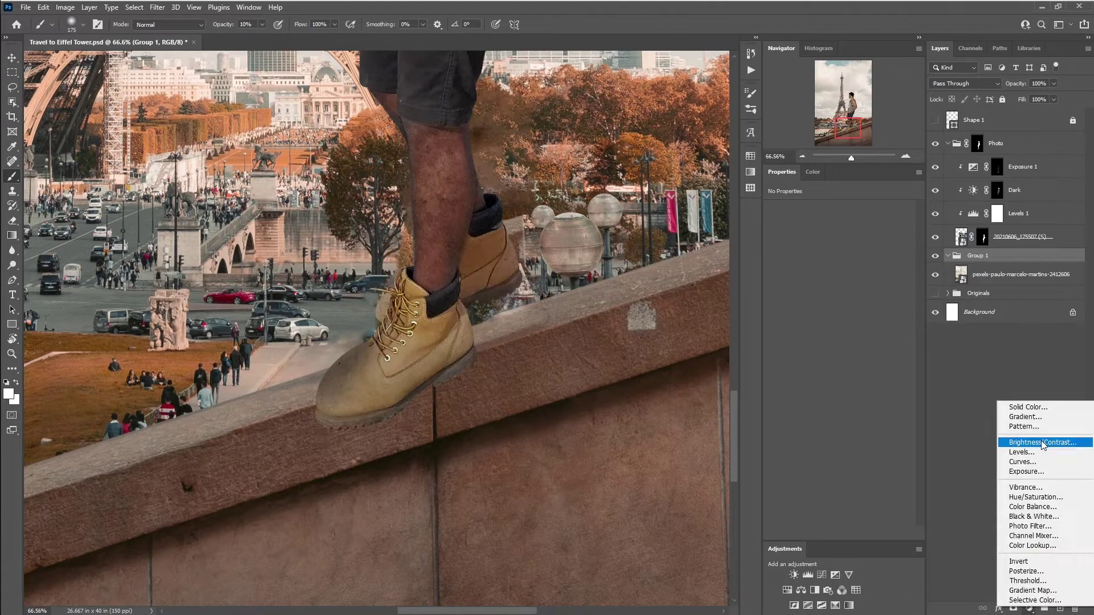
Step: Add a -150 Brightness/Contrast layer with an inverted mask and brush a shadow under the boot
{"action": "left_click", "coordinate": [1043, 443]}
{"action": "left_click_drag", "start_coordinate": [839, 241], "coordinate": [770, 241]}
{"action": "key", "text": "ctrl+i"}
{"action": "scroll", "coordinate": [503, 279], "scroll_direction": "up", "scroll_amount": 3}
{"action": "mouse_move", "coordinate": [484, 319]}
{"action": "left_mouse_down"}
{"action": "mouse_move", "coordinate": [503, 279]}
{"action": "mouse_move", "coordinate": [488, 306]}
{"action": "left_mouse_up"}
{"action": "scroll", "coordinate": [488, 306], "scroll_direction": "down", "scroll_amount": 3}
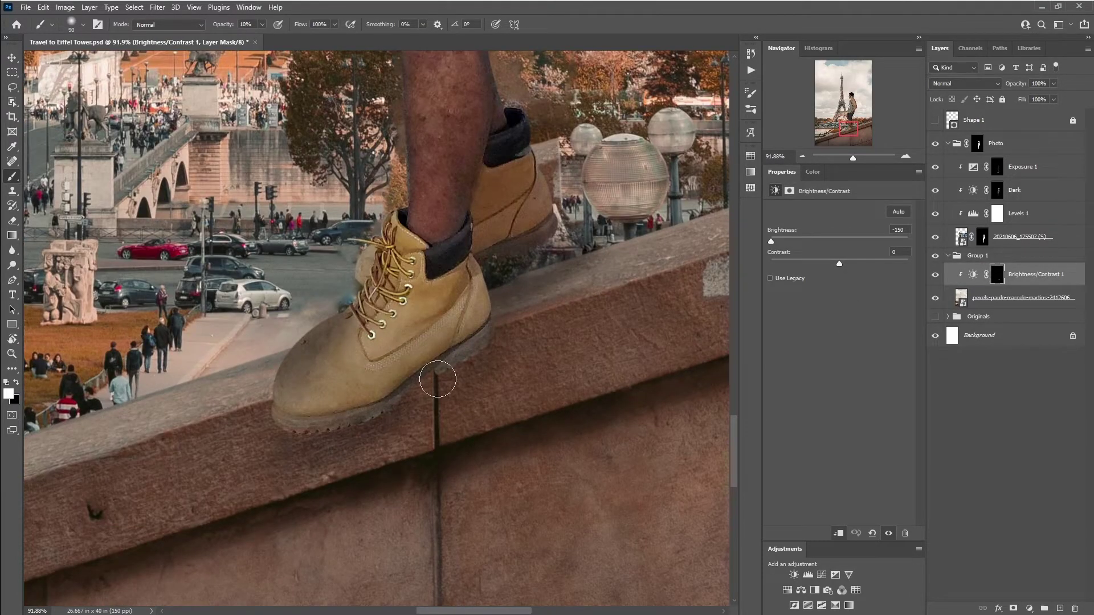
{"action": "scroll", "coordinate": [356, 426], "scroll_direction": "down", "scroll_amount": 3}
{"action": "scroll", "coordinate": [356, 425], "scroll_direction": "up", "scroll_amount": 5}
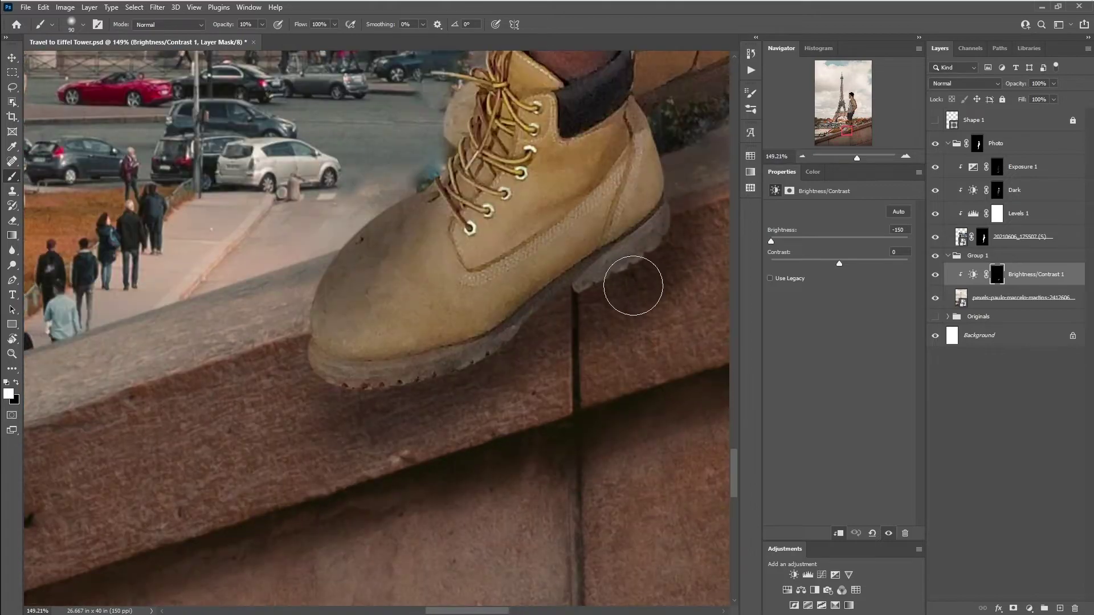
{"action": "scroll", "coordinate": [485, 338], "scroll_direction": "down", "scroll_amount": 2}
{"action": "scroll", "coordinate": [456, 387], "scroll_direction": "down", "scroll_amount": 3}
{"action": "scroll", "coordinate": [445, 410], "scroll_direction": "up", "scroll_amount": 2}
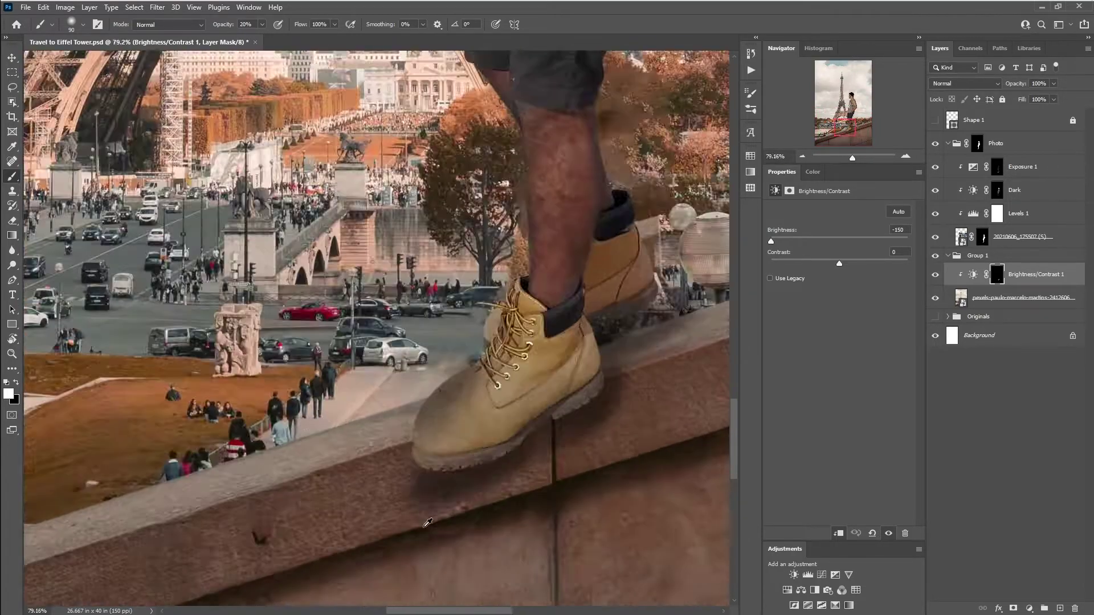
{"action": "scroll", "coordinate": [437, 422], "scroll_direction": "down", "scroll_amount": 1}
{"action": "scroll", "coordinate": [437, 422], "scroll_direction": "up", "scroll_amount": 3}
Step: Paint black on the Dark layer's mask along the boot sole with a small brush
{"action": "left_click", "coordinate": [997, 190]}
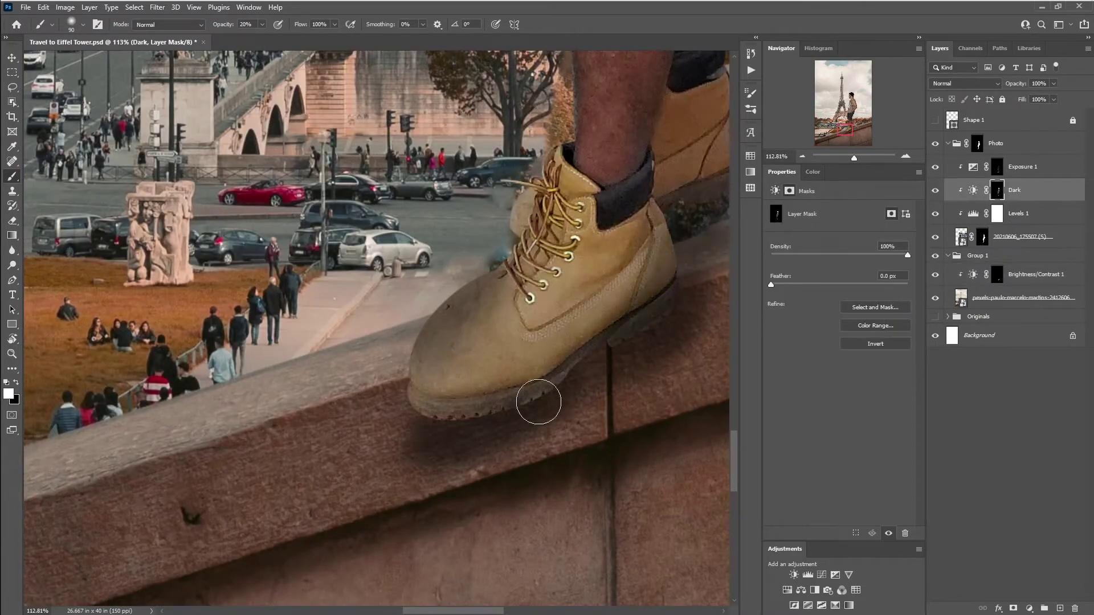
{"action": "key", "text": "x"}
{"action": "key", "text": "v"}
{"action": "key", "text": "b"}
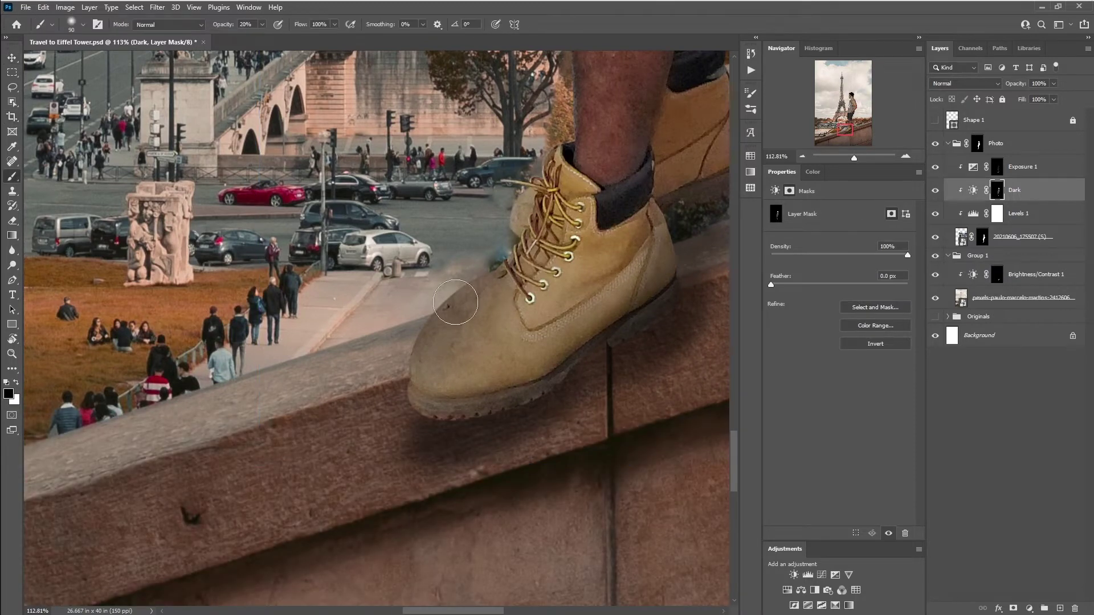
{"action": "scroll", "coordinate": [503, 402], "scroll_direction": "up", "scroll_amount": 5}
{"action": "key", "text": "5"}
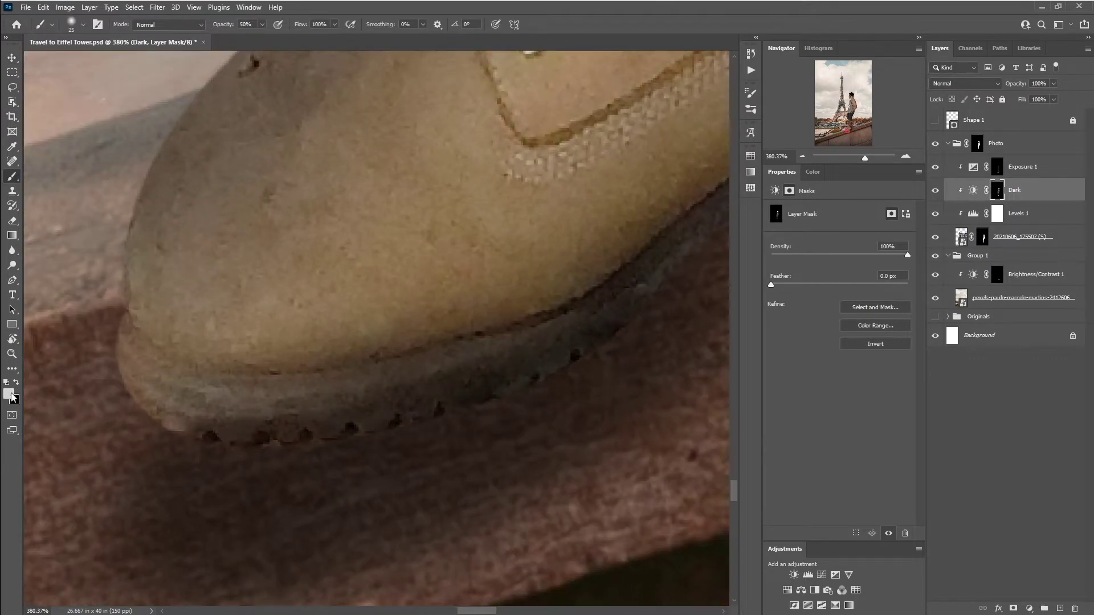
{"action": "scroll", "coordinate": [443, 348], "scroll_direction": "down", "scroll_amount": 2}
{"action": "scroll", "coordinate": [488, 345], "scroll_direction": "down", "scroll_amount": 2}
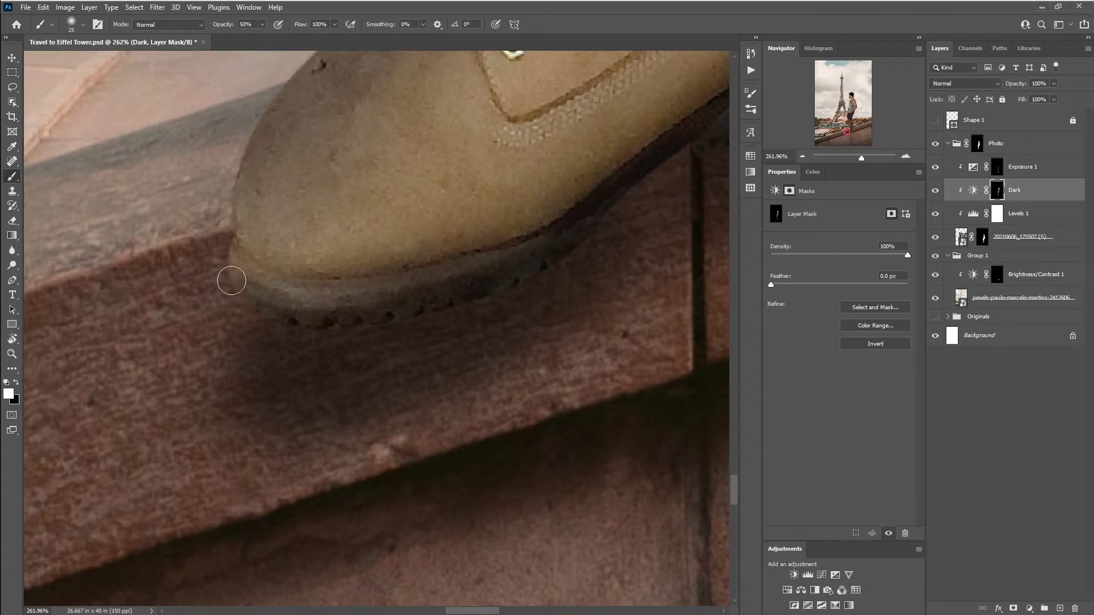
{"action": "scroll", "coordinate": [489, 289], "scroll_direction": "down", "scroll_amount": 2}
{"action": "scroll", "coordinate": [488, 251], "scroll_direction": "up", "scroll_amount": 3}
{"action": "scroll", "coordinate": [462, 280], "scroll_direction": "down", "scroll_amount": 2}
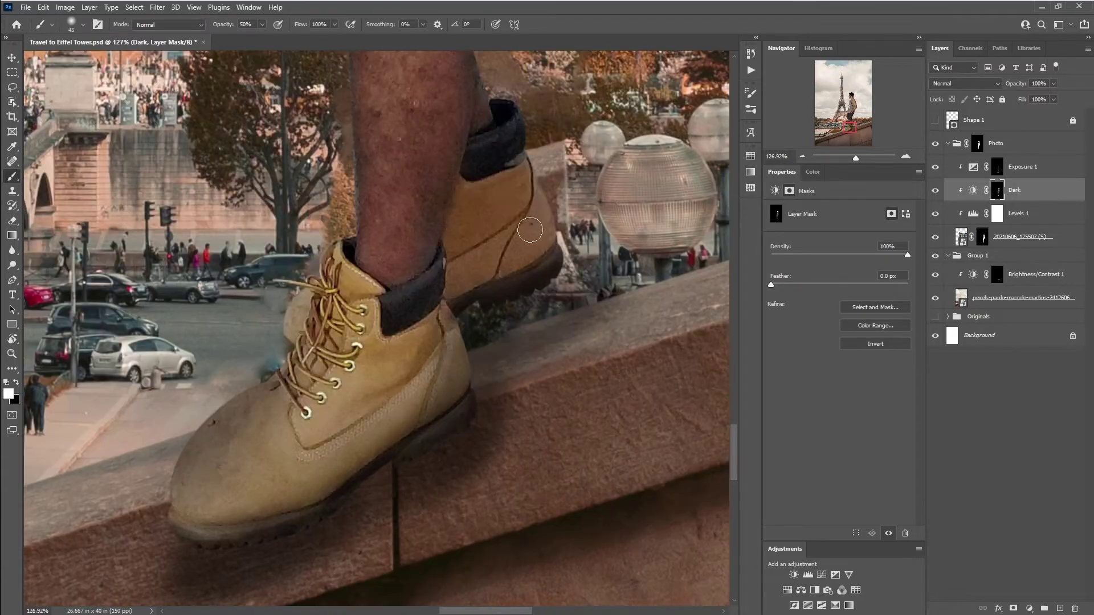
{"action": "scroll", "coordinate": [496, 182], "scroll_direction": "down", "scroll_amount": 2}
{"action": "key", "text": "bracketright"}
{"action": "key", "text": "bracketright"}
{"action": "key", "text": "bracketright"}
{"action": "scroll", "coordinate": [423, 313], "scroll_direction": "down", "scroll_amount": 1}
{"action": "scroll", "coordinate": [479, 317], "scroll_direction": "down", "scroll_amount": 2}
{"action": "scroll", "coordinate": [613, 320], "scroll_direction": "up", "scroll_amount": 4}
Step: Paint black on the Exposure 1 mask and the man's photo layer mask
{"action": "key", "text": "alt+bracketright"}
{"action": "scroll", "coordinate": [447, 388], "scroll_direction": "up", "scroll_amount": 2}
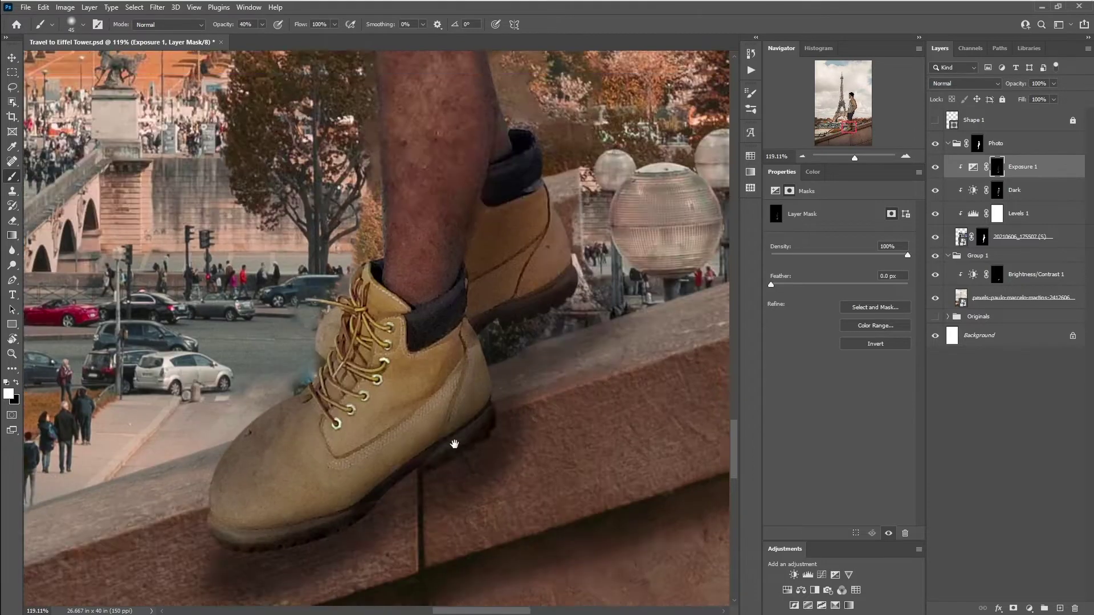
{"action": "scroll", "coordinate": [472, 466], "scroll_direction": "up", "scroll_amount": 4}
{"action": "left_click", "coordinate": [646, 325], "text": "ctrl"}
{"action": "key", "text": "x"}
{"action": "left_click_drag", "start_coordinate": [359, 346], "coordinate": [700, 175]}
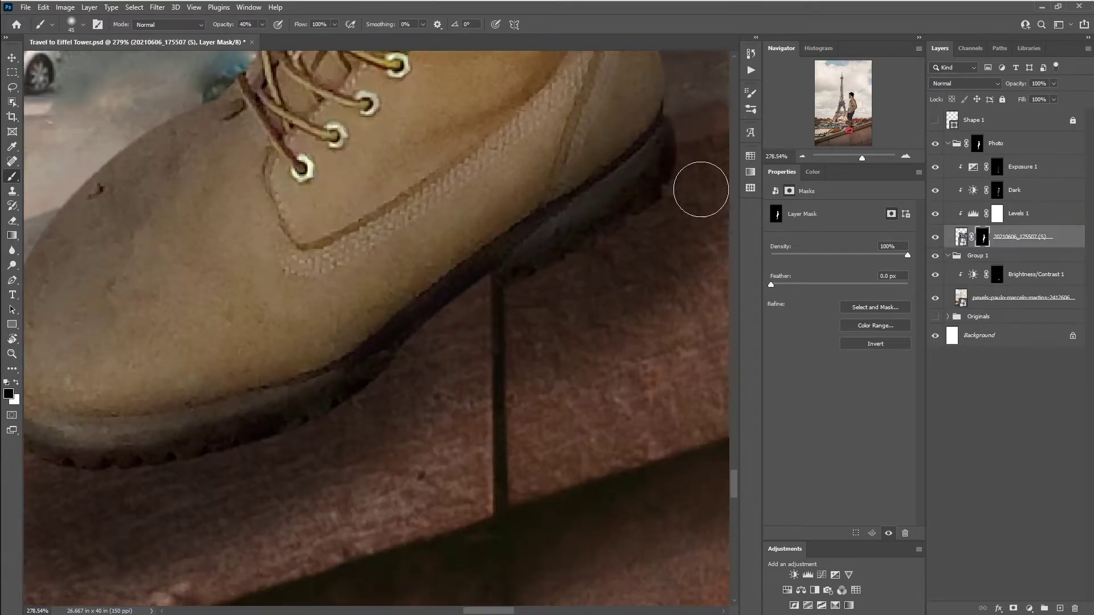
{"action": "scroll", "coordinate": [454, 342], "scroll_direction": "down", "scroll_amount": 2}
{"action": "scroll", "coordinate": [399, 336], "scroll_direction": "left", "scroll_amount": 2}
{"action": "scroll", "coordinate": [370, 320], "scroll_direction": "up", "scroll_amount": 2}
{"action": "scroll", "coordinate": [144, 327], "scroll_direction": "down", "scroll_amount": 1}
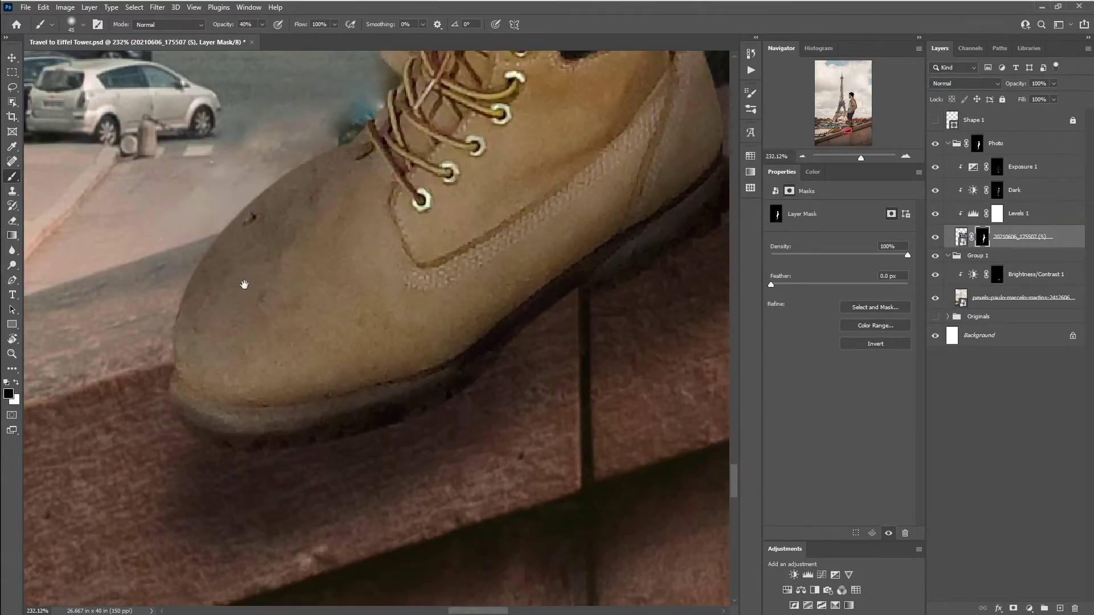
Step: Shade the Dark mask around the man's head with 10% then 50% brush opacity
{"action": "key", "text": "1"}
{"action": "key", "text": "alt+bracketright"}
{"action": "key", "text": "alt+bracketright"}
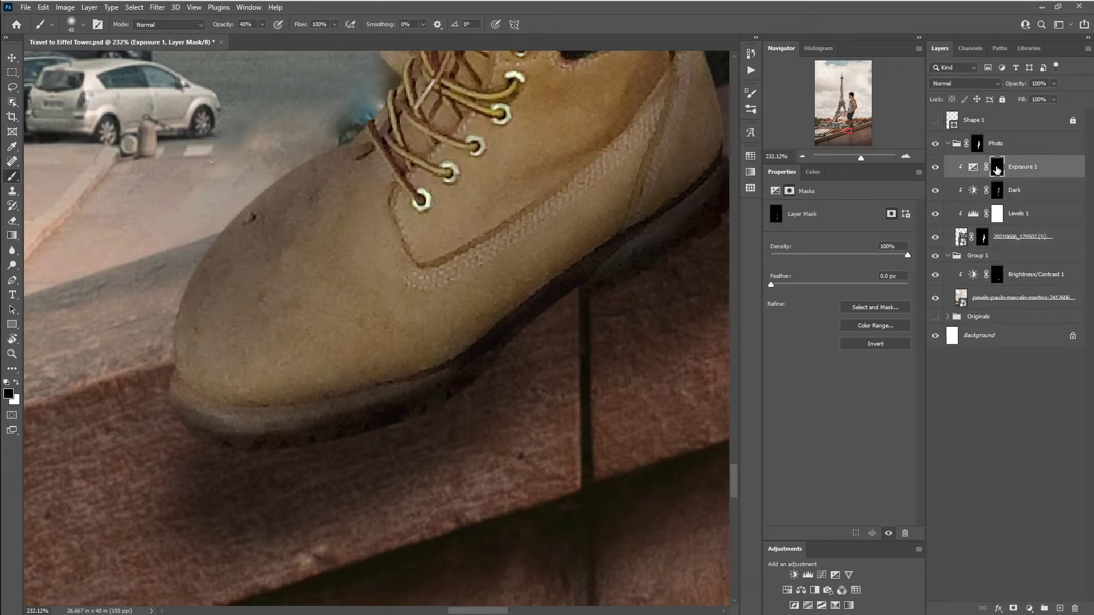
{"action": "scroll", "coordinate": [424, 283], "scroll_direction": "down", "scroll_amount": 3}
{"action": "left_click_drag", "start_coordinate": [464, 152], "coordinate": [466, 269]}
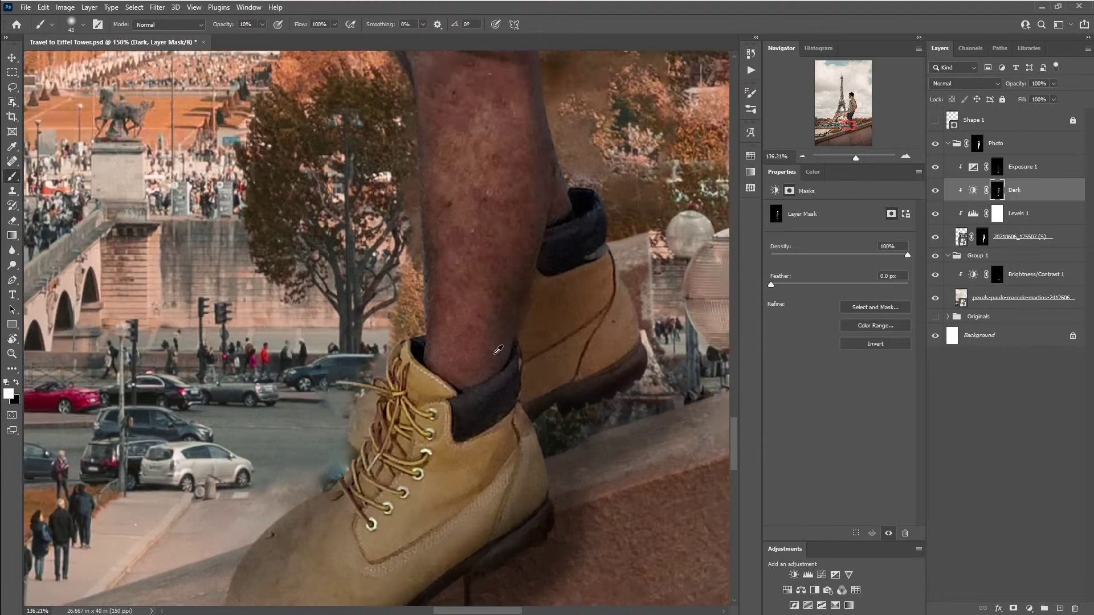
{"action": "scroll", "coordinate": [467, 269], "scroll_direction": "down", "scroll_amount": 4}
{"action": "scroll", "coordinate": [467, 268], "scroll_direction": "down", "scroll_amount": 3}
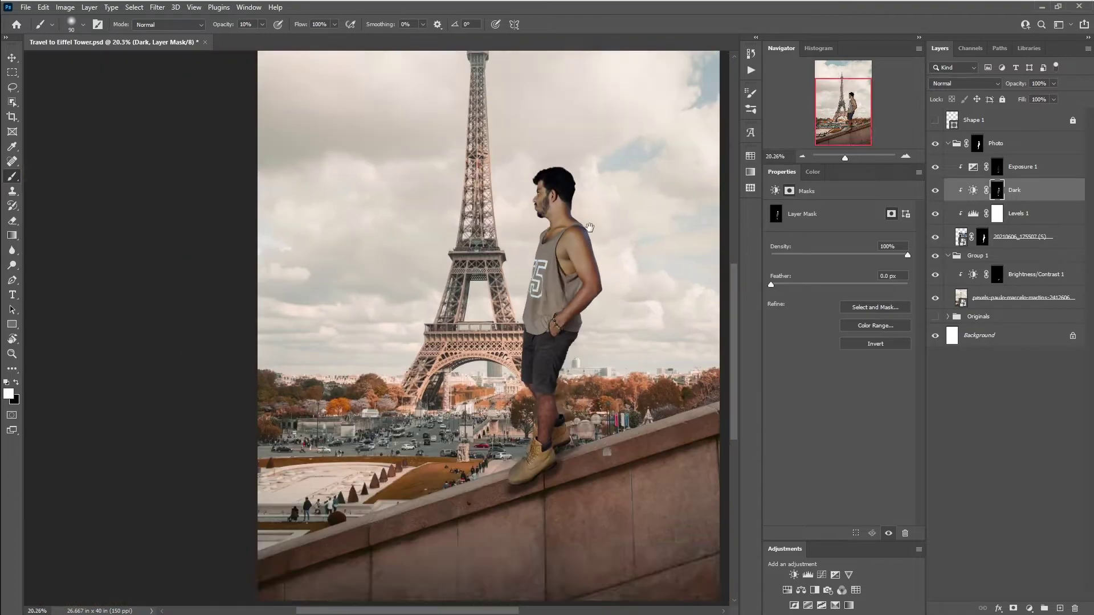
{"action": "key", "text": "alt+bracketright"}
{"action": "scroll", "coordinate": [398, 228], "scroll_direction": "up", "scroll_amount": 3}
{"action": "scroll", "coordinate": [399, 228], "scroll_direction": "down", "scroll_amount": 3}
{"action": "scroll", "coordinate": [389, 183], "scroll_direction": "up", "scroll_amount": 4}
Step: Set a 250 black brush at 10% opacity and return to the Dark layer
{"action": "key", "text": "5"}
{"action": "scroll", "coordinate": [389, 183], "scroll_direction": "down", "scroll_amount": 4}
{"action": "key", "text": "bracketleft"}
{"action": "key", "text": "bracketleft"}
{"action": "key", "text": "bracketleft"}
{"action": "key", "text": "1"}
{"action": "scroll", "coordinate": [480, 261], "scroll_direction": "up", "scroll_amount": 1}
{"action": "key", "text": "x"}
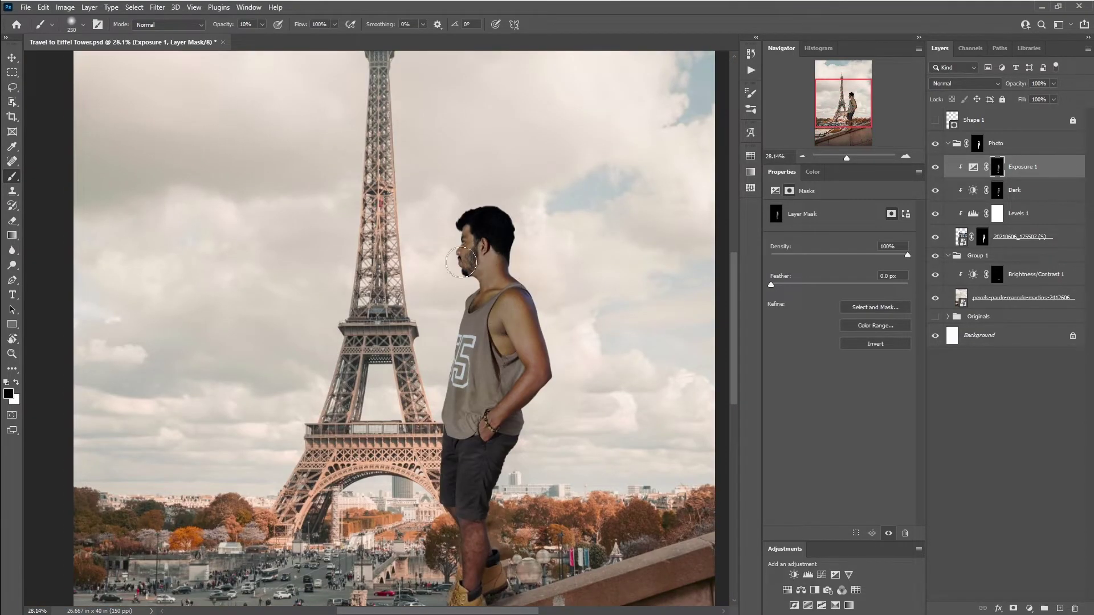
{"action": "key", "text": "alt+bracketleft"}
{"action": "scroll", "coordinate": [535, 313], "scroll_direction": "down", "scroll_amount": 2}
{"action": "key", "text": "v"}
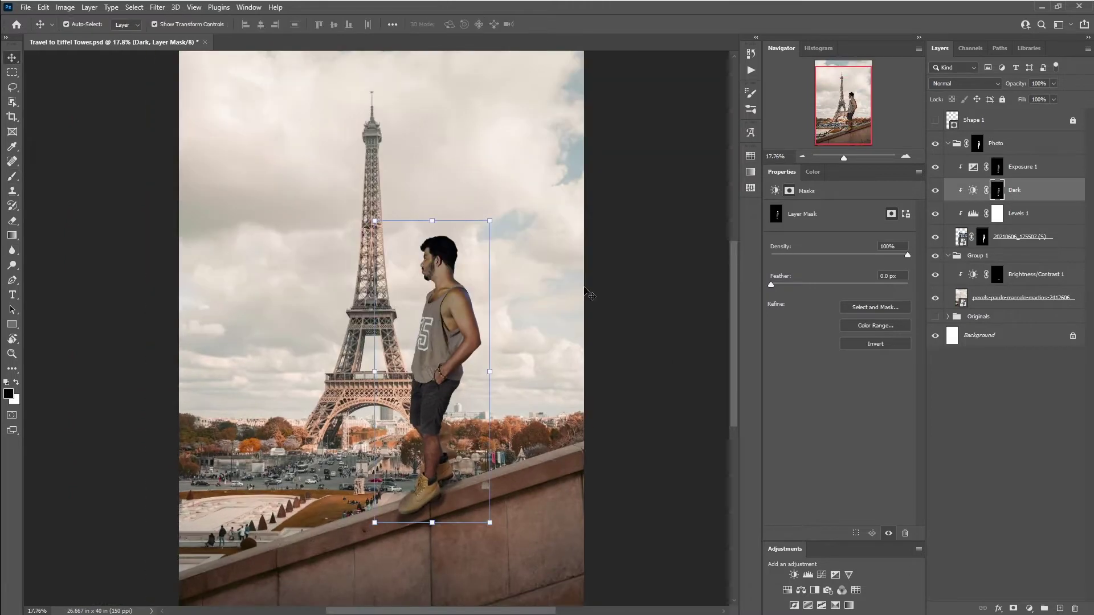
{"action": "key", "text": "alt+bracketleft"}
{"action": "key", "text": "alt+bracketleft"}
{"action": "key", "text": "alt+bracketleft"}
{"action": "scroll", "coordinate": [598, 251], "scroll_direction": "down", "scroll_amount": 1}
{"action": "key", "text": "ctrl+t"}
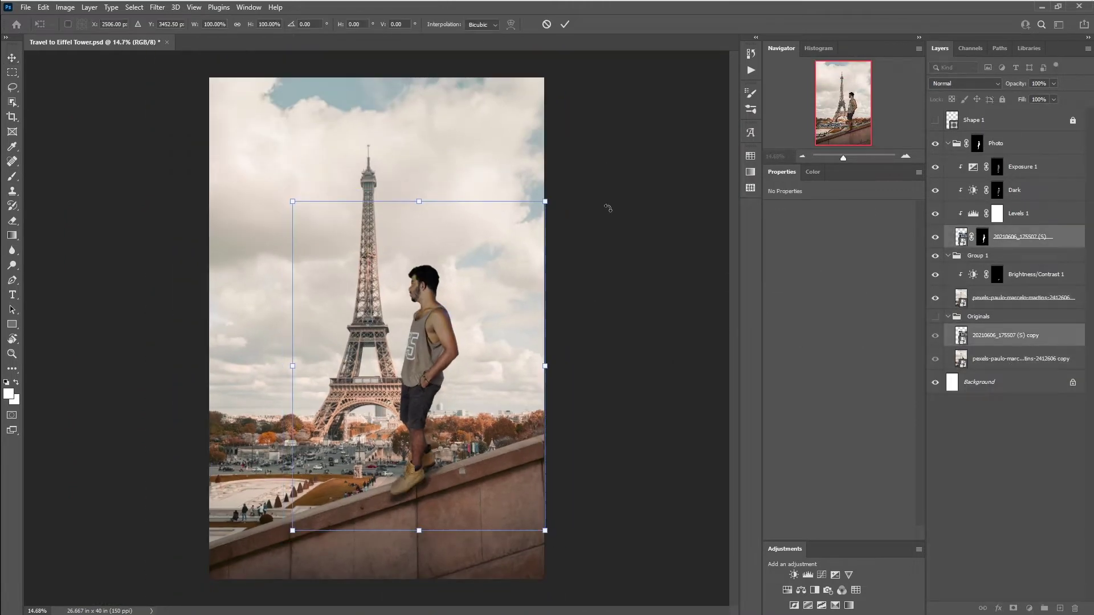
{"action": "type", "text": "250"}
{"action": "key", "text": "Return"}
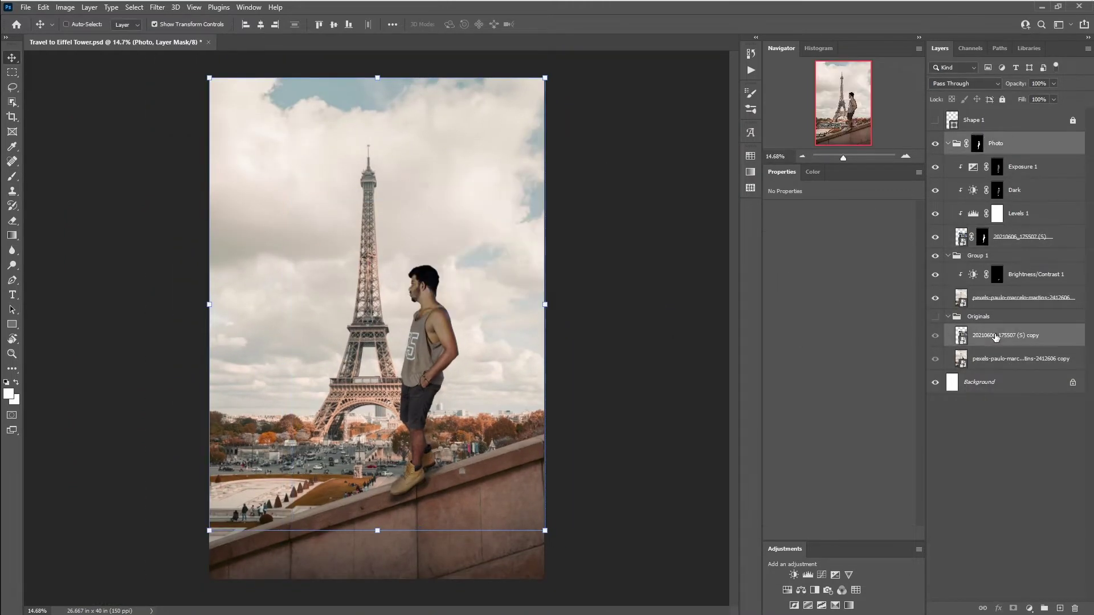
{"action": "key", "text": "ctrl+t"}
{"action": "mouse_move", "coordinate": [292, 201]}
{"action": "left_mouse_down"}
{"action": "mouse_move", "coordinate": [569, 206]}
{"action": "mouse_move", "coordinate": [151, 195]}
{"action": "left_mouse_up"}
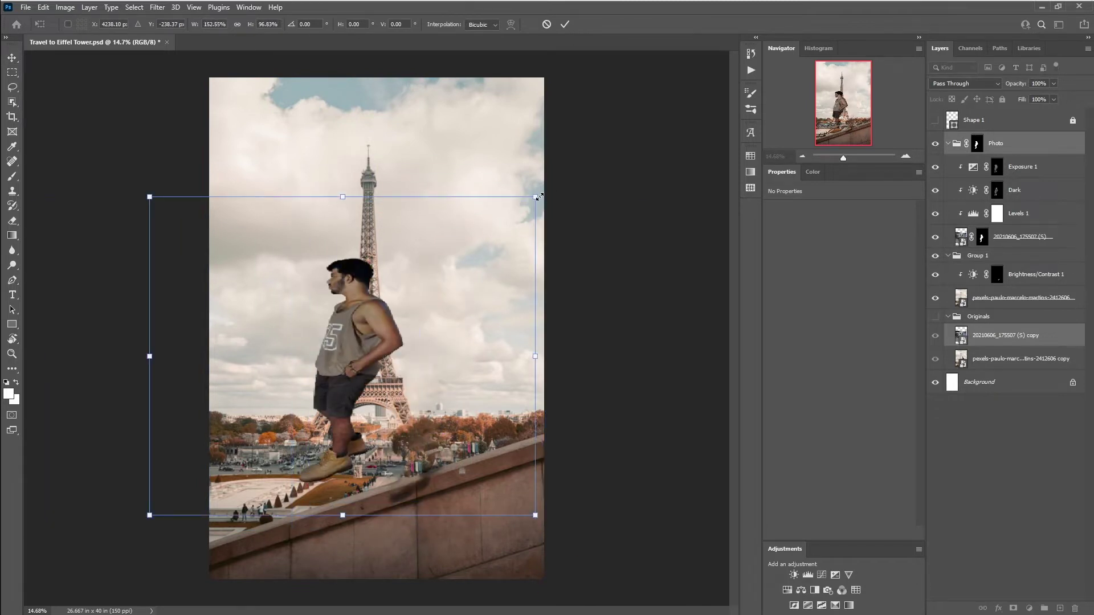
{"action": "key", "text": "Escape"}
{"action": "left_click", "coordinate": [947, 316]}
{"action": "left_click", "coordinate": [962, 233]}
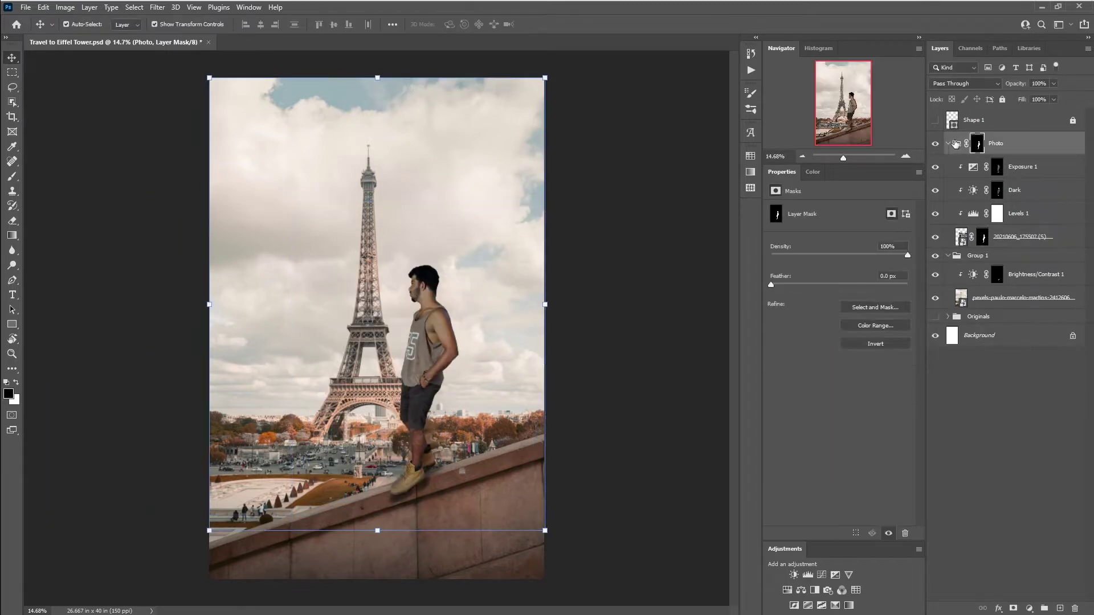
{"action": "left_click", "coordinate": [1020, 297]}
{"action": "key", "text": "ctrl+t"}
{"action": "scroll", "coordinate": [427, 435], "scroll_direction": "up", "scroll_amount": 1}
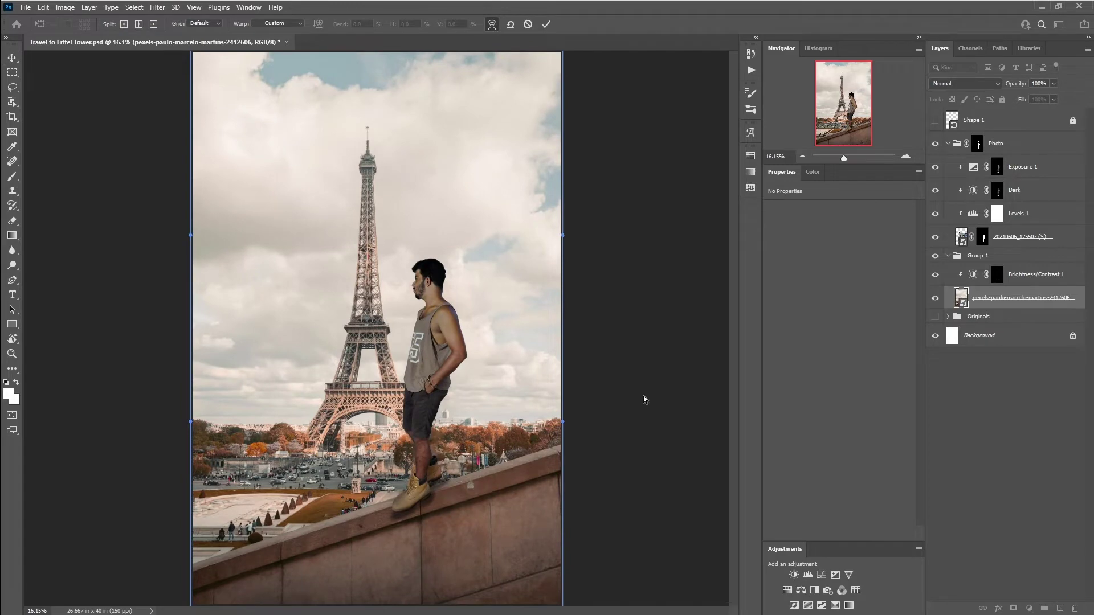
{"action": "scroll", "coordinate": [426, 520], "scroll_direction": "up", "scroll_amount": 5}
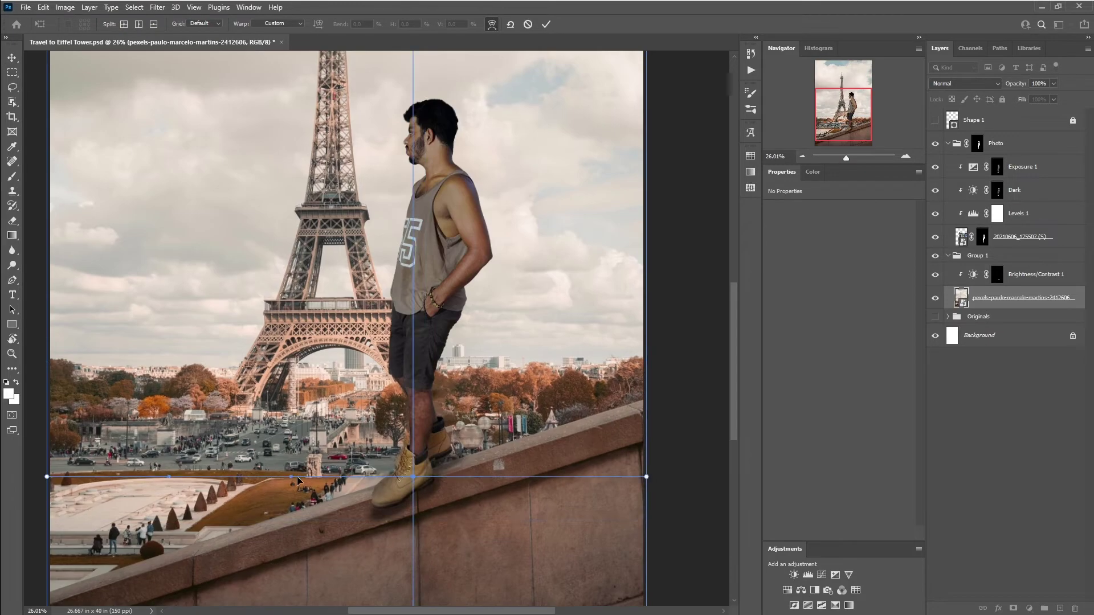
{"action": "left_click", "coordinate": [1020, 236]}
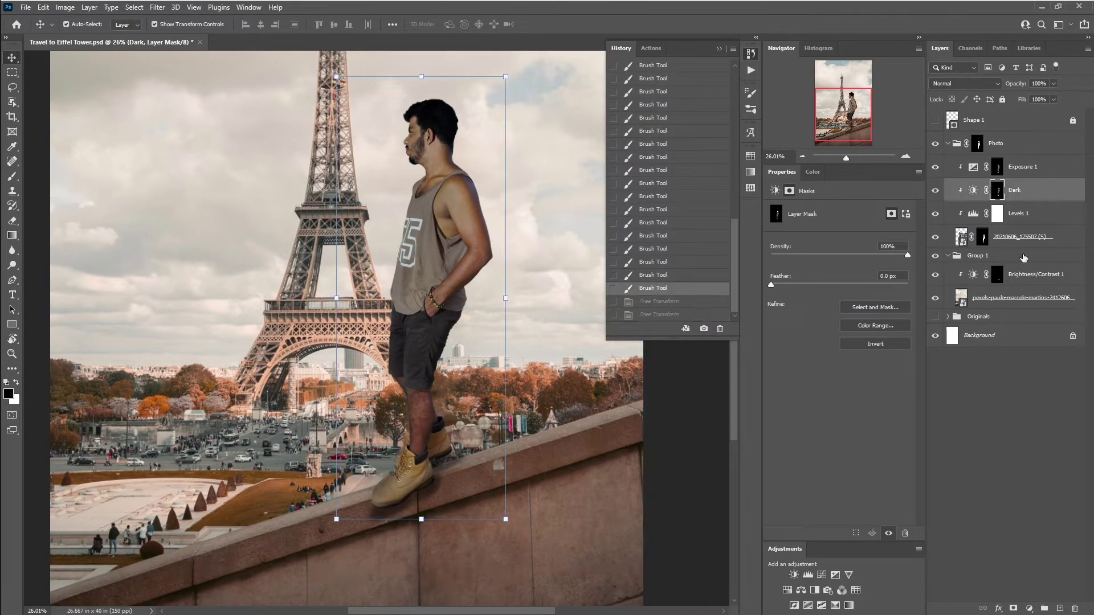
{"action": "key", "text": "ctrl+t"}
{"action": "left_click", "coordinate": [481, 25]}
{"action": "left_click", "coordinate": [484, 25]}
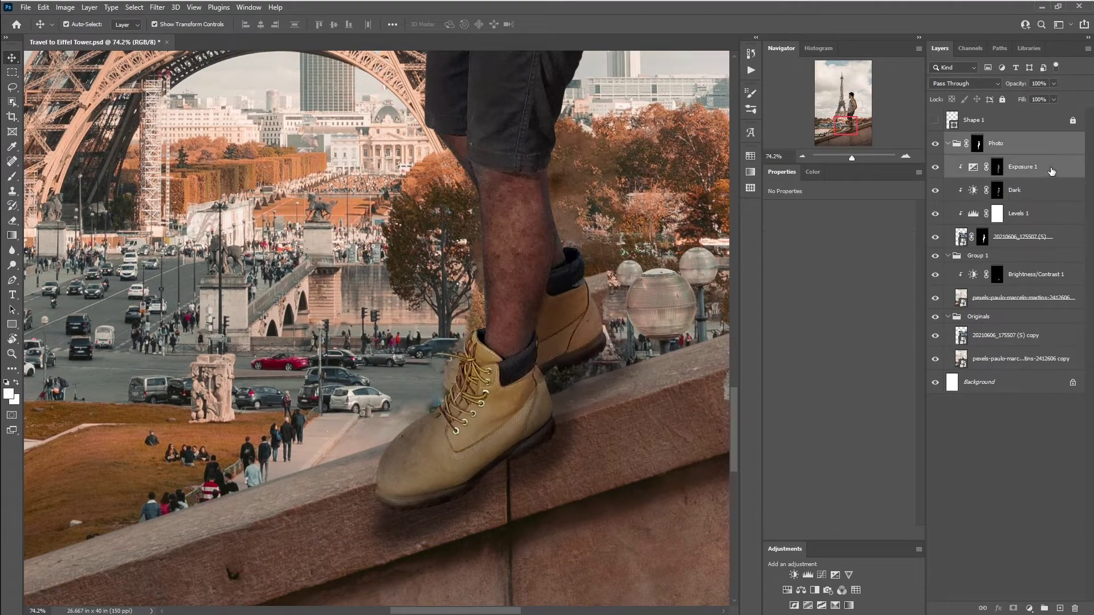
Step: Add a black Solid Color fill layer in the background group
{"action": "scroll", "coordinate": [509, 376], "scroll_direction": "down", "scroll_amount": 5}
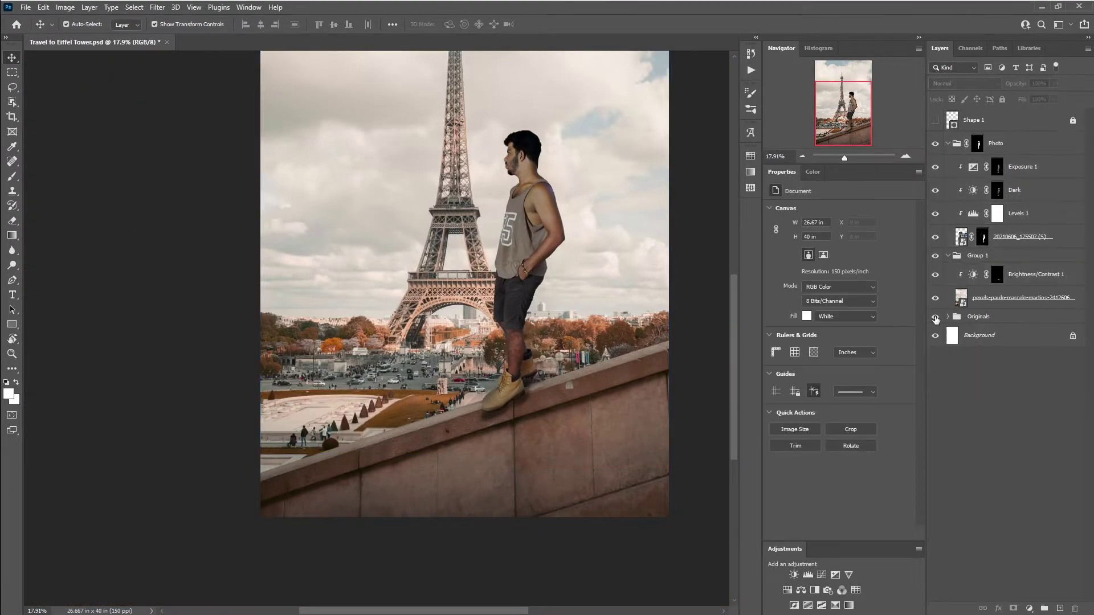
{"action": "scroll", "coordinate": [563, 390], "scroll_direction": "up", "scroll_amount": 10}
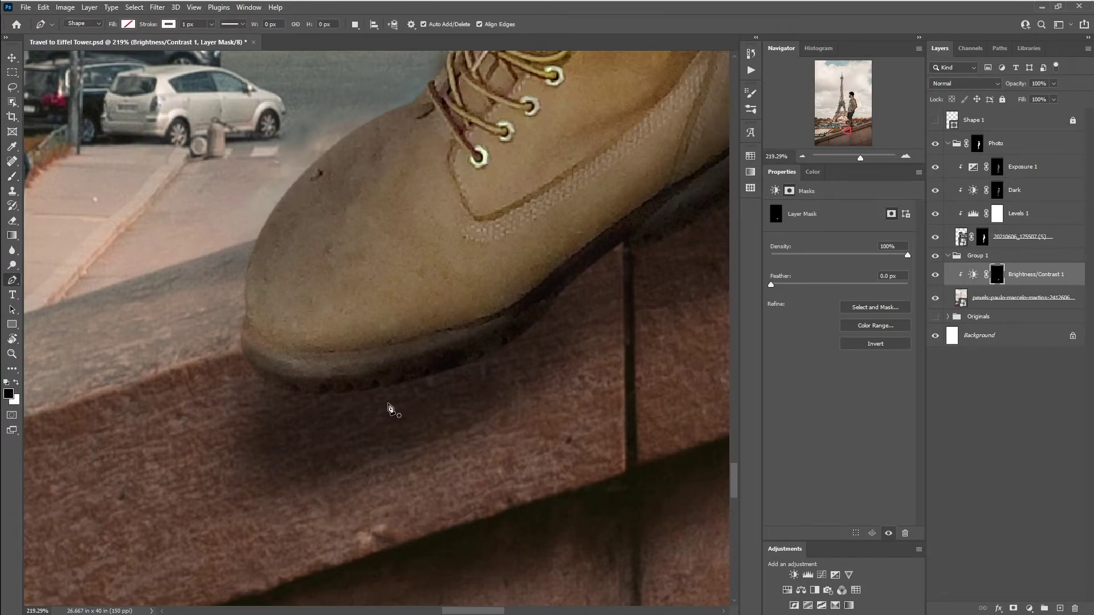
{"action": "scroll", "coordinate": [489, 342], "scroll_direction": "down", "scroll_amount": 3}
{"action": "scroll", "coordinate": [489, 342], "scroll_direction": "down", "scroll_amount": 3}
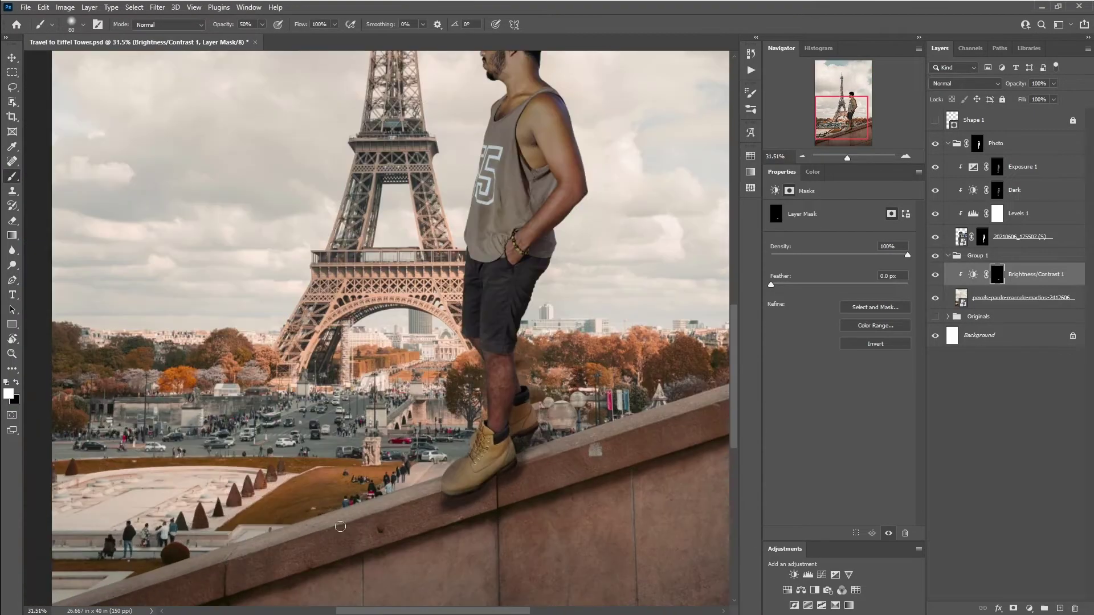
{"action": "scroll", "coordinate": [489, 342], "scroll_direction": "up", "scroll_amount": 3}
{"action": "left_click", "coordinate": [1041, 605]}
{"action": "left_click", "coordinate": [1022, 409]}
{"action": "left_click_drag", "start_coordinate": [706, 297], "coordinate": [681, 313]}
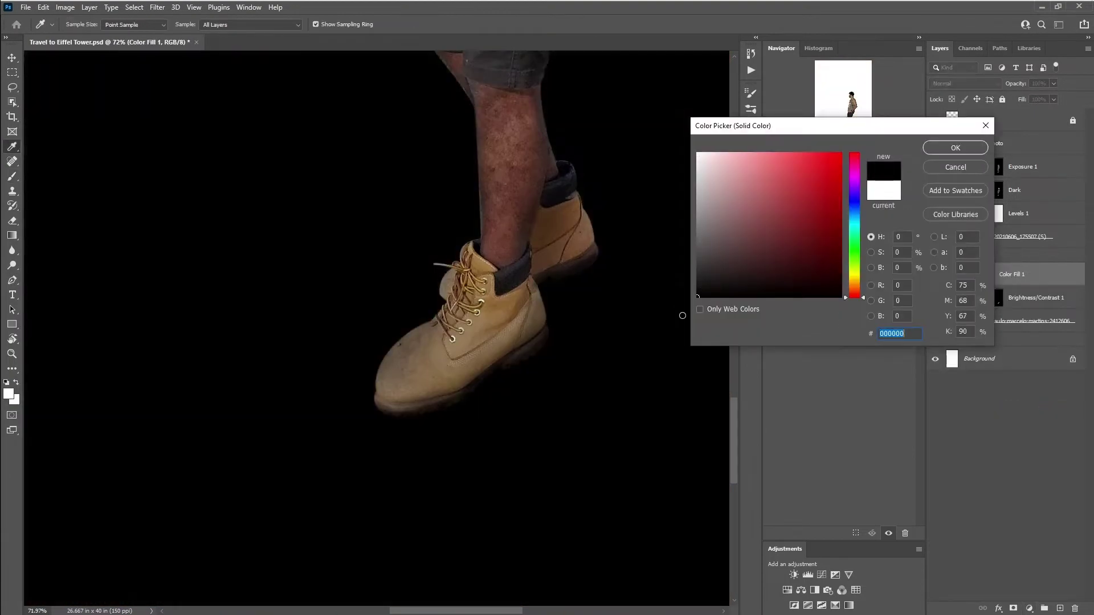
{"action": "left_click", "coordinate": [959, 149]}
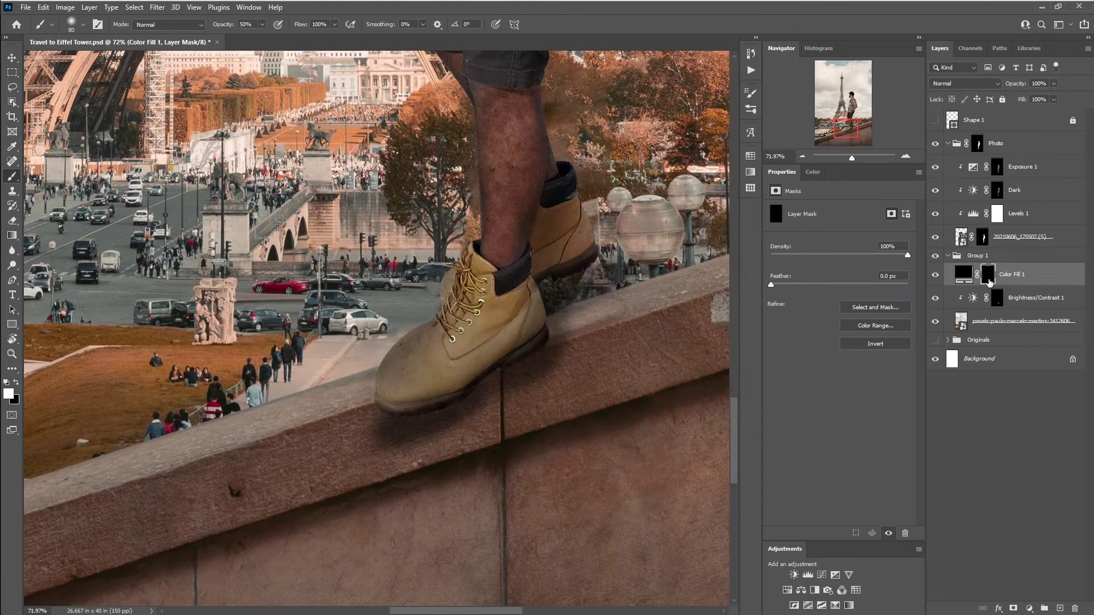
Step: Paint the fill's mask under the boot and set the shadow layer's opacity to 80%
{"action": "scroll", "coordinate": [410, 410], "scroll_direction": "up", "scroll_amount": 3}
{"action": "left_click_drag", "start_coordinate": [410, 410], "coordinate": [415, 420]}
{"action": "scroll", "coordinate": [415, 420], "scroll_direction": "down", "scroll_amount": 2}
{"action": "scroll", "coordinate": [415, 419], "scroll_direction": "up", "scroll_amount": 2}
{"action": "left_click", "coordinate": [963, 274]}
{"action": "left_click_drag", "start_coordinate": [1034, 85], "coordinate": [1023, 86]}
{"action": "double_click", "coordinate": [963, 274]}
{"action": "left_click", "coordinate": [978, 152]}
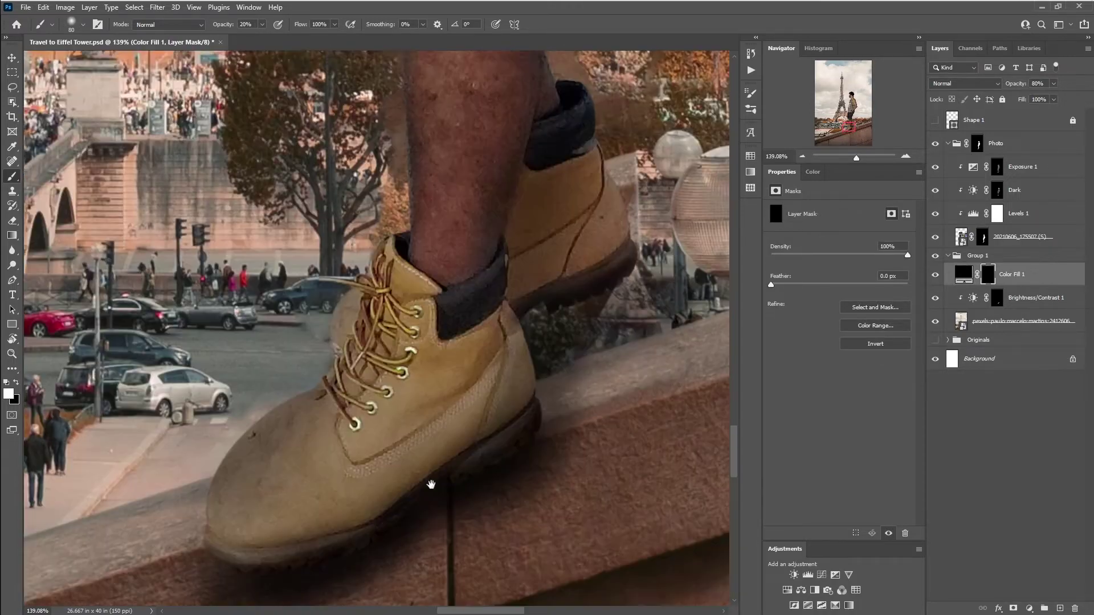
Step: Switch to a harder, smaller brush at 20% opacity and refine the Dark mask behind the heel
{"action": "scroll", "coordinate": [541, 463], "scroll_direction": "up", "scroll_amount": 2}
{"action": "scroll", "coordinate": [542, 463], "scroll_direction": "down", "scroll_amount": 3}
{"action": "scroll", "coordinate": [399, 342], "scroll_direction": "up", "scroll_amount": 4}
{"action": "key", "text": "2"}
{"action": "right_click", "coordinate": [649, 297]}
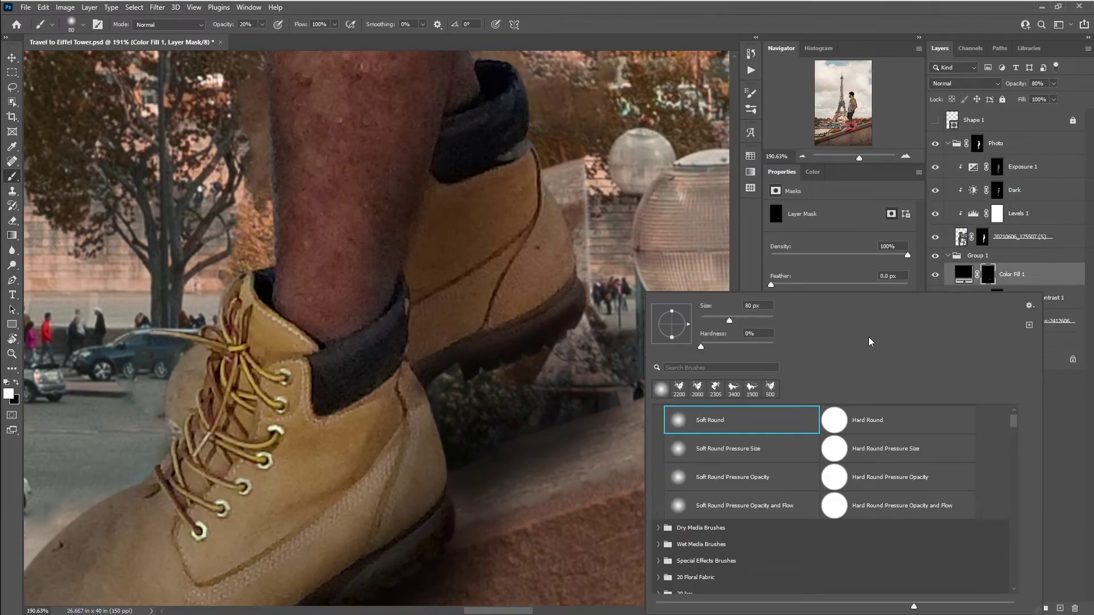
{"action": "double_click", "coordinate": [834, 420]}
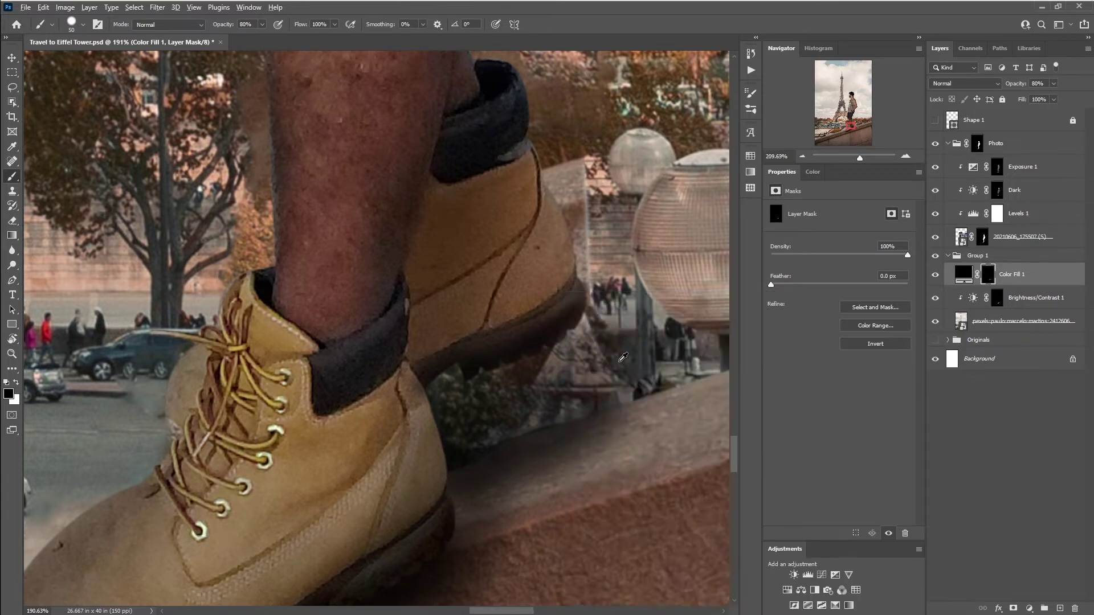
{"action": "scroll", "coordinate": [618, 333], "scroll_direction": "up", "scroll_amount": 4}
{"action": "key", "text": "alt+bracketright"}
{"action": "key", "text": "alt+bracketright"}
{"action": "key", "text": "alt+bracketright"}
{"action": "key", "text": "alt+bracketleft"}
{"action": "mouse_move", "coordinate": [277, 346]}
{"action": "left_mouse_down"}
{"action": "mouse_move", "coordinate": [448, 277]}
{"action": "mouse_move", "coordinate": [254, 288]}
{"action": "left_mouse_up"}
Step: Refine the Brightness/Contrast 1, shadow fill and Exposure 1 masks with a 5% brush
{"action": "key", "text": "alt+bracketleft"}
{"action": "key", "text": "alt+bracketleft"}
{"action": "key", "text": "alt+bracketleft"}
{"action": "key", "text": "bracketleft"}
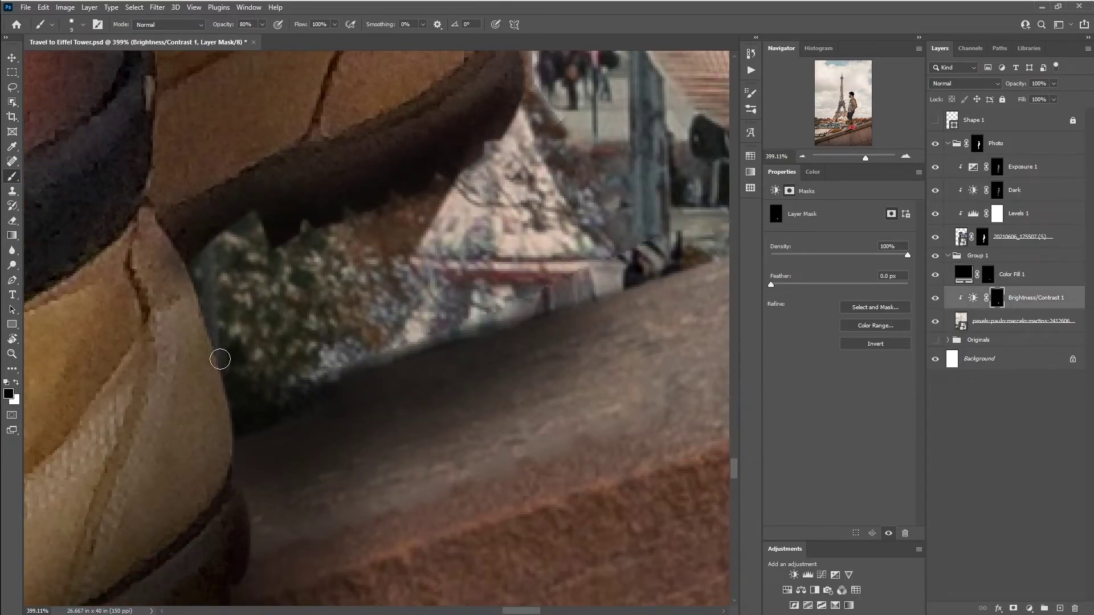
{"action": "scroll", "coordinate": [297, 231], "scroll_direction": "down", "scroll_amount": 2}
{"action": "scroll", "coordinate": [342, 313], "scroll_direction": "down", "scroll_amount": 4}
{"action": "key", "text": "alt+bracketright"}
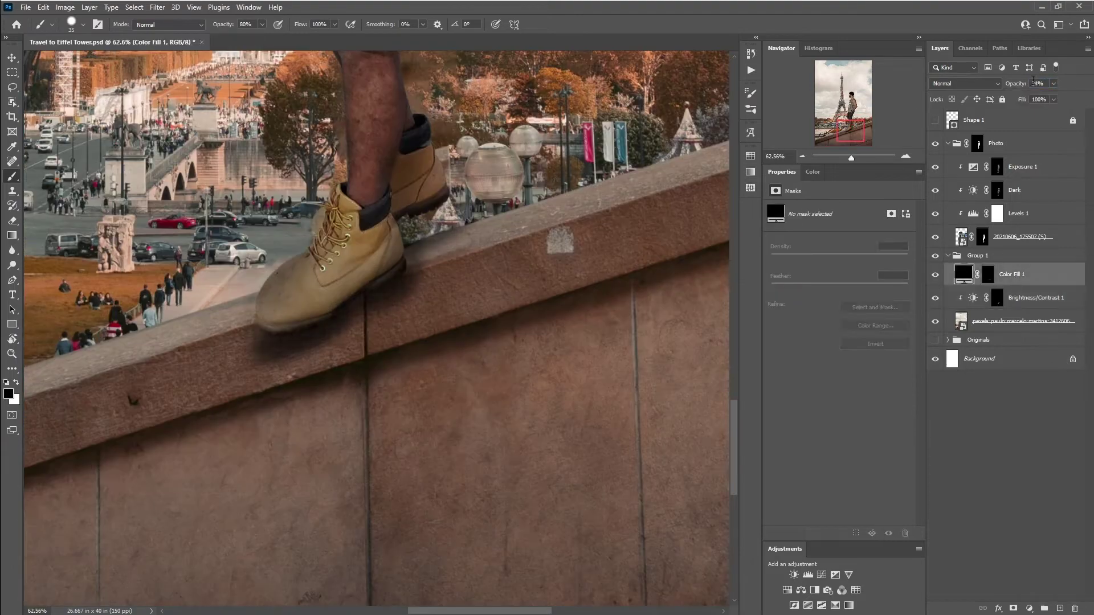
{"action": "key", "text": "alt+bracketright"}
{"action": "key", "text": "alt+bracketright"}
{"action": "key", "text": "alt+bracketright"}
{"action": "scroll", "coordinate": [411, 396], "scroll_direction": "up", "scroll_amount": 5}
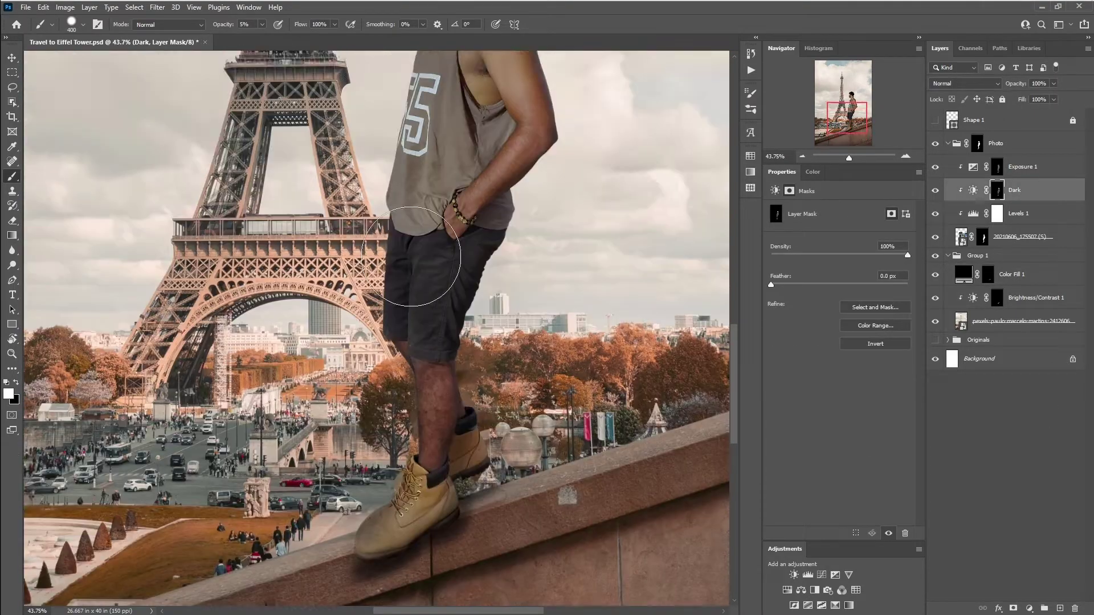
{"action": "left_click", "coordinate": [997, 167]}
{"action": "scroll", "coordinate": [410, 433], "scroll_direction": "down", "scroll_amount": 2}
{"action": "scroll", "coordinate": [405, 541], "scroll_direction": "up", "scroll_amount": 5}
{"action": "scroll", "coordinate": [393, 456], "scroll_direction": "down", "scroll_amount": 4}
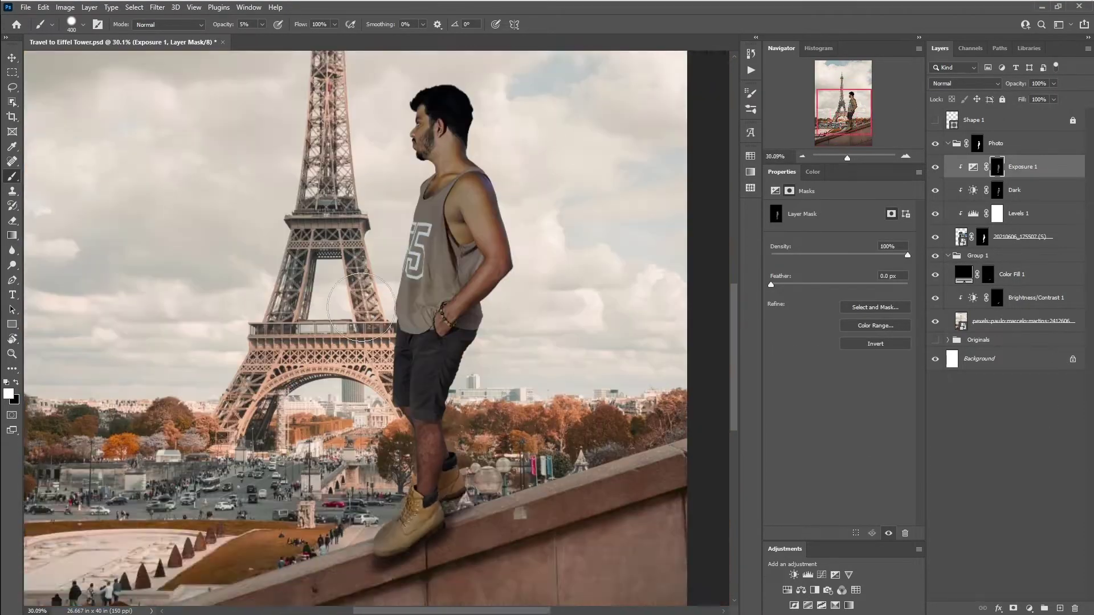
Step: Tweak Exposure 2's offset, set background Levels 2 midtones to 0.96, and add a shadow-deepening Curves
{"action": "scroll", "coordinate": [384, 433], "scroll_direction": "down", "scroll_amount": 2}
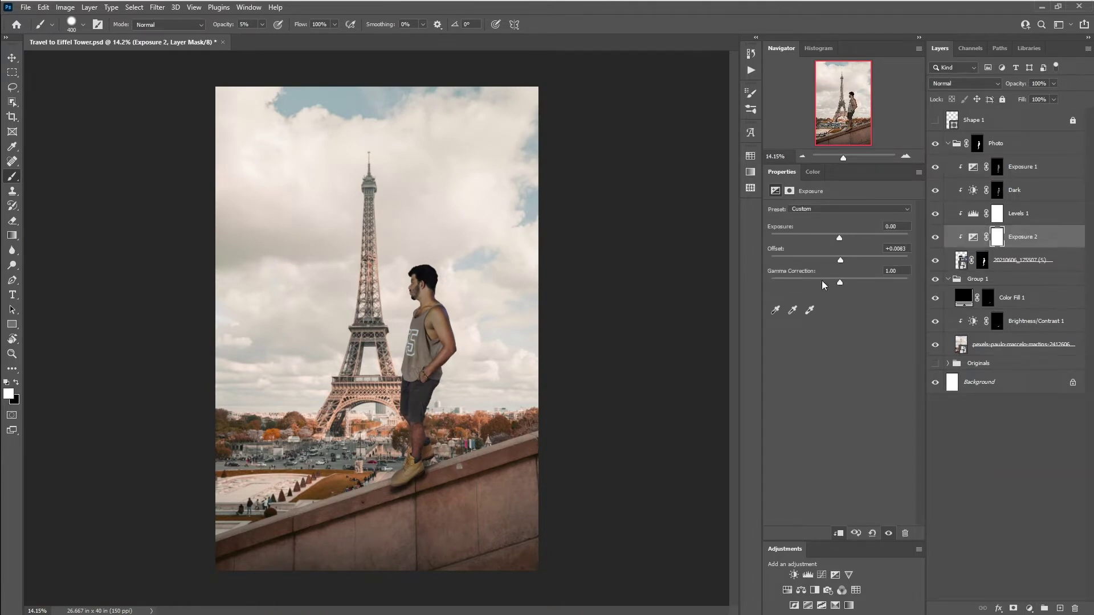
{"action": "left_click", "coordinate": [776, 309]}
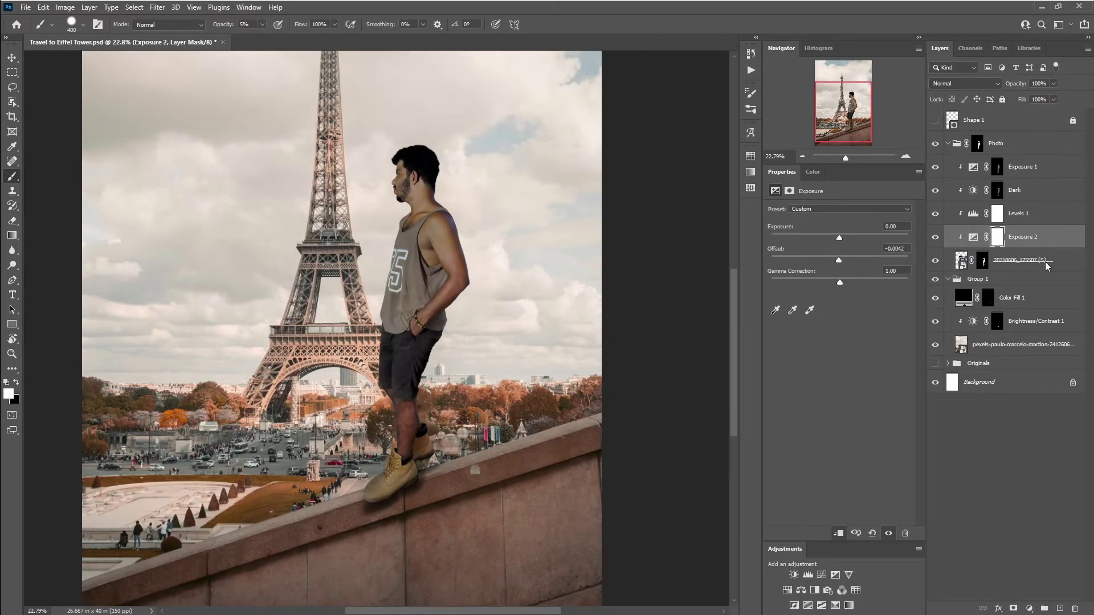
{"action": "left_click", "coordinate": [1045, 261]}
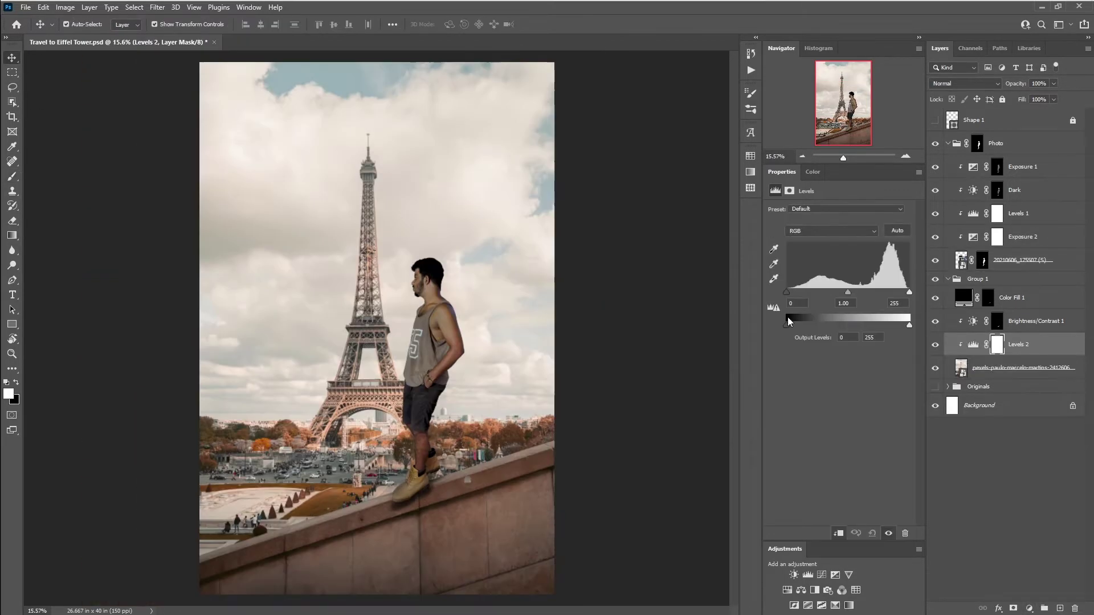
{"action": "left_click_drag", "start_coordinate": [848, 293], "coordinate": [819, 328]}
{"action": "left_click", "coordinate": [1029, 608]}
{"action": "left_click", "coordinate": [968, 484]}
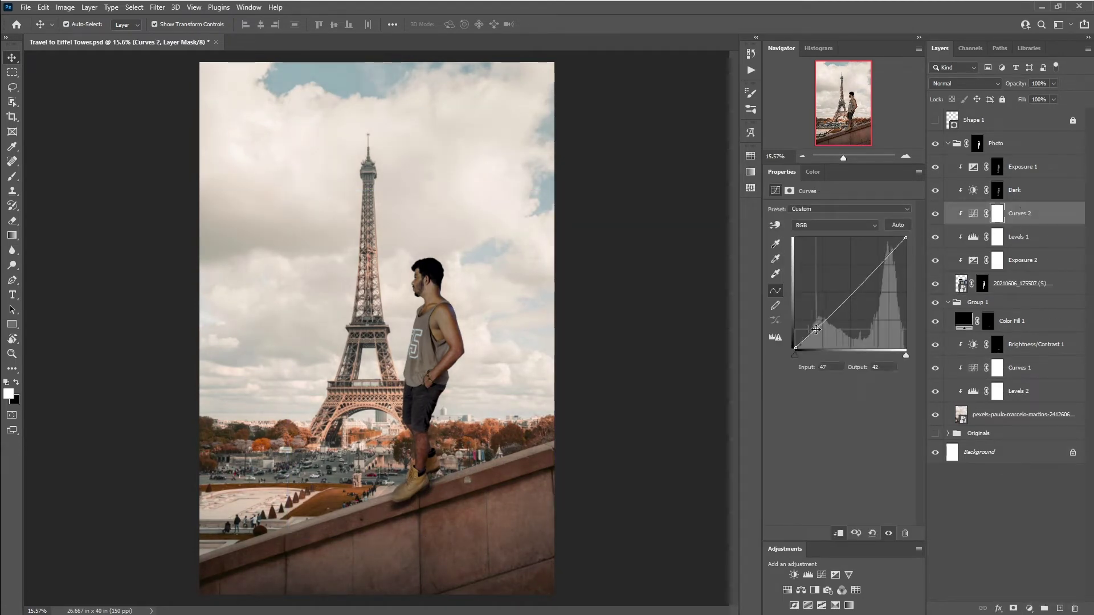
{"action": "left_click", "coordinate": [1019, 283]}
Step: Add a clipped warm orange fill with inverted mask, paint it on the skin, lower its opacity
{"action": "left_click", "coordinate": [1028, 608]}
{"action": "left_click", "coordinate": [786, 182]}
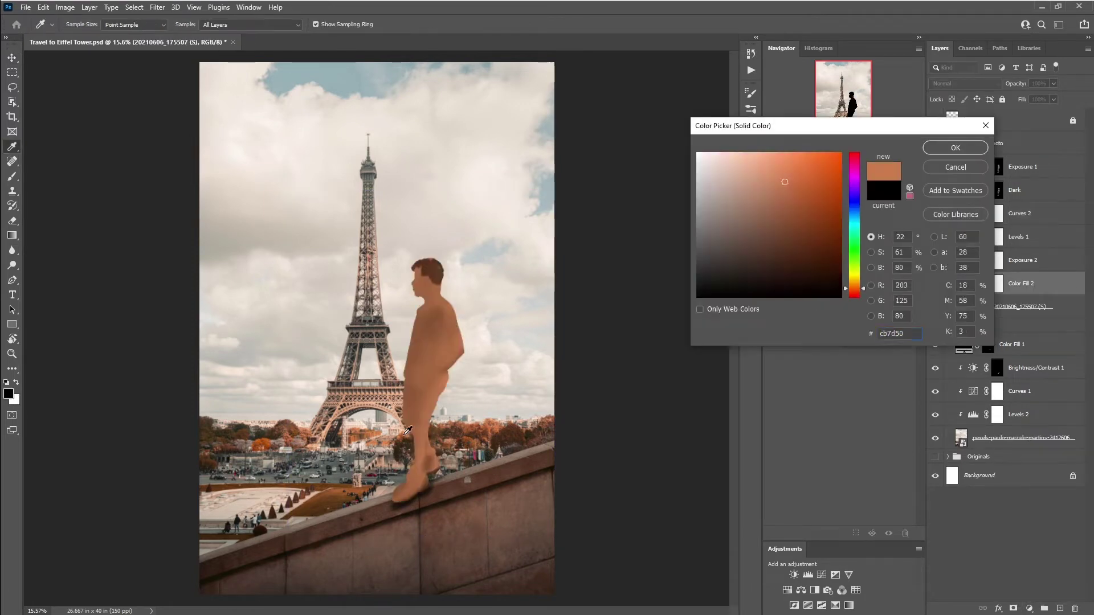
{"action": "left_click", "coordinate": [957, 147]}
{"action": "left_click", "coordinate": [997, 283]}
{"action": "key", "text": "ctrl+i"}
{"action": "key", "text": "b"}
{"action": "key", "text": "x"}
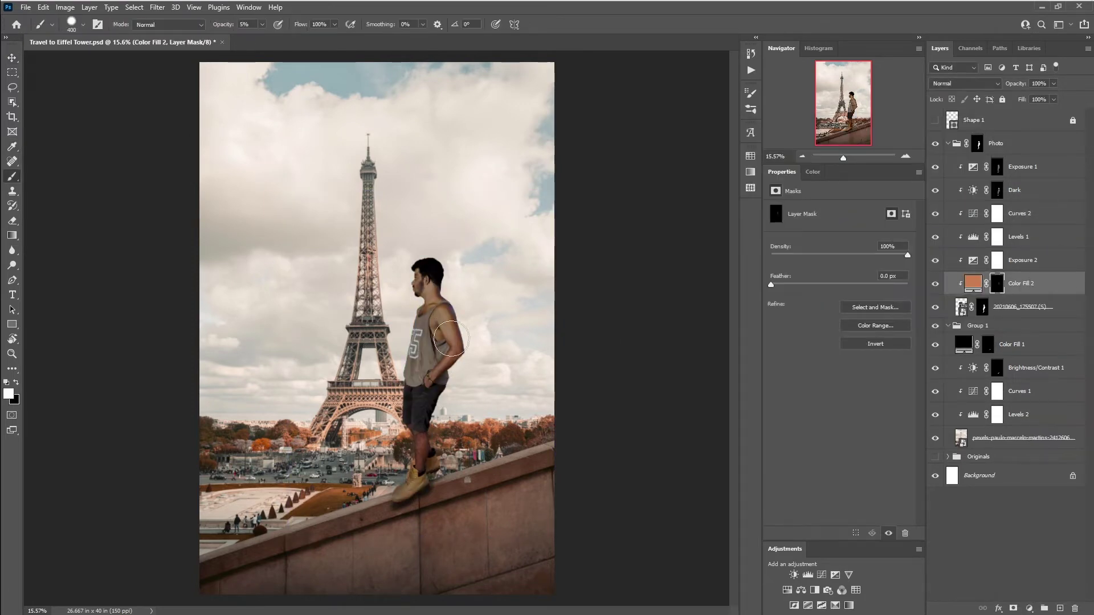
{"action": "scroll", "coordinate": [400, 531], "scroll_direction": "up", "scroll_amount": 3}
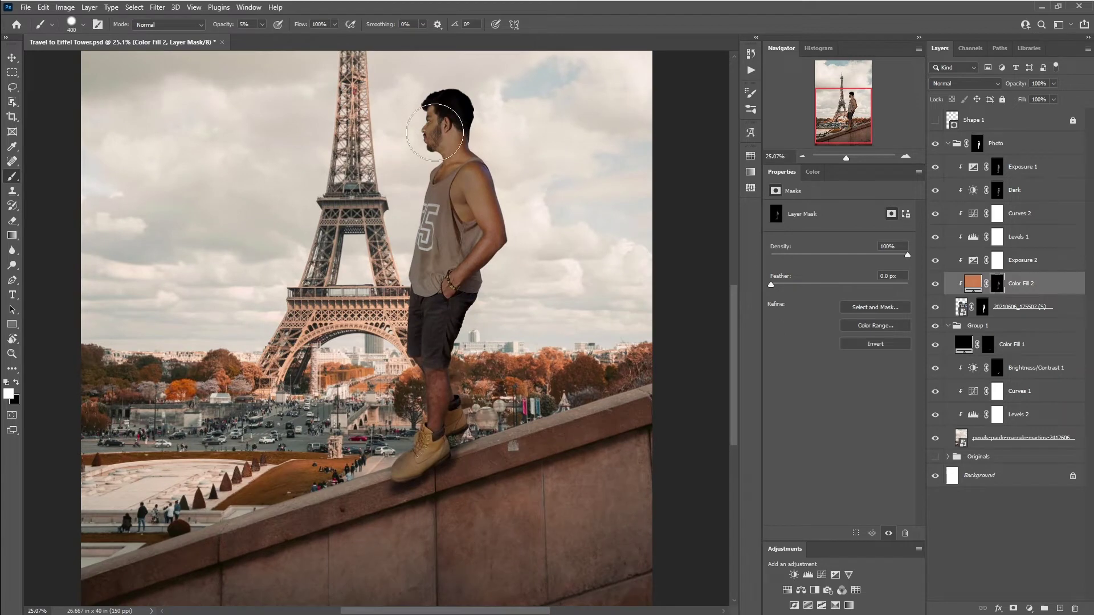
{"action": "scroll", "coordinate": [413, 427], "scroll_direction": "down", "scroll_amount": 3}
{"action": "left_click", "coordinate": [972, 283]}
{"action": "left_click", "coordinate": [1054, 99]}
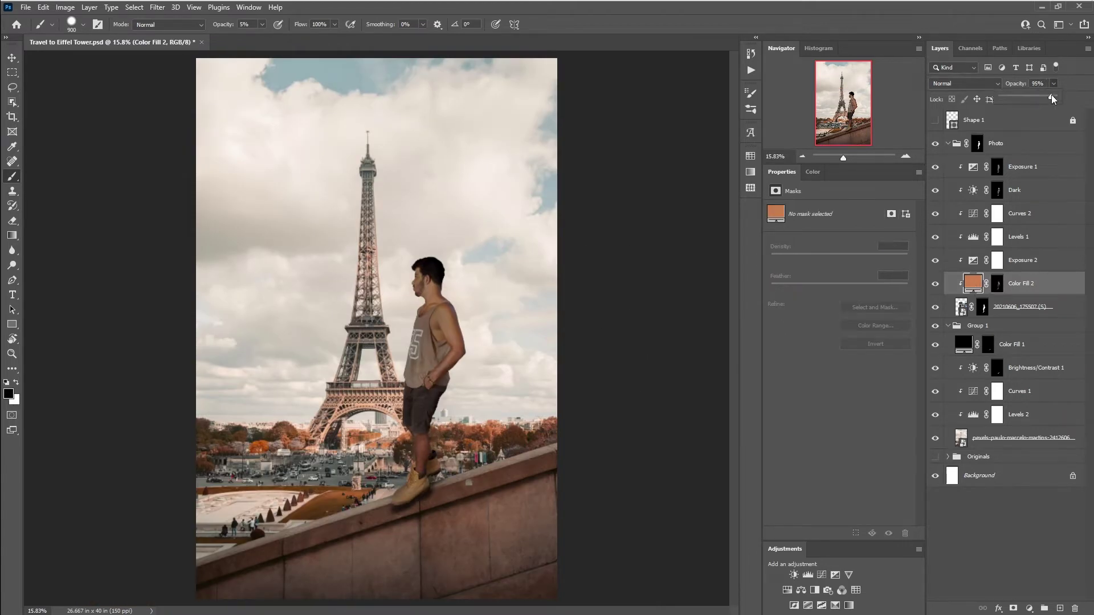
Step: Apply Add Noise at 6% to the man's photo layer
{"action": "left_click", "coordinate": [1020, 307]}
{"action": "scroll", "coordinate": [422, 319], "scroll_direction": "up", "scroll_amount": 5}
{"action": "left_click", "coordinate": [157, 7]}
{"action": "left_click", "coordinate": [317, 180]}
{"action": "left_click_drag", "start_coordinate": [468, 286], "coordinate": [516, 286]}
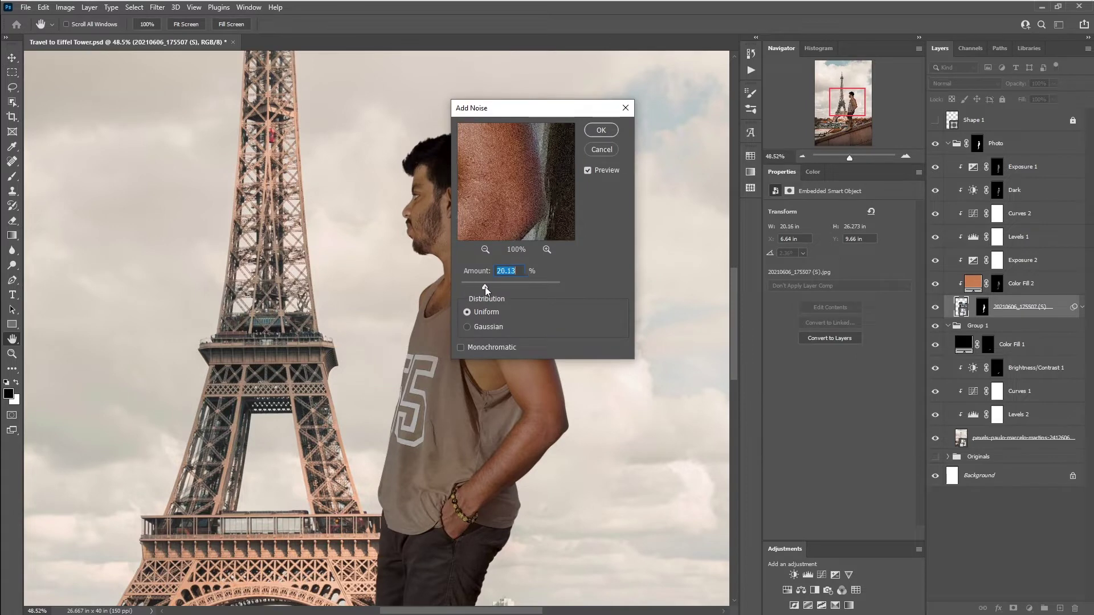
{"action": "left_click", "coordinate": [470, 282]}
{"action": "type", "text": "6"}
{"action": "key", "text": "Return"}
{"action": "key", "text": "v"}
Step: Lighten the Dark mask's darkening around the boots, viewing the whole image
{"action": "key", "text": "ctrl+0"}
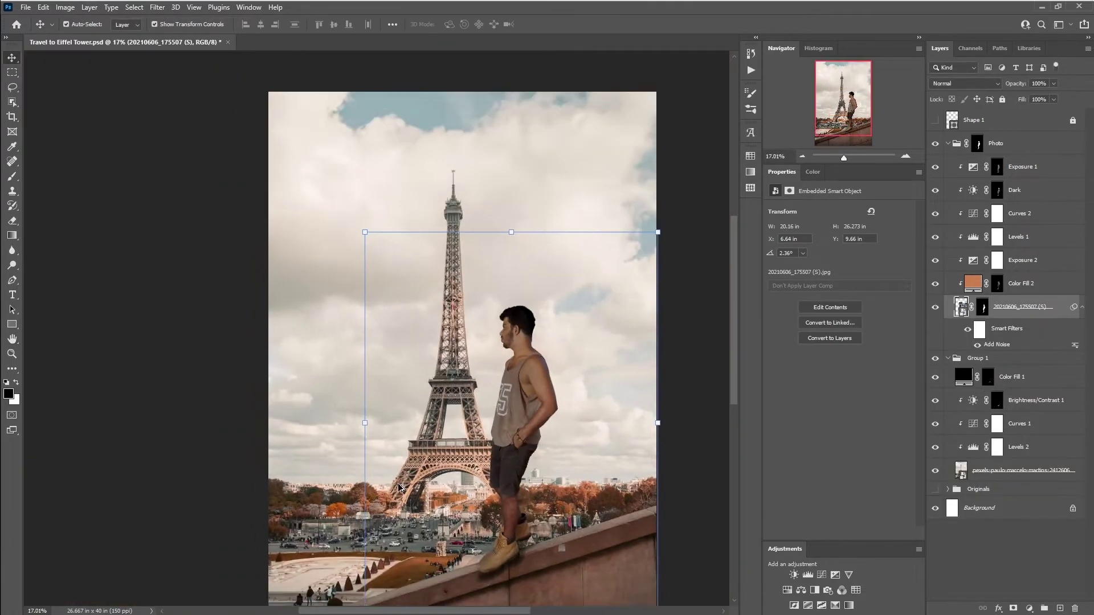
{"action": "scroll", "coordinate": [558, 409], "scroll_direction": "up", "scroll_amount": 4}
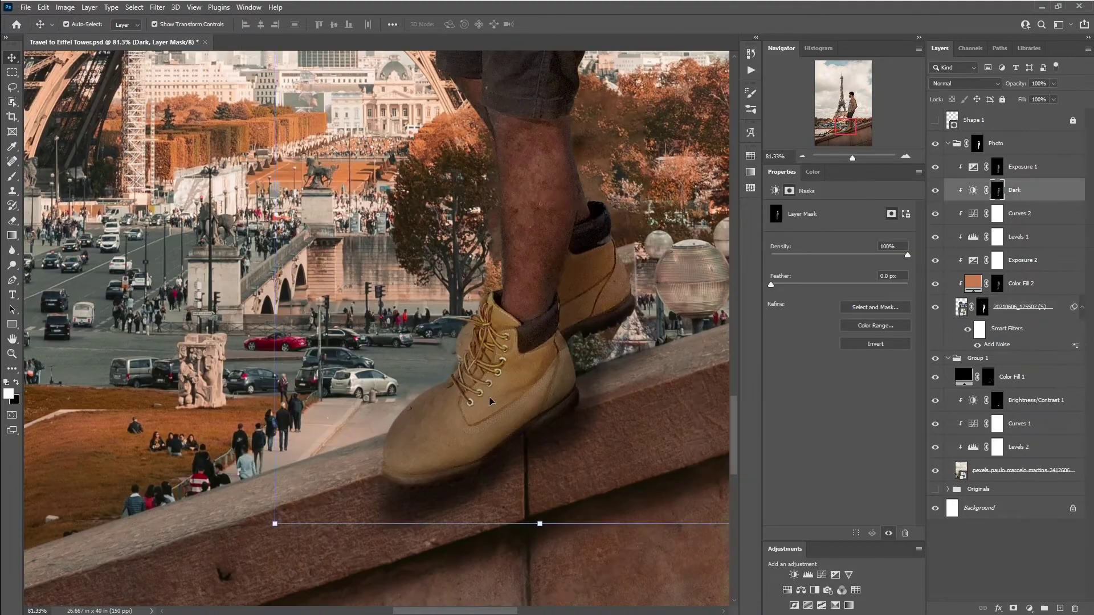
{"action": "key", "text": "b"}
{"action": "left_click_drag", "start_coordinate": [481, 433], "coordinate": [464, 458]}
{"action": "key", "text": "ctrl+0"}
Step: Target the Brightness/Contrast 1 mask and set the brush to 80% opacity at 50 px
{"action": "left_click", "coordinate": [997, 166]}
{"action": "scroll", "coordinate": [427, 336], "scroll_direction": "up", "scroll_amount": 1}
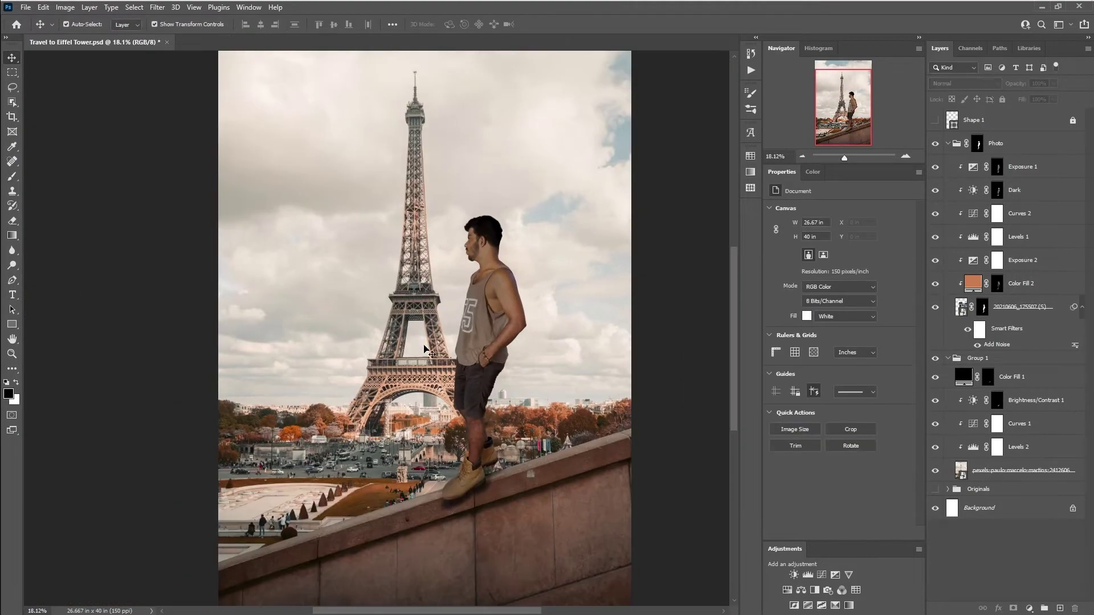
{"action": "scroll", "coordinate": [664, 447], "scroll_direction": "down", "scroll_amount": 1}
{"action": "left_click", "coordinate": [1013, 376]}
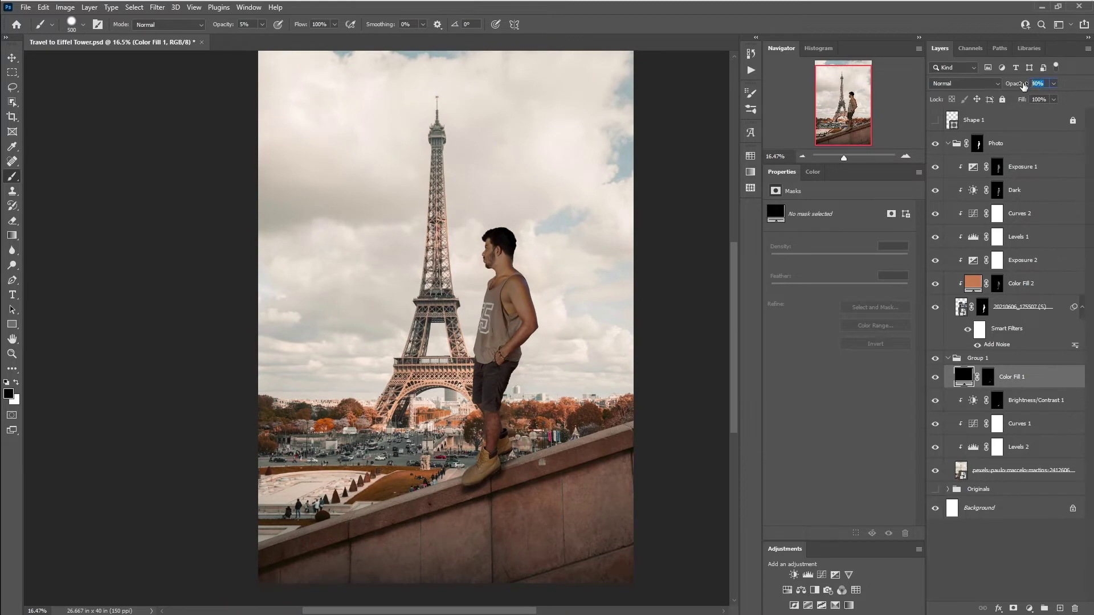
{"action": "scroll", "coordinate": [519, 472], "scroll_direction": "up", "scroll_amount": 10}
{"action": "key", "text": "alt+bracketleft"}
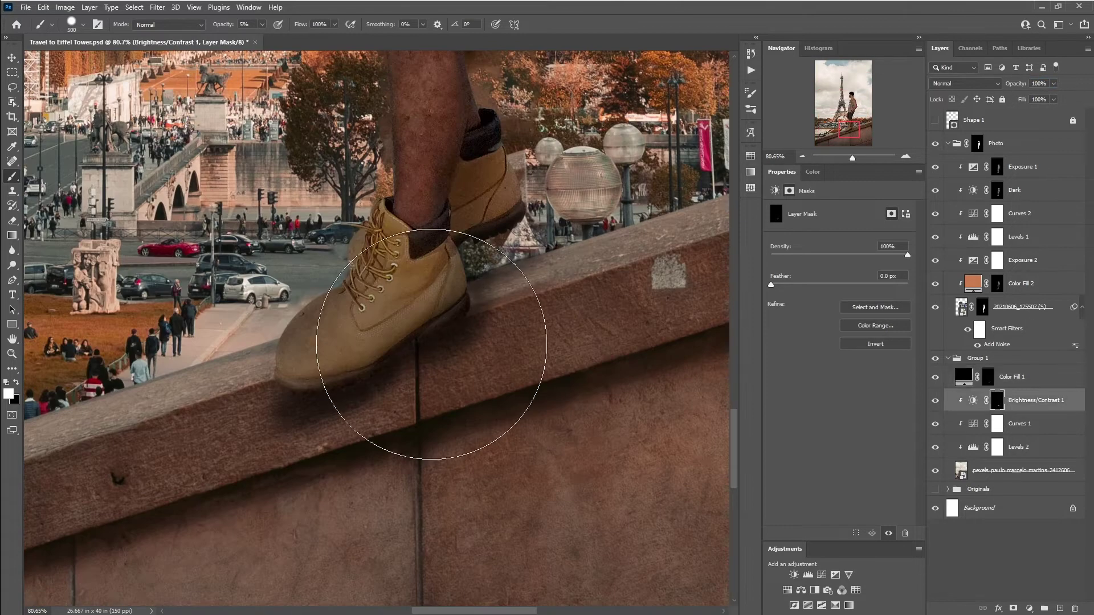
{"action": "key", "text": "8"}
{"action": "right_click", "coordinate": [504, 299]}
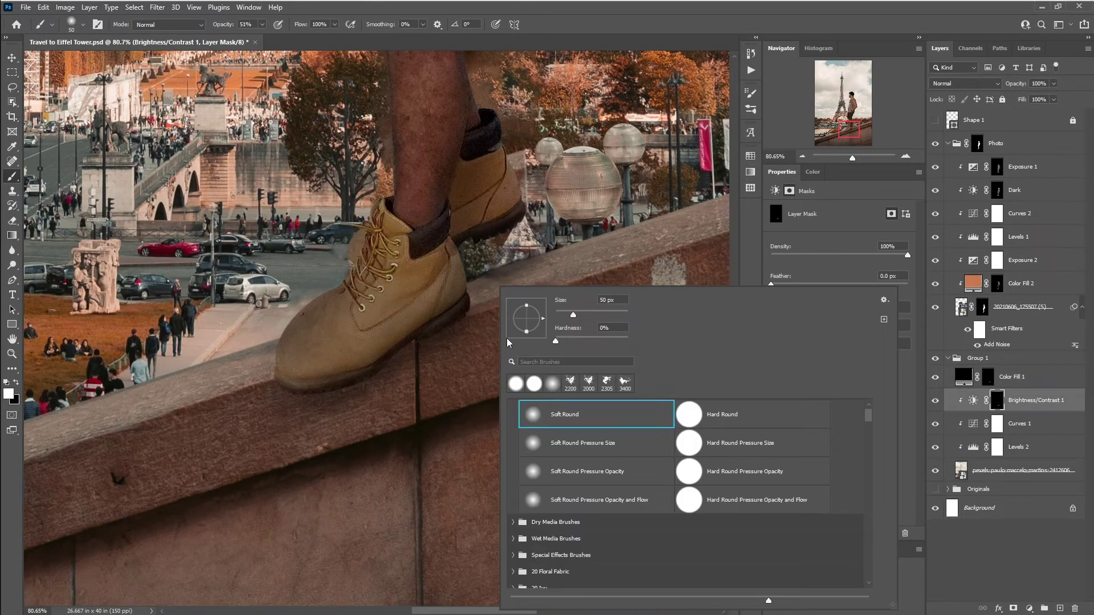
{"action": "key", "text": "Return"}
Step: Move to the Dark and Exposure 1 masks with a 20%, 100 px brush and swapped colours
{"action": "key", "text": "alt+bracketright"}
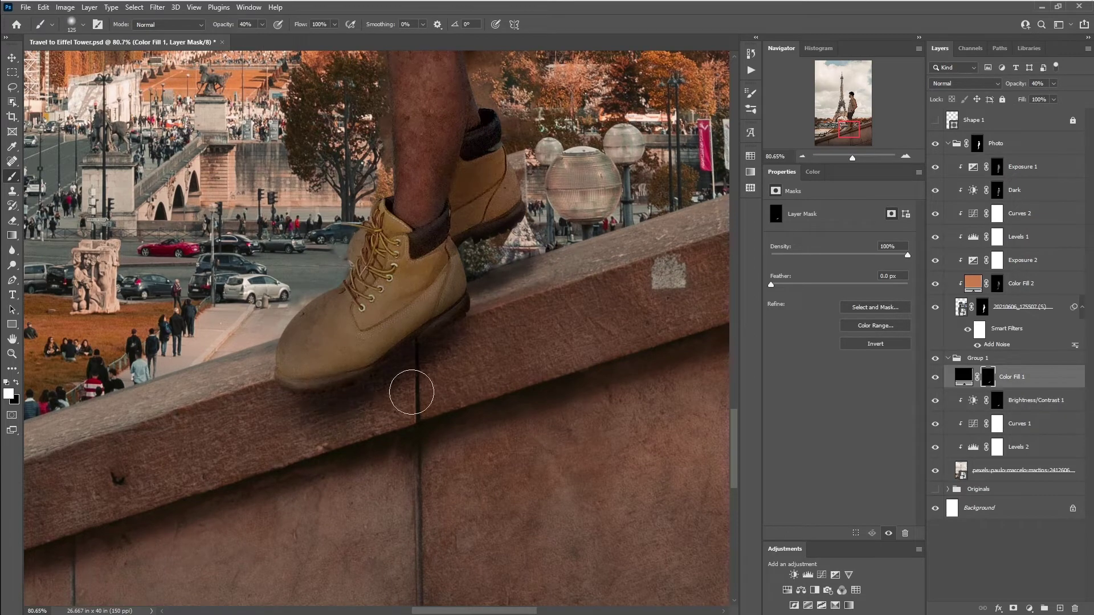
{"action": "key", "text": "alt+bracketleft"}
{"action": "scroll", "coordinate": [410, 354], "scroll_direction": "up", "scroll_amount": 3}
{"action": "scroll", "coordinate": [479, 373], "scroll_direction": "up", "scroll_amount": 3}
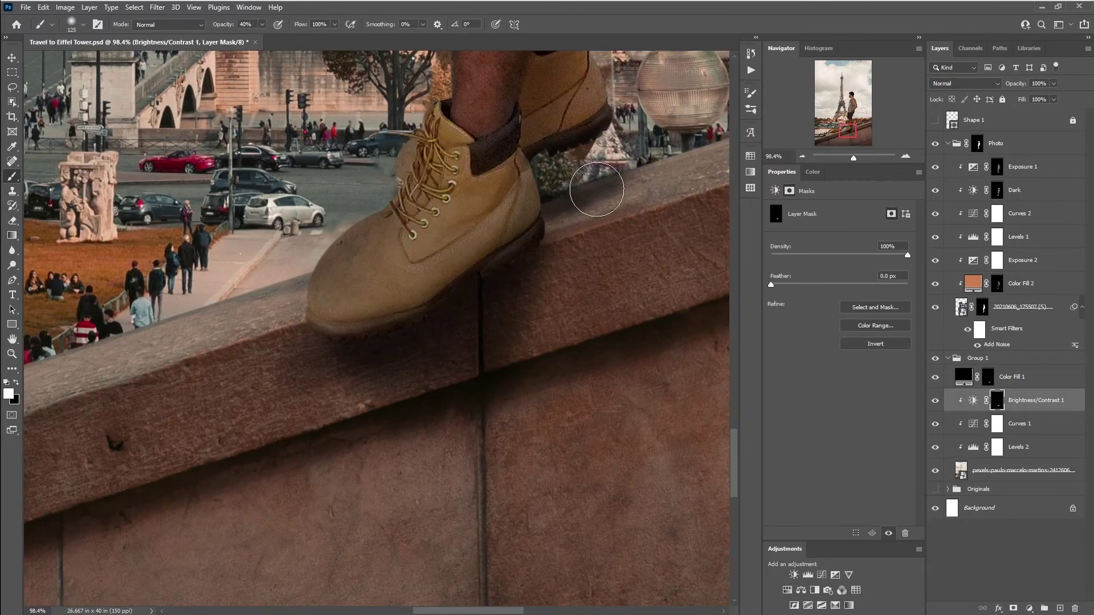
{"action": "scroll", "coordinate": [354, 295], "scroll_direction": "up", "scroll_amount": 2}
{"action": "scroll", "coordinate": [342, 331], "scroll_direction": "up", "scroll_amount": 2}
{"action": "scroll", "coordinate": [317, 366], "scroll_direction": "up", "scroll_amount": 2}
{"action": "key", "text": "alt+bracketright"}
{"action": "key", "text": "alt+bracketright"}
{"action": "key", "text": "alt+bracketright"}
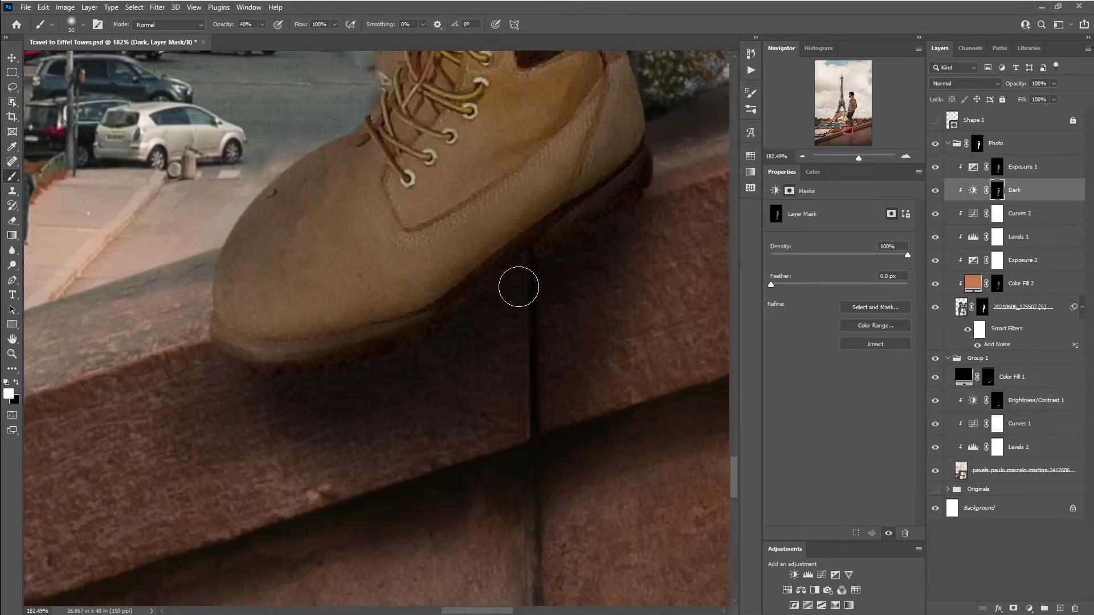
{"action": "scroll", "coordinate": [518, 286], "scroll_direction": "down", "scroll_amount": 9}
{"action": "key", "text": "x"}
{"action": "key", "text": "2"}
{"action": "key", "text": "bracketright"}
{"action": "key", "text": "bracketright"}
{"action": "key", "text": "bracketright"}
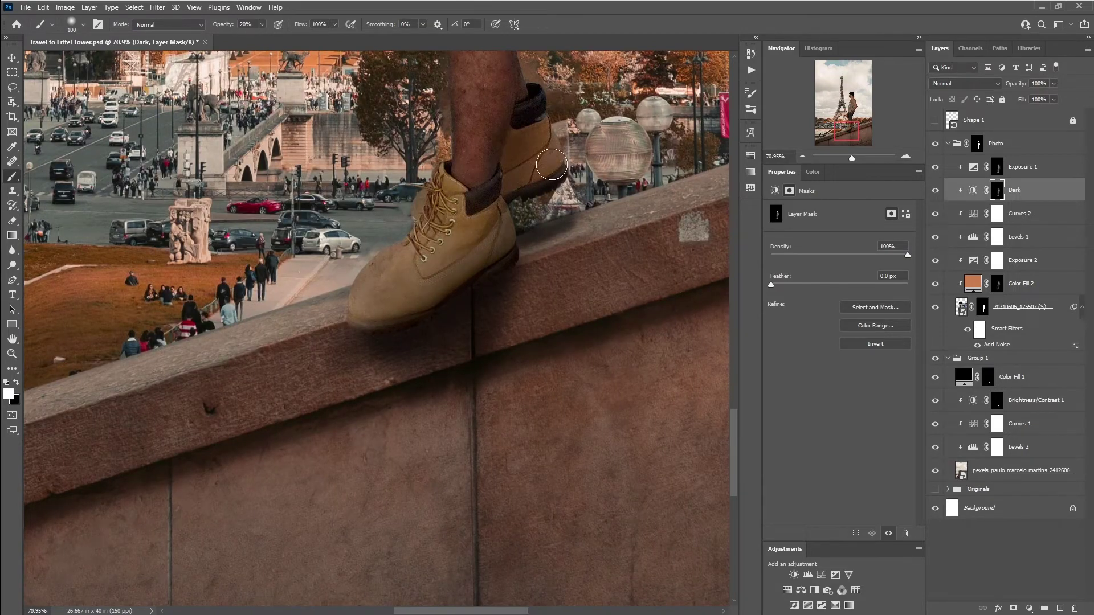
{"action": "key", "text": "alt+bracketright"}
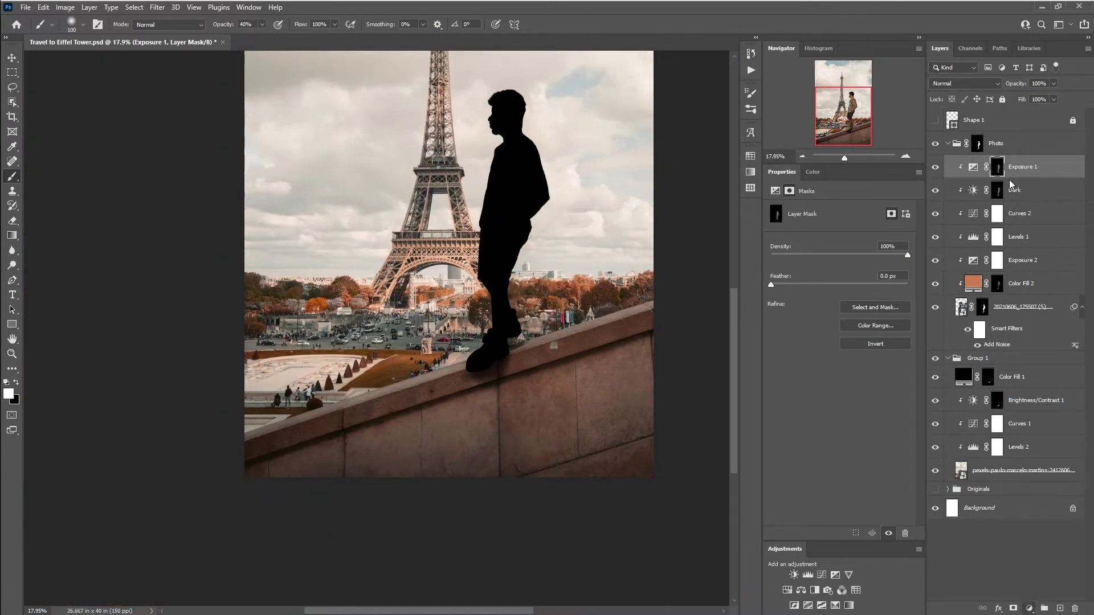
{"action": "scroll", "coordinate": [450, 338], "scroll_direction": "up", "scroll_amount": 5}
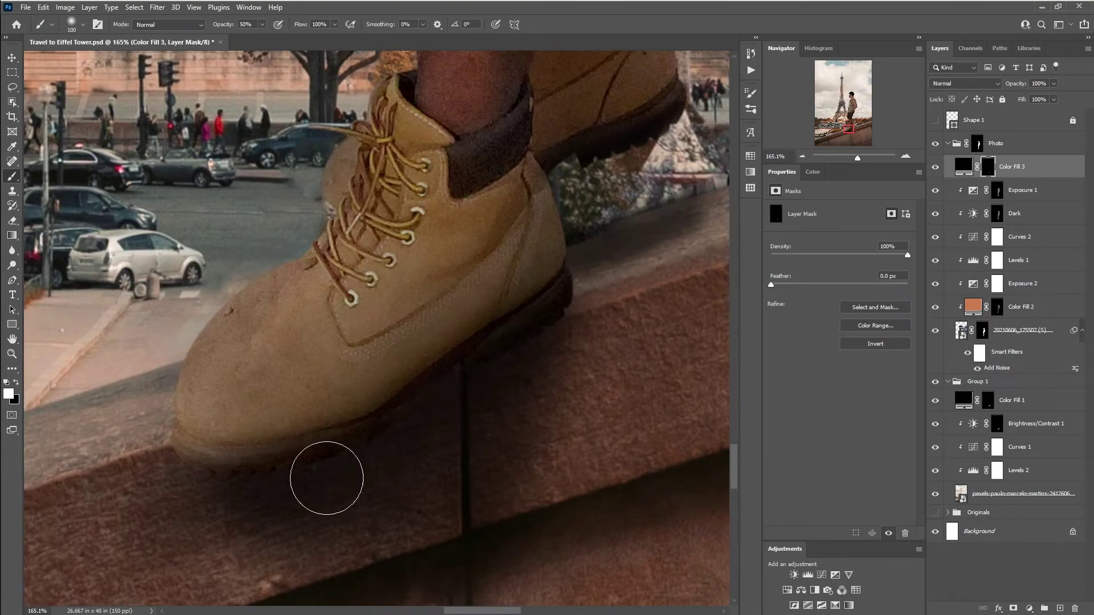
Step: Paint shadow beside the boot, then set the brush to 10% opacity at 150 px
{"action": "left_click_drag", "start_coordinate": [371, 459], "coordinate": [623, 215]}
{"action": "key", "text": "2"}
{"action": "scroll", "coordinate": [488, 355], "scroll_direction": "down", "scroll_amount": 4}
{"action": "scroll", "coordinate": [488, 355], "scroll_direction": "up", "scroll_amount": 6}
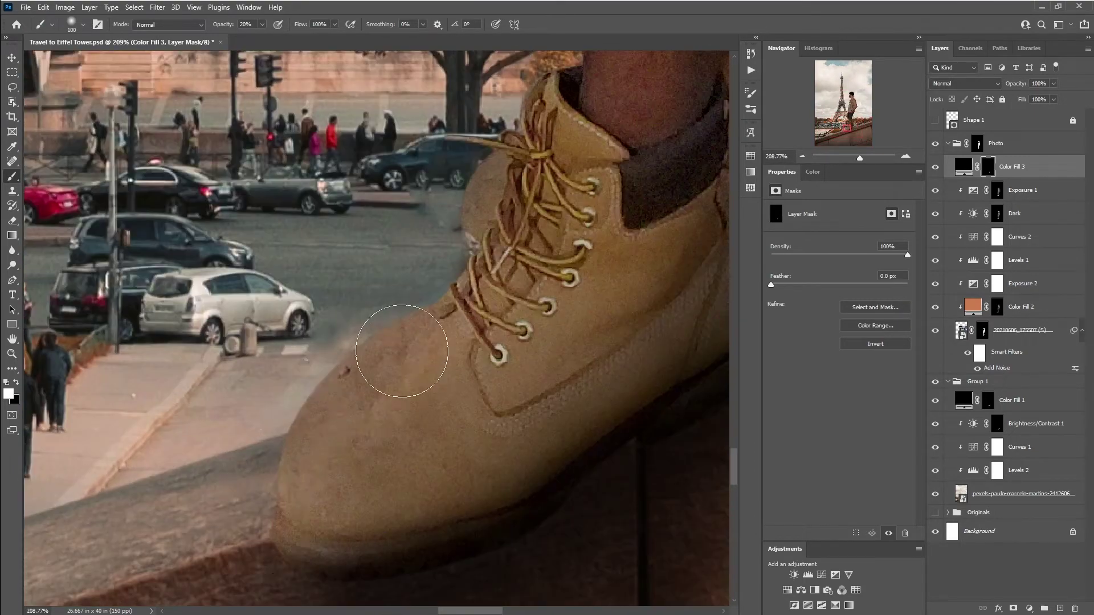
{"action": "scroll", "coordinate": [268, 525], "scroll_direction": "down", "scroll_amount": 3}
{"action": "scroll", "coordinate": [360, 420], "scroll_direction": "up", "scroll_amount": 1}
{"action": "key", "text": "0"}
{"action": "key", "text": "5"}
{"action": "key", "text": "1"}
{"action": "key", "text": "bracketright"}
{"action": "key", "text": "bracketright"}
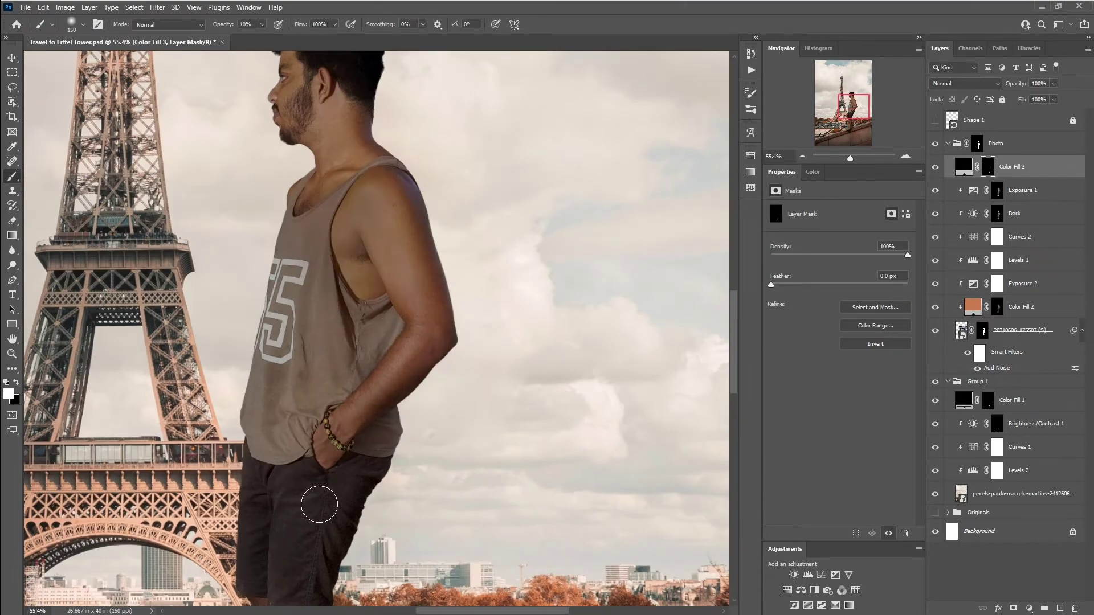
Step: Zoom and pan up the man's body to bring his head into view
{"action": "scroll", "coordinate": [510, 305], "scroll_direction": "up", "scroll_amount": 3}
{"action": "scroll", "coordinate": [507, 373], "scroll_direction": "down", "scroll_amount": 2}
{"action": "scroll", "coordinate": [577, 327], "scroll_direction": "up", "scroll_amount": 4}
{"action": "scroll", "coordinate": [577, 327], "scroll_direction": "down", "scroll_amount": 4}
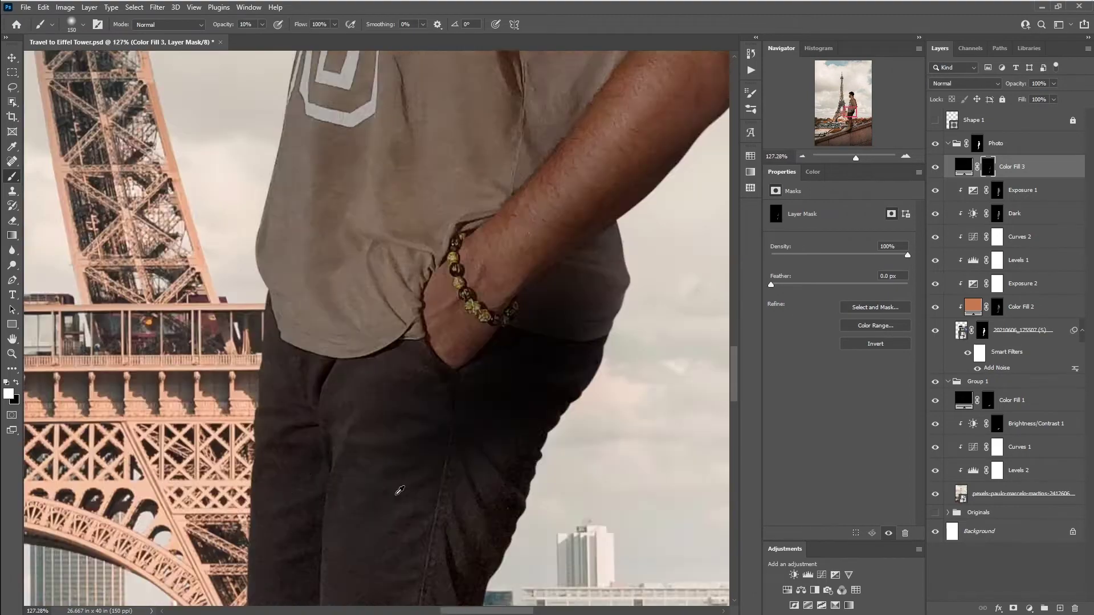
{"action": "scroll", "coordinate": [527, 305], "scroll_direction": "down", "scroll_amount": 2}
{"action": "scroll", "coordinate": [508, 394], "scroll_direction": "up", "scroll_amount": 1}
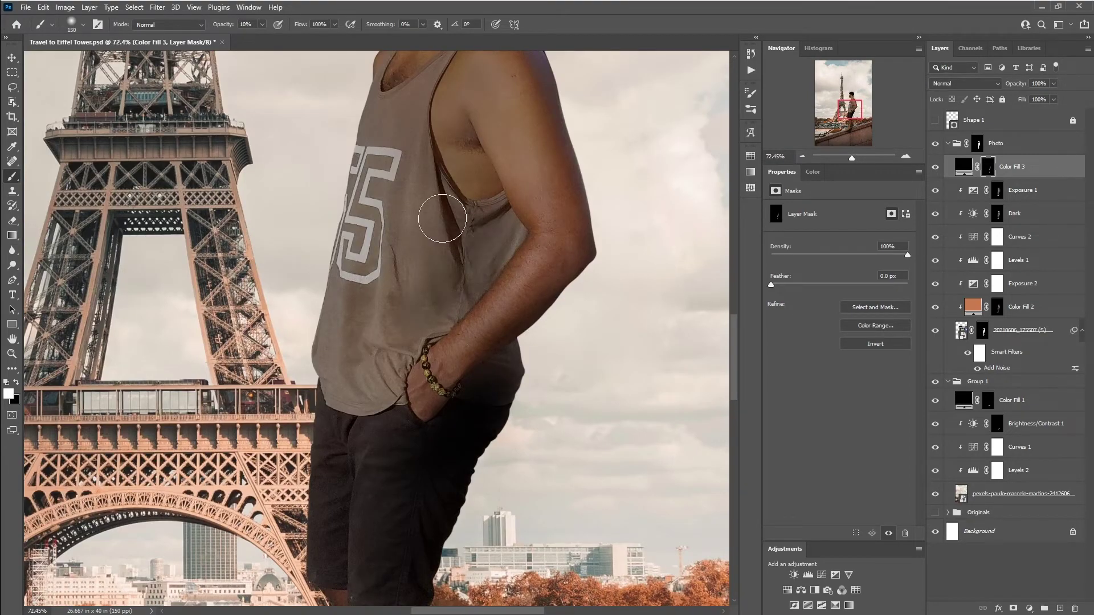
{"action": "scroll", "coordinate": [391, 330], "scroll_direction": "down", "scroll_amount": 2}
{"action": "scroll", "coordinate": [391, 330], "scroll_direction": "up", "scroll_amount": 4}
{"action": "scroll", "coordinate": [386, 342], "scroll_direction": "down", "scroll_amount": 3}
{"action": "left_click_drag", "start_coordinate": [385, 273], "coordinate": [385, 363]}
{"action": "scroll", "coordinate": [385, 363], "scroll_direction": "down", "scroll_amount": 1}
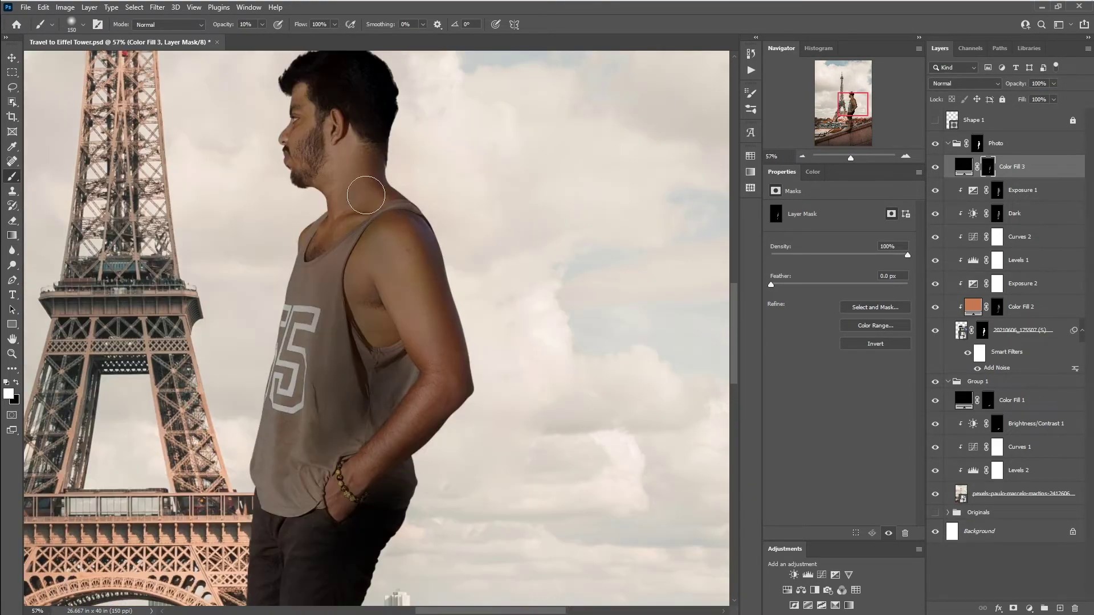
{"action": "scroll", "coordinate": [372, 215], "scroll_direction": "up", "scroll_amount": 2}
{"action": "scroll", "coordinate": [439, 464], "scroll_direction": "down", "scroll_amount": 3}
{"action": "scroll", "coordinate": [475, 327], "scroll_direction": "up", "scroll_amount": 3}
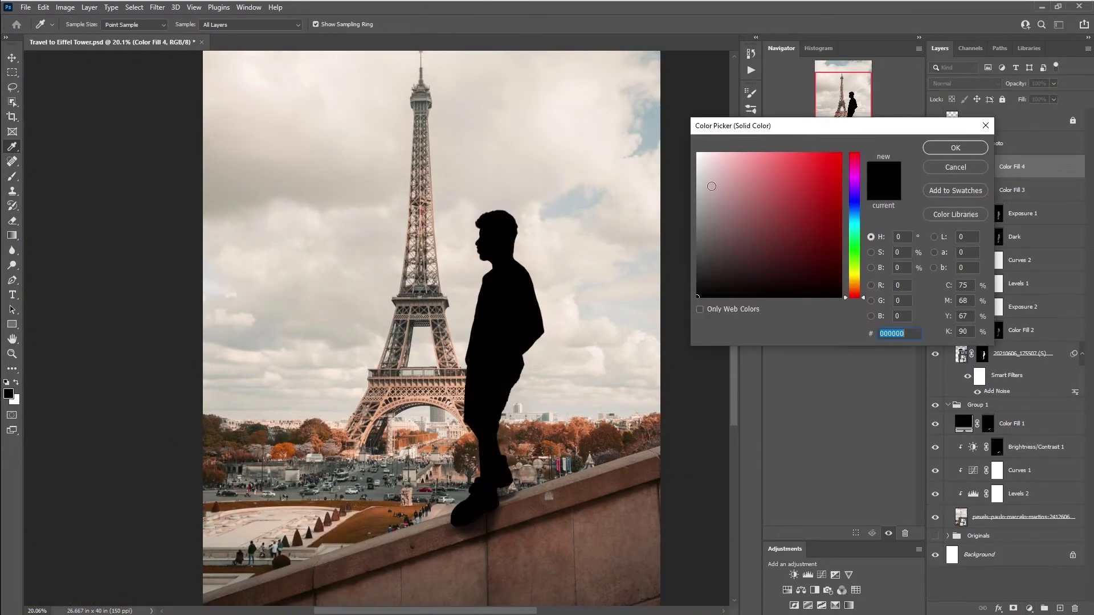
Step: Make Color Fill 4 orange (#f59458) and lower the fill layers' opacity
{"action": "type", "text": "ffffff"}
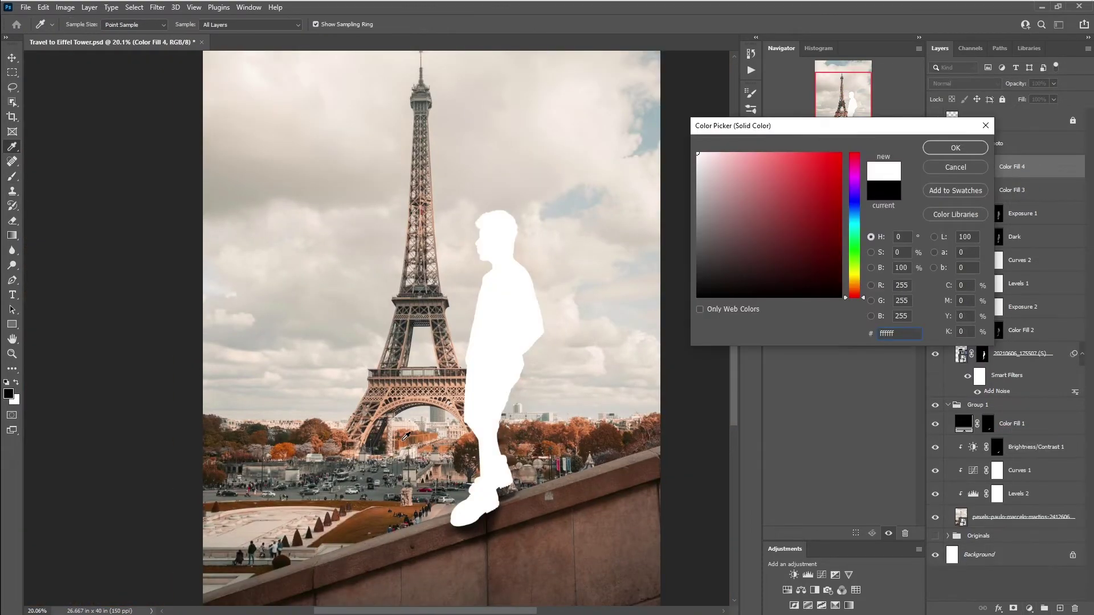
{"action": "type", "text": "59458"}
{"action": "left_click", "coordinate": [955, 148]}
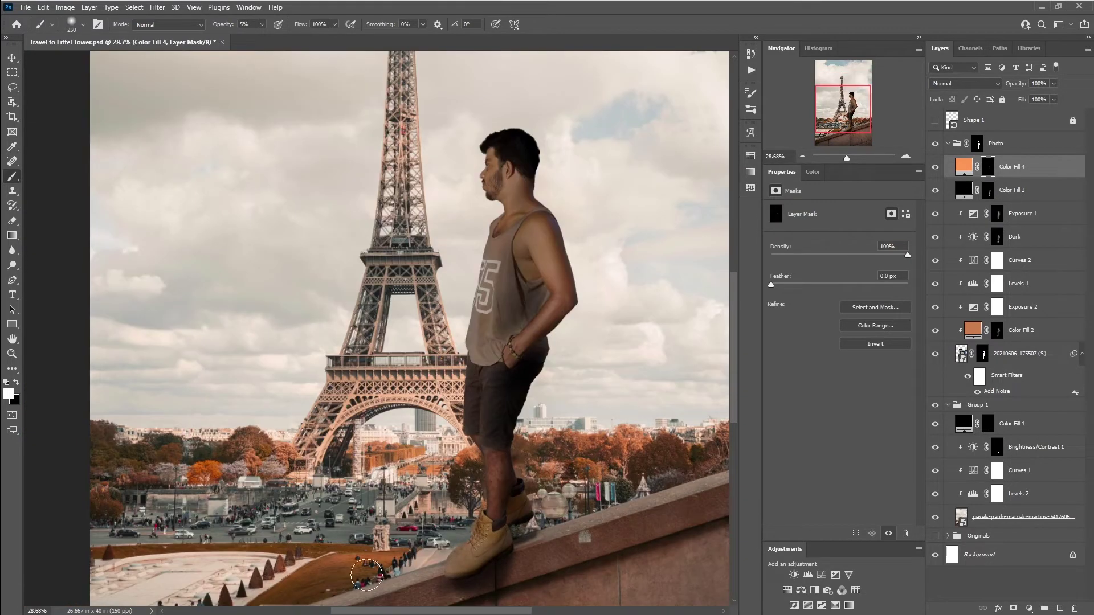
{"action": "left_click", "coordinate": [1014, 330]}
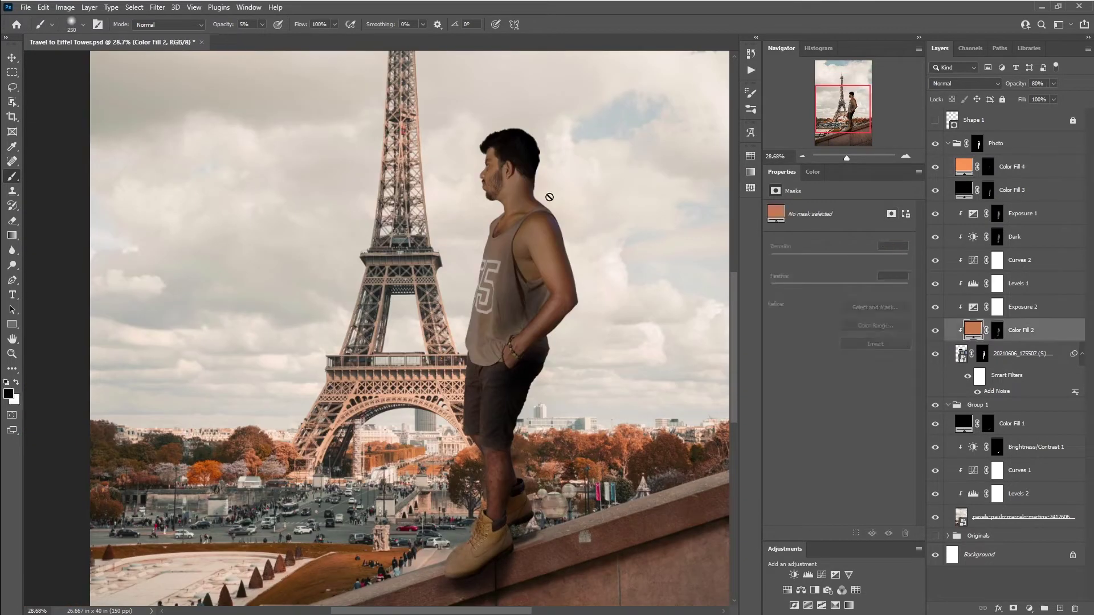
{"action": "left_click", "coordinate": [1011, 190]}
{"action": "left_click", "coordinate": [966, 169]}
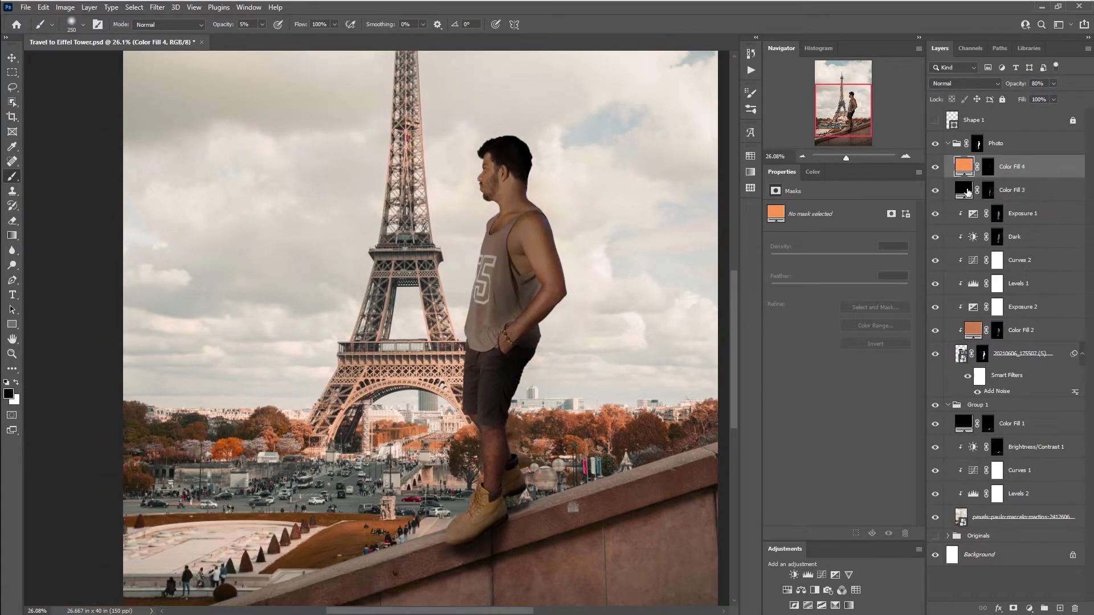
{"action": "left_click", "coordinate": [963, 190]}
{"action": "scroll", "coordinate": [597, 288], "scroll_direction": "down", "scroll_amount": 2}
{"action": "left_click_drag", "start_coordinate": [1077, 97], "coordinate": [1051, 97]}
{"action": "key", "text": "alt+bracketright"}
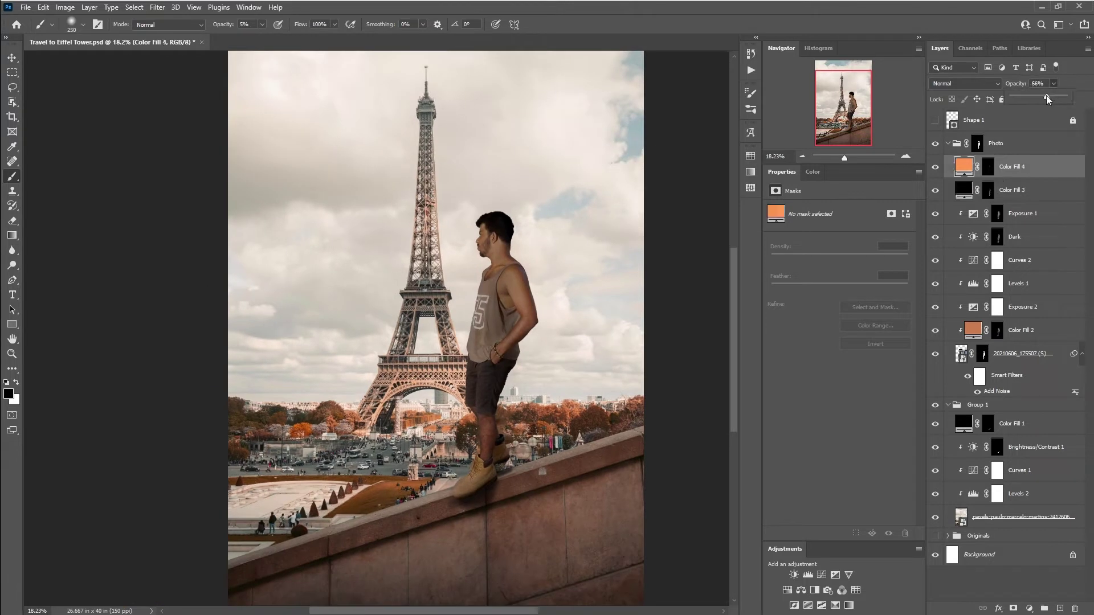
Step: Select Curves 2 and nudge its shadow point slightly up
{"action": "left_click", "coordinate": [1020, 330]}
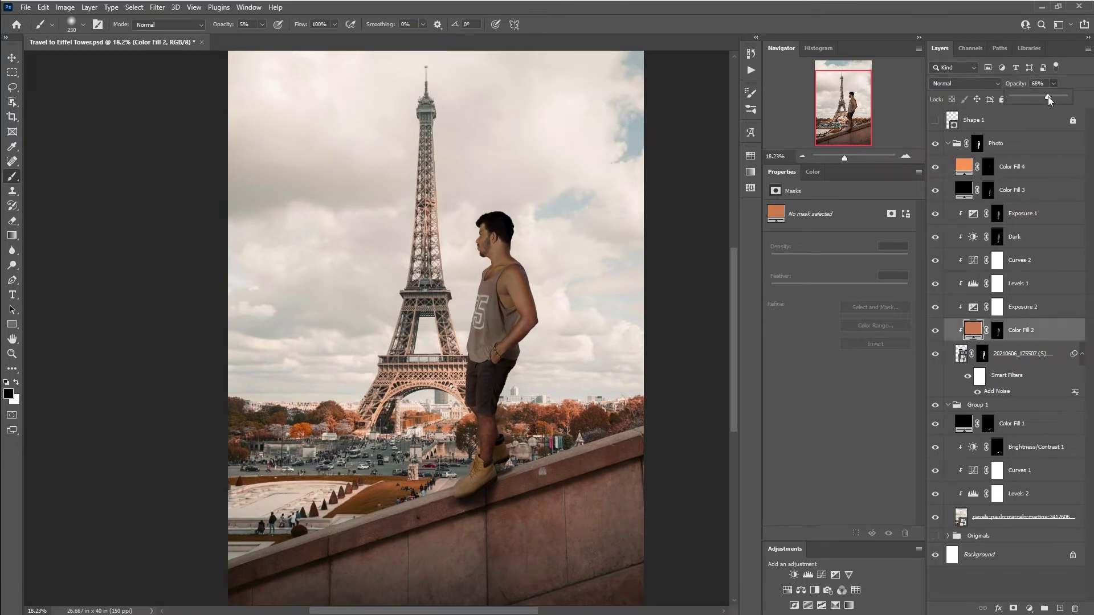
{"action": "left_click", "coordinate": [1023, 306]}
{"action": "key", "text": "alt+bracketright"}
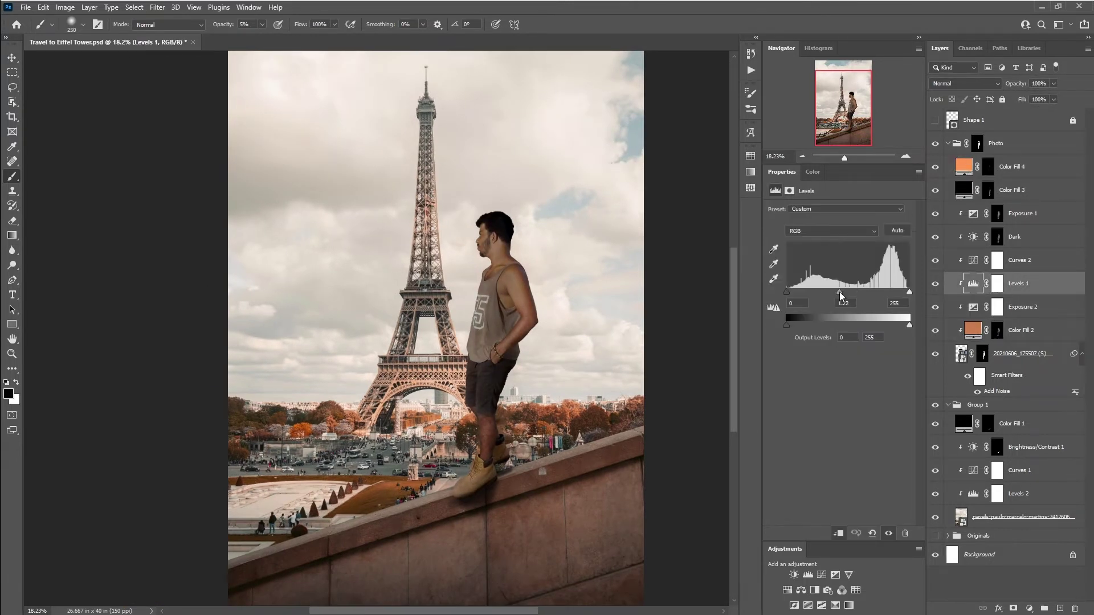
{"action": "key", "text": "alt+bracketright"}
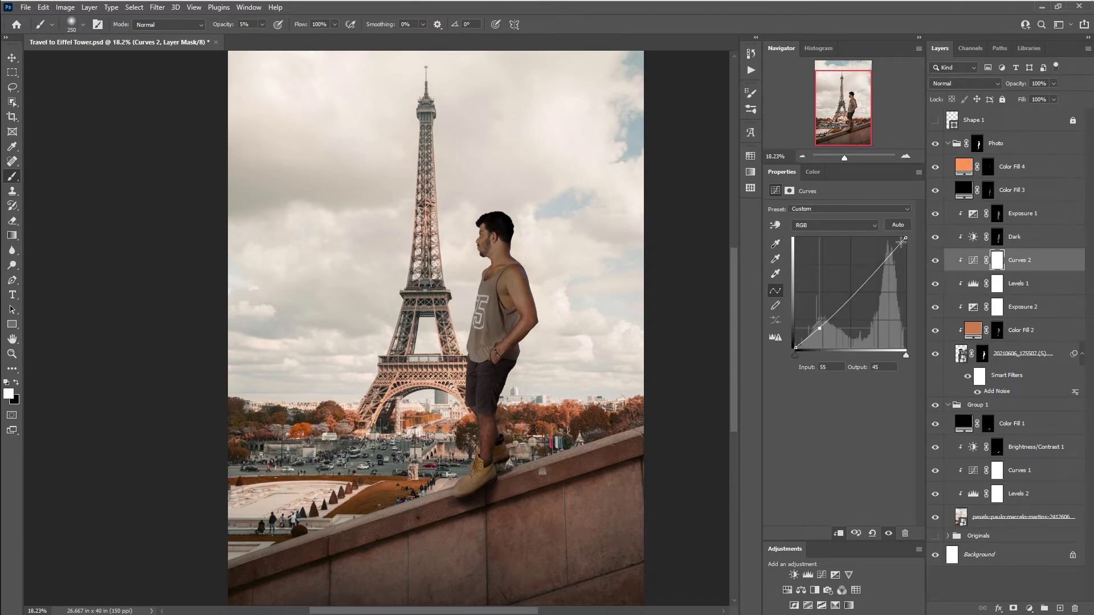
{"action": "left_click_drag", "start_coordinate": [815, 329], "coordinate": [822, 324]}
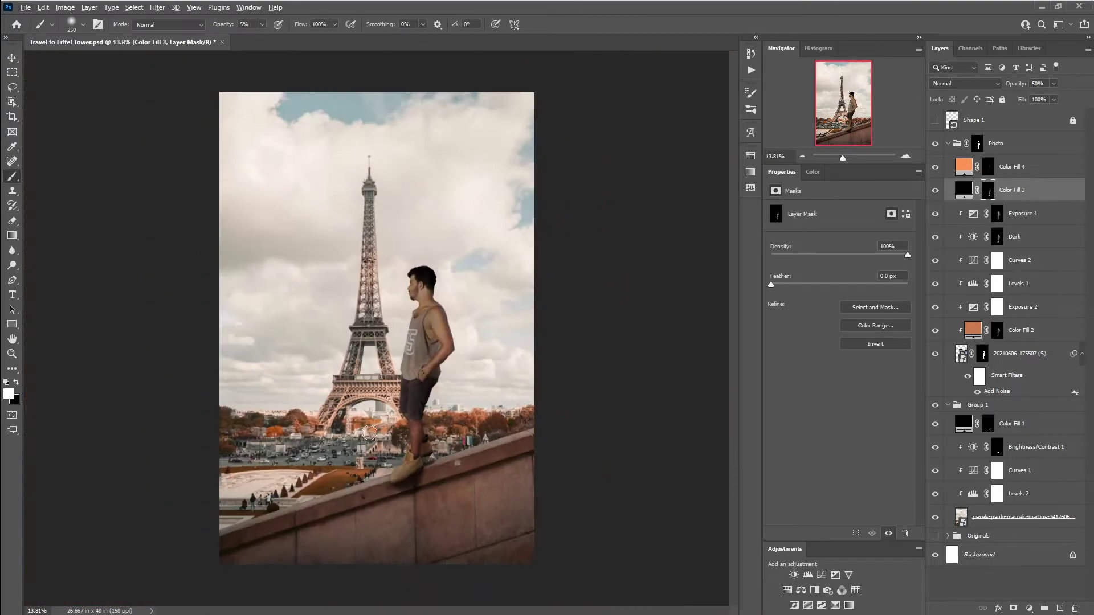
Step: Set up the Brush with swapped black/white colours for painting the boot masks
{"action": "key", "text": "x"}
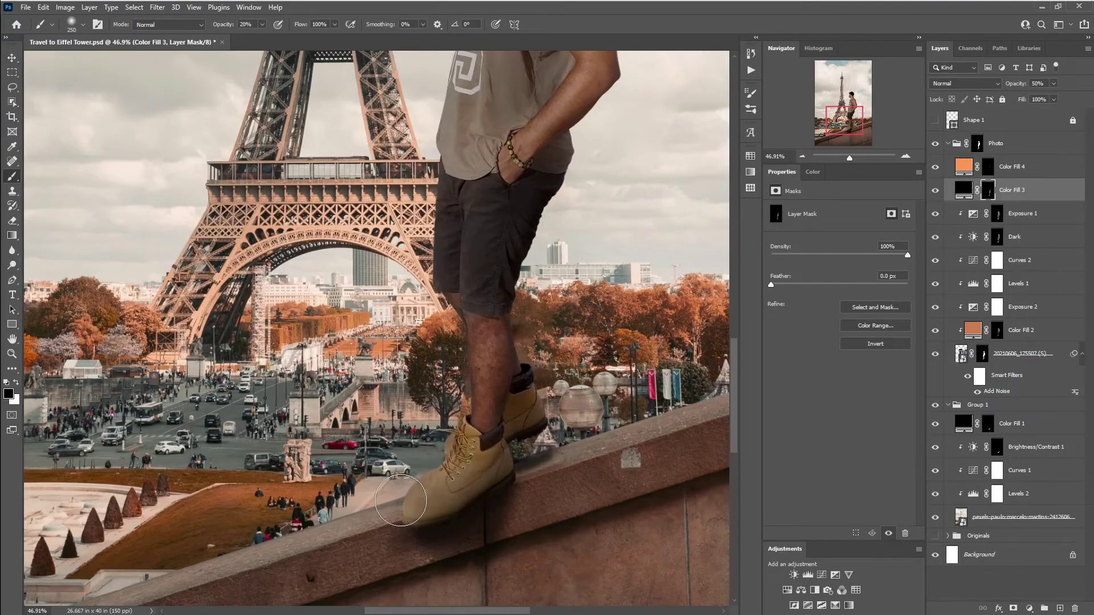
{"action": "key", "text": "alt+bracketleft"}
{"action": "key", "text": "alt+bracketleft"}
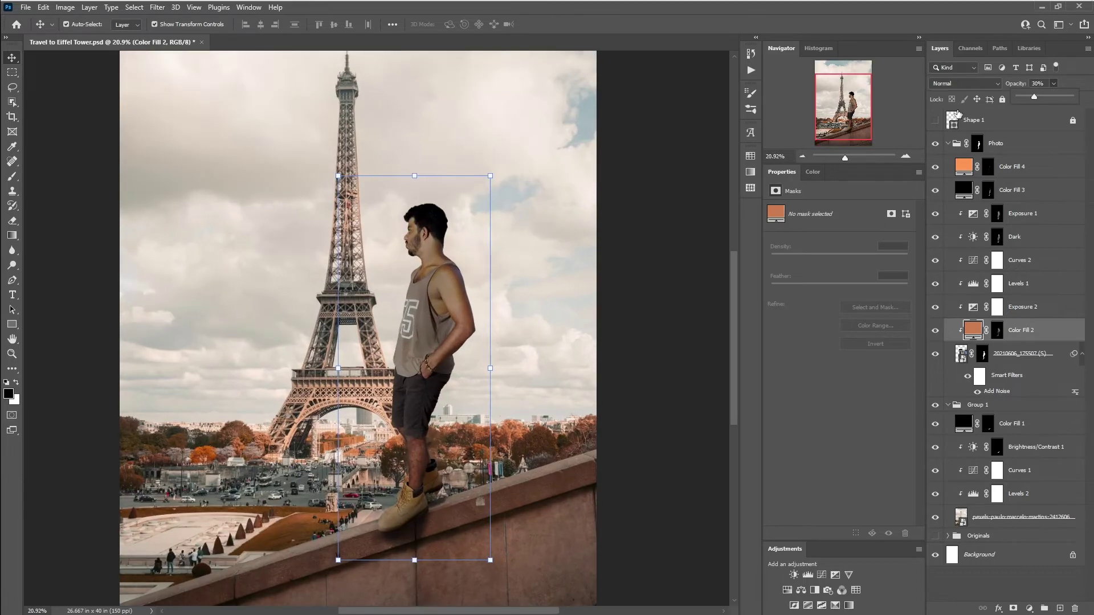
{"action": "key", "text": "b"}
{"action": "key", "text": "x"}
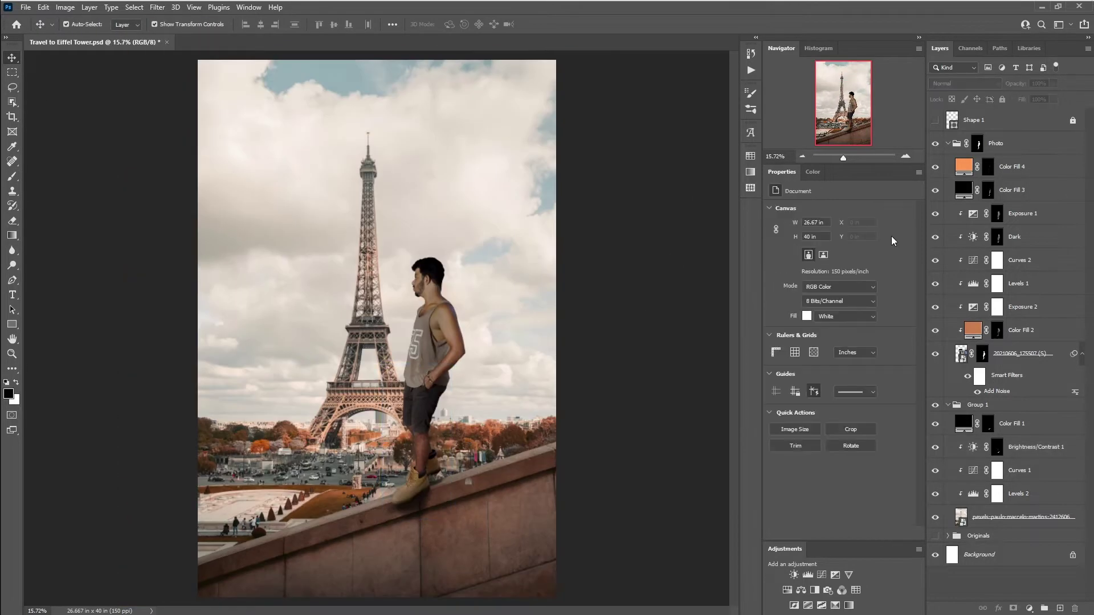
Step: Rename the Group 1 layer group to Background and touch up the boot shading
{"action": "left_click", "coordinate": [994, 124]}
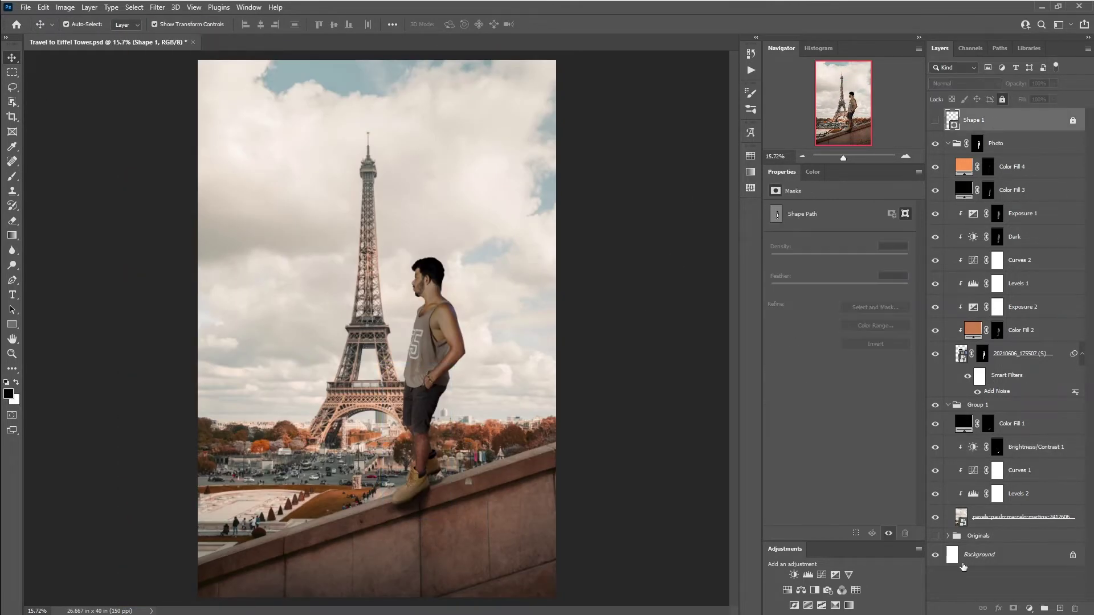
{"action": "double_click", "coordinate": [981, 405]}
{"action": "type", "text": "Background"}
{"action": "key", "text": "Return"}
{"action": "scroll", "coordinate": [429, 390], "scroll_direction": "up", "scroll_amount": 5}
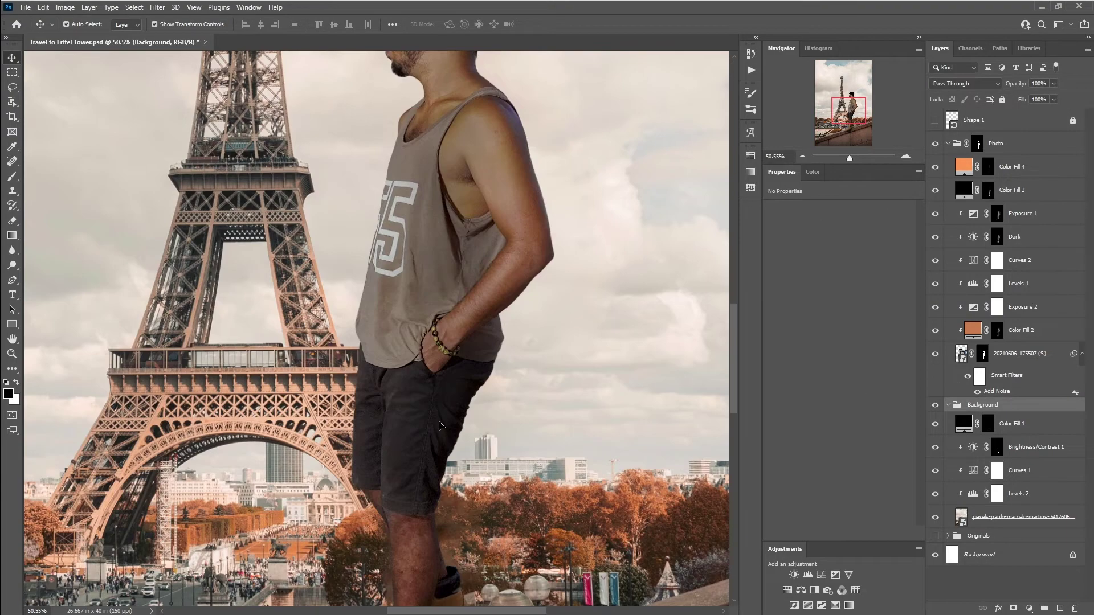
{"action": "scroll", "coordinate": [557, 447], "scroll_direction": "up", "scroll_amount": 3}
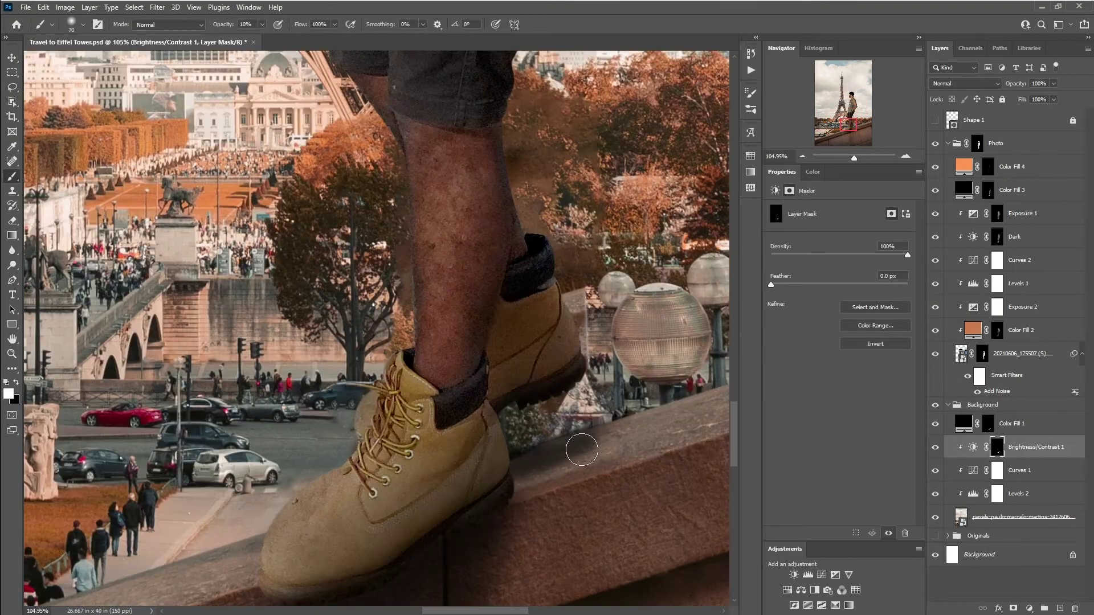
{"action": "left_click_drag", "start_coordinate": [455, 436], "coordinate": [461, 386]}
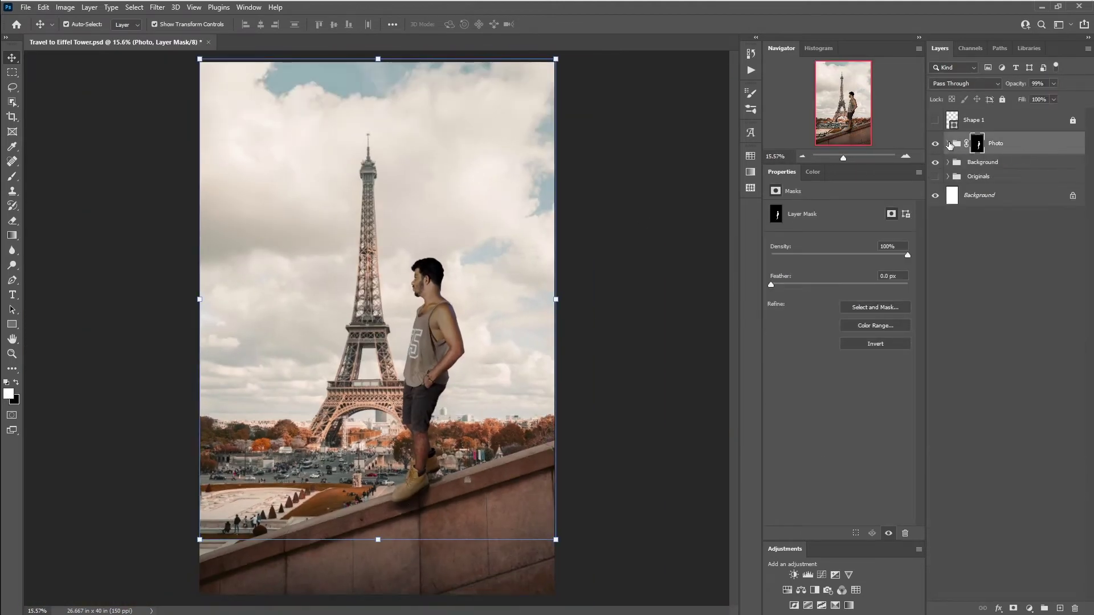
{"action": "right_click", "coordinate": [1024, 153]}
Step: Neutralise white balance from the sky, raise exposure and contrast, and add an S tone curve
{"action": "left_click", "coordinate": [988, 297]}
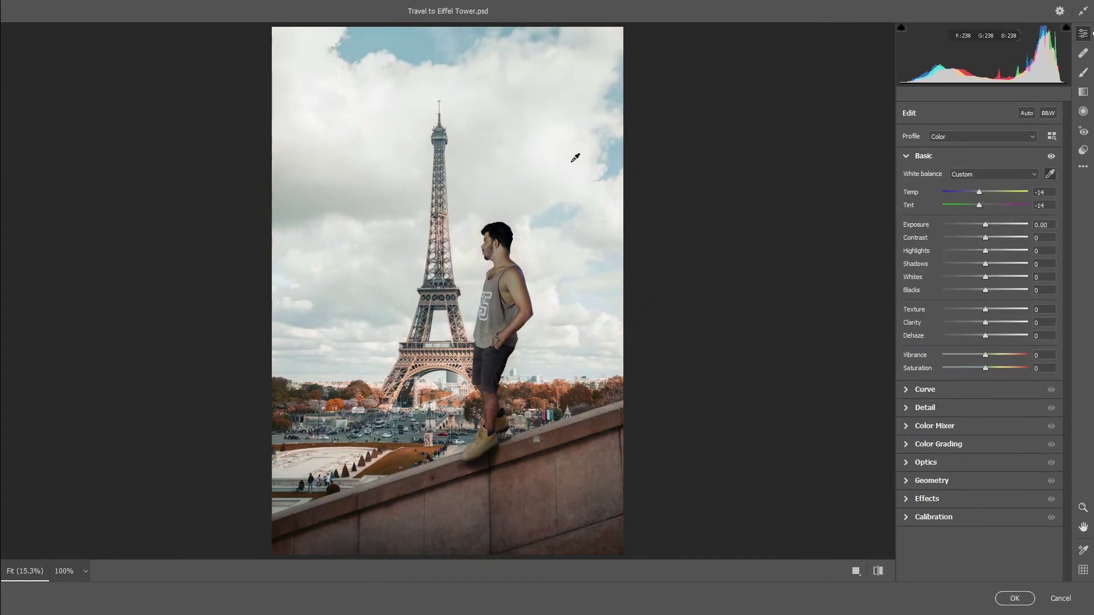
{"action": "left_click", "coordinate": [340, 87]}
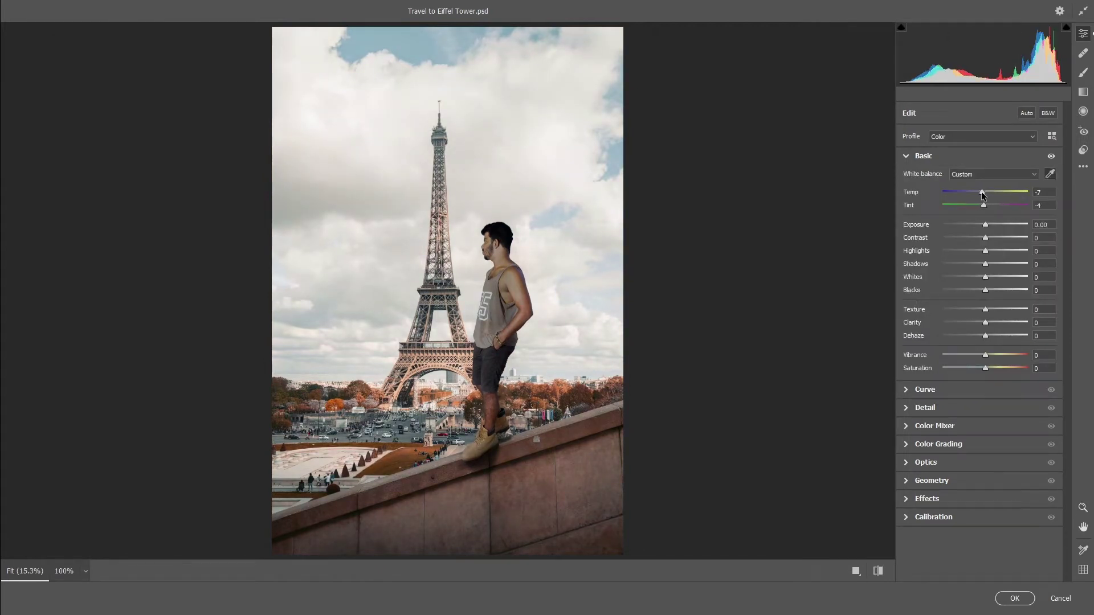
{"action": "left_click_drag", "start_coordinate": [985, 224], "coordinate": [976, 264]}
{"action": "left_click", "coordinate": [925, 389]}
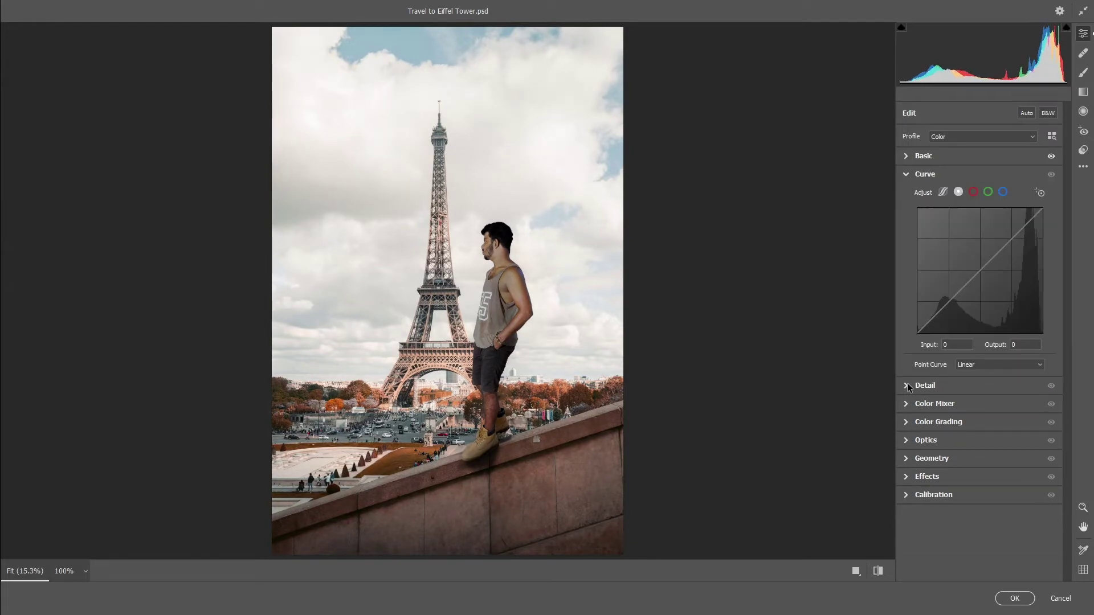
{"action": "left_click_drag", "start_coordinate": [951, 300], "coordinate": [950, 303]}
{"action": "left_click_drag", "start_coordinate": [1018, 233], "coordinate": [1018, 225]}
Step: Compare before and after side by side, checking the man's face at 100%
{"action": "left_click", "coordinate": [925, 385]}
{"action": "key", "text": "q"}
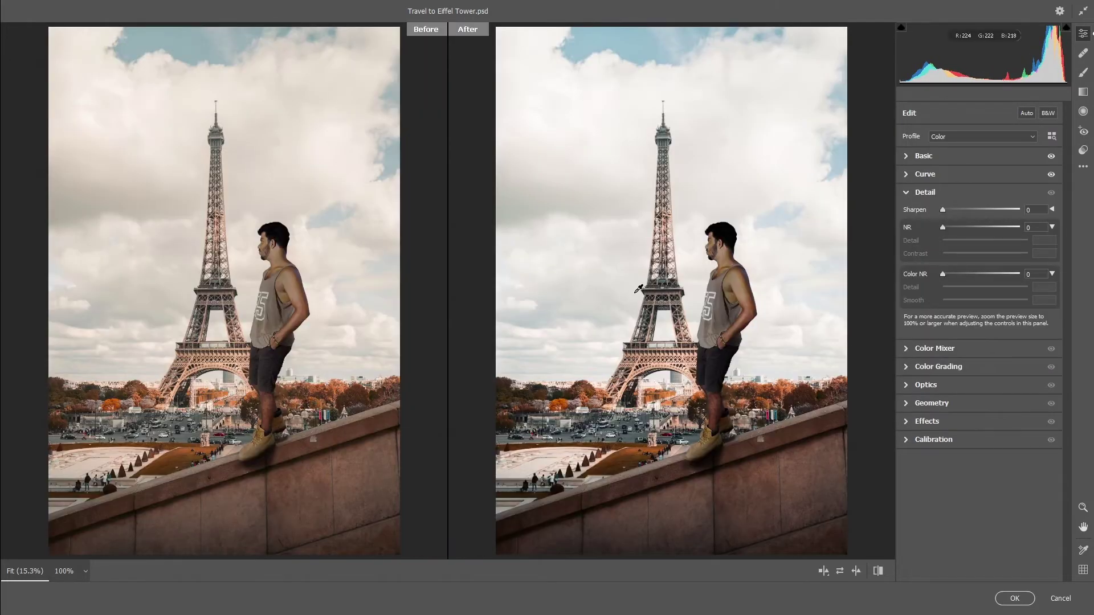
{"action": "left_click", "coordinate": [737, 304]}
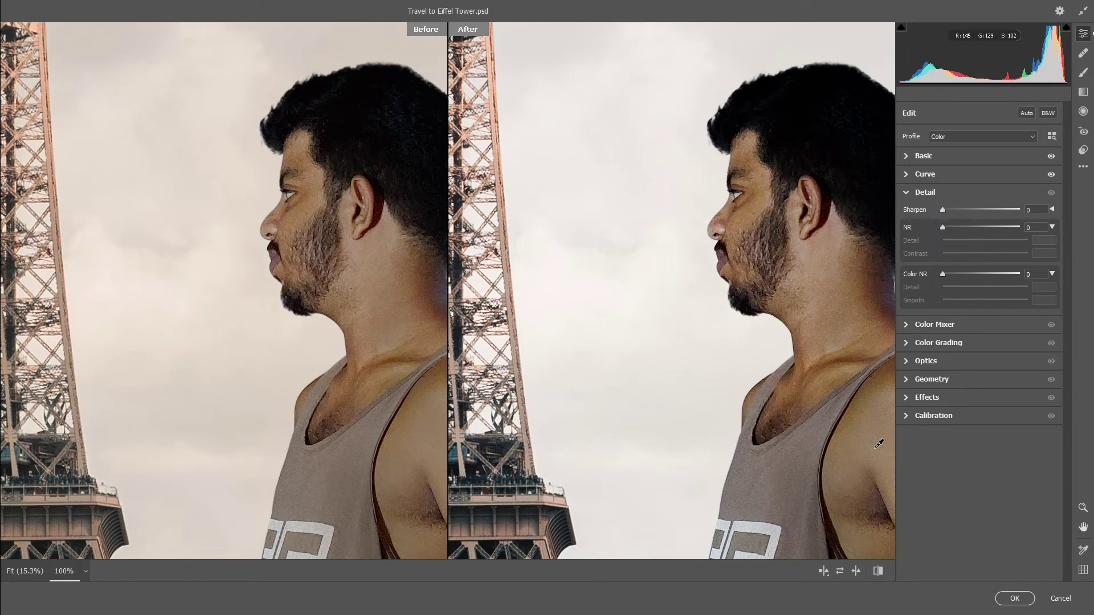
{"action": "key", "text": "ctrl+0"}
{"action": "left_click", "coordinate": [907, 156]}
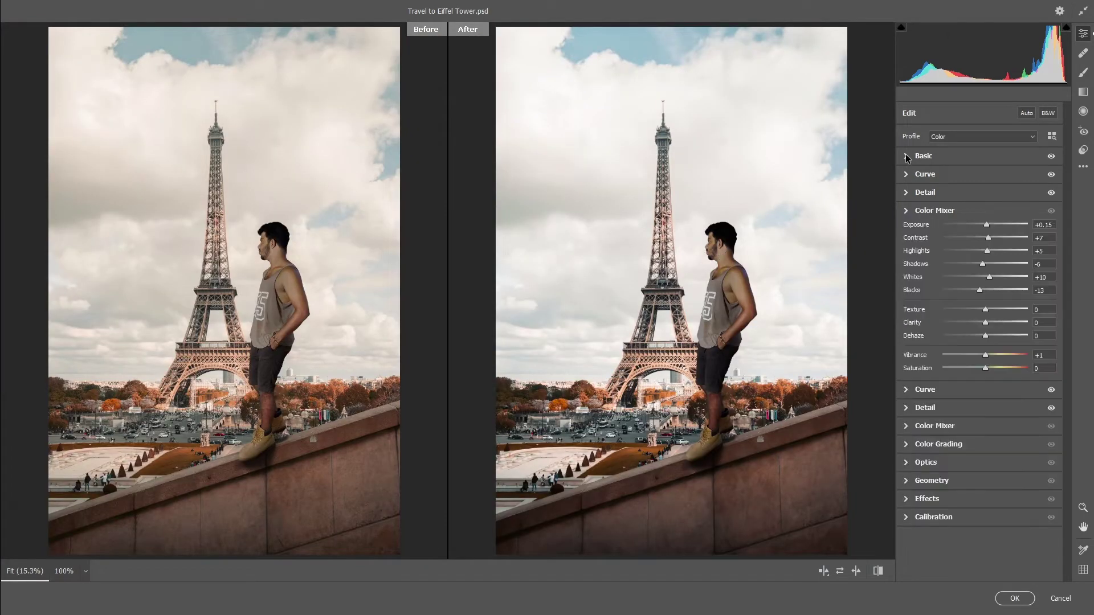
Step: Shift the greens hue, boost orange saturation, and grade midtones and shadows toward orange
{"action": "left_click", "coordinate": [934, 210]}
{"action": "left_click_drag", "start_coordinate": [984, 242], "coordinate": [983, 242]}
{"action": "left_click_drag", "start_coordinate": [985, 342], "coordinate": [990, 344]}
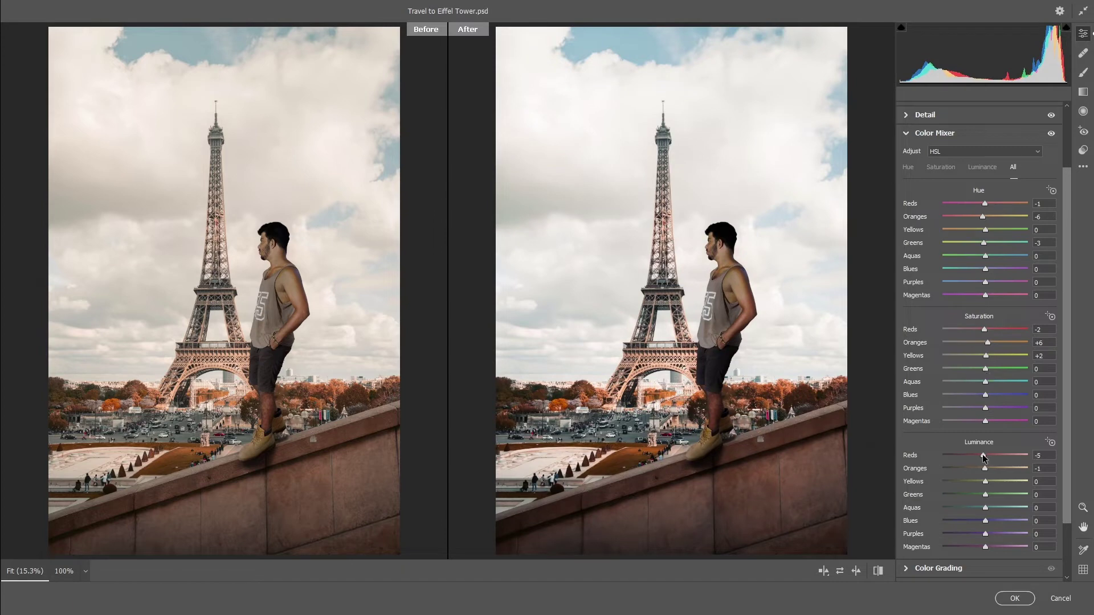
{"action": "left_click", "coordinate": [938, 568]}
{"action": "left_click_drag", "start_coordinate": [1002, 286], "coordinate": [1005, 287]}
{"action": "mouse_move", "coordinate": [974, 393]}
{"action": "left_mouse_down"}
{"action": "mouse_move", "coordinate": [975, 380]}
{"action": "mouse_move", "coordinate": [1022, 400]}
{"action": "left_mouse_up"}
Step: Nudge the red, green and blue primary hues in Calibration
{"action": "left_click", "coordinate": [933, 540]}
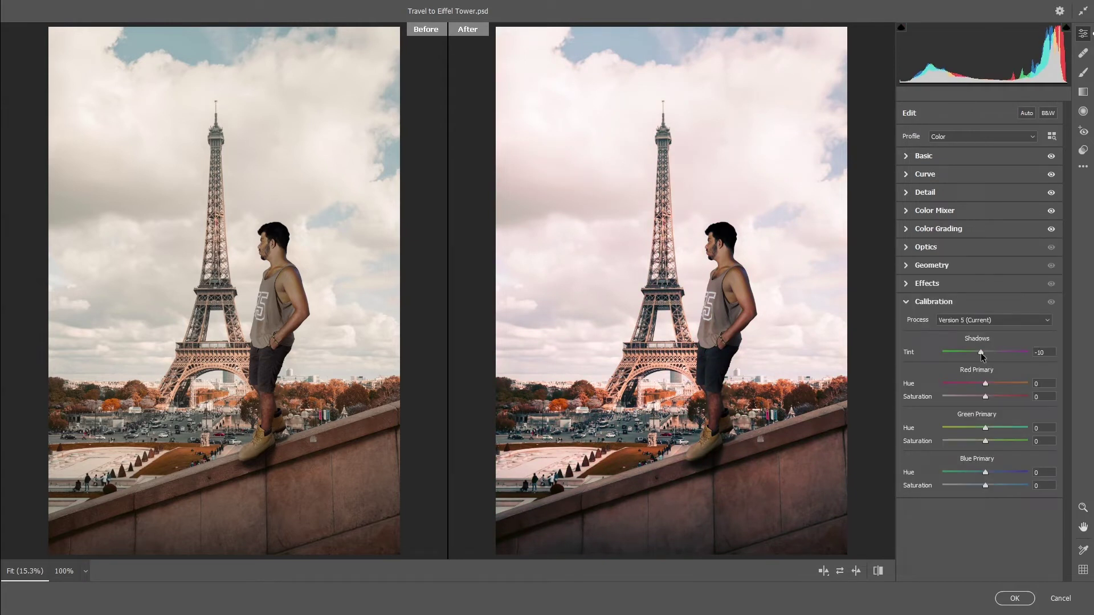
{"action": "left_click_drag", "start_coordinate": [983, 383], "coordinate": [985, 383]}
{"action": "left_click_drag", "start_coordinate": [987, 435], "coordinate": [986, 433]}
{"action": "left_click_drag", "start_coordinate": [985, 472], "coordinate": [985, 472]}
Step: Brush a local adjustment over the sky to cool it and raise its saturation
{"action": "left_click", "coordinate": [1083, 72]}
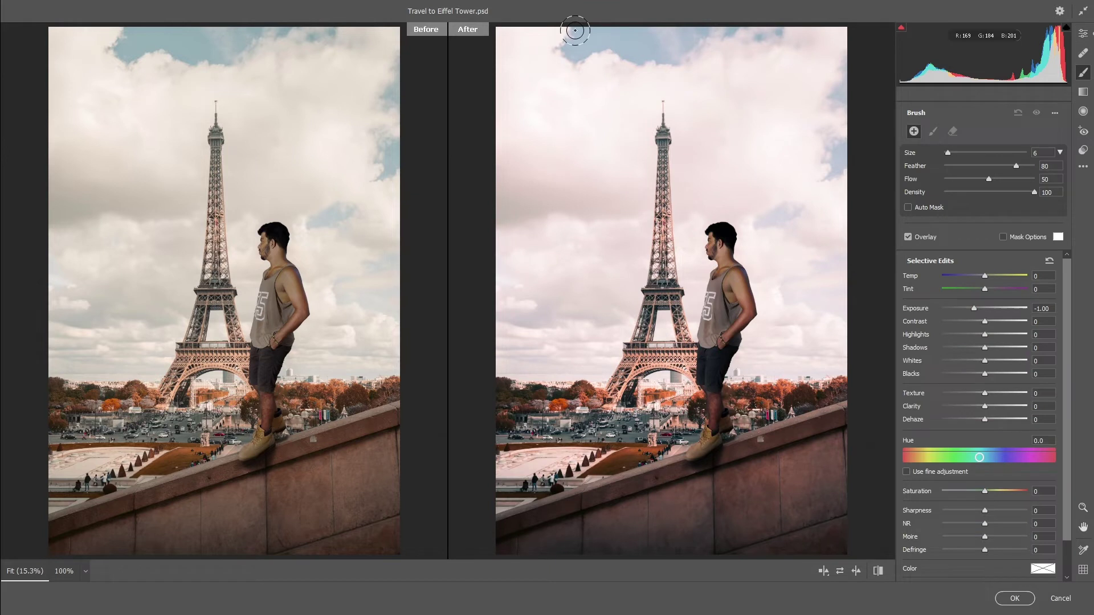
{"action": "left_click_drag", "start_coordinate": [564, 31], "coordinate": [820, 285]}
{"action": "left_click_drag", "start_coordinate": [973, 308], "coordinate": [985, 308]}
{"action": "left_click_drag", "start_coordinate": [984, 275], "coordinate": [979, 279]}
{"action": "left_click_drag", "start_coordinate": [978, 458], "coordinate": [1014, 489]}
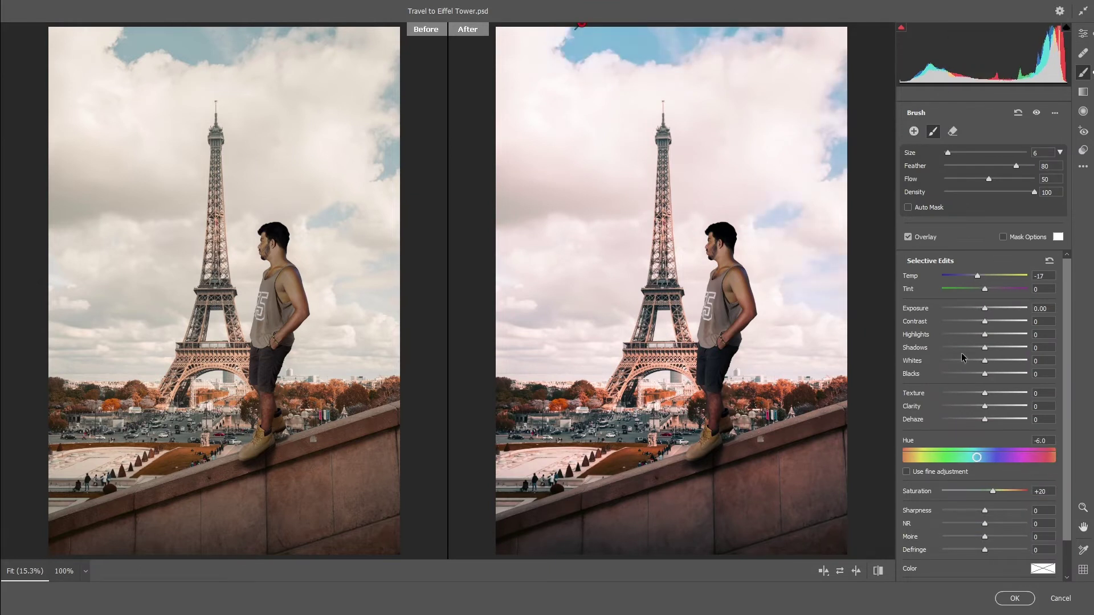
Step: Add a radial filter around the man and graduated filters at bottom (-0.5), top, left and right
{"action": "left_click", "coordinate": [1083, 111]}
{"action": "left_click_drag", "start_coordinate": [705, 308], "coordinate": [709, 350]}
{"action": "left_click", "coordinate": [1048, 217]}
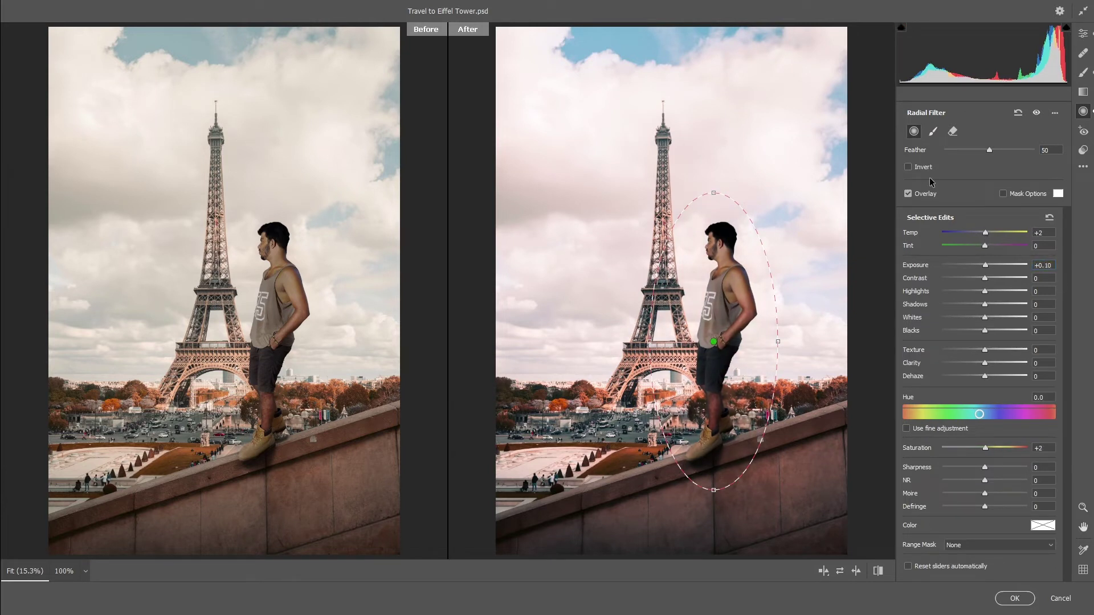
{"action": "key", "text": "g"}
{"action": "left_click_drag", "start_coordinate": [683, 555], "coordinate": [685, 384]}
{"action": "type", "text": "-0.5"}
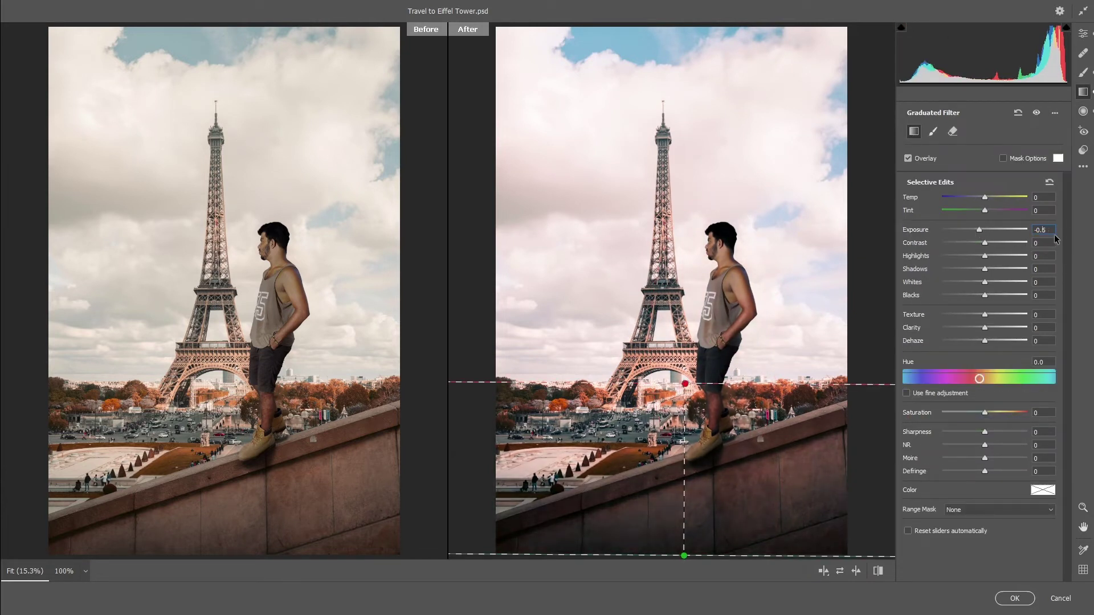
{"action": "left_click_drag", "start_coordinate": [667, 27], "coordinate": [667, 249]}
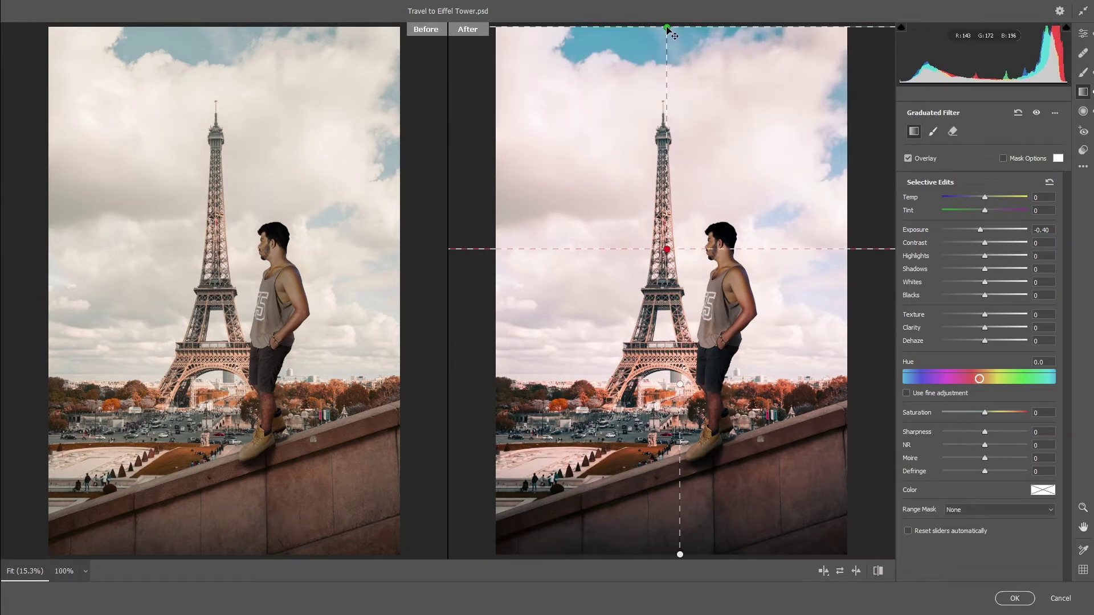
{"action": "left_click_drag", "start_coordinate": [496, 278], "coordinate": [697, 278]}
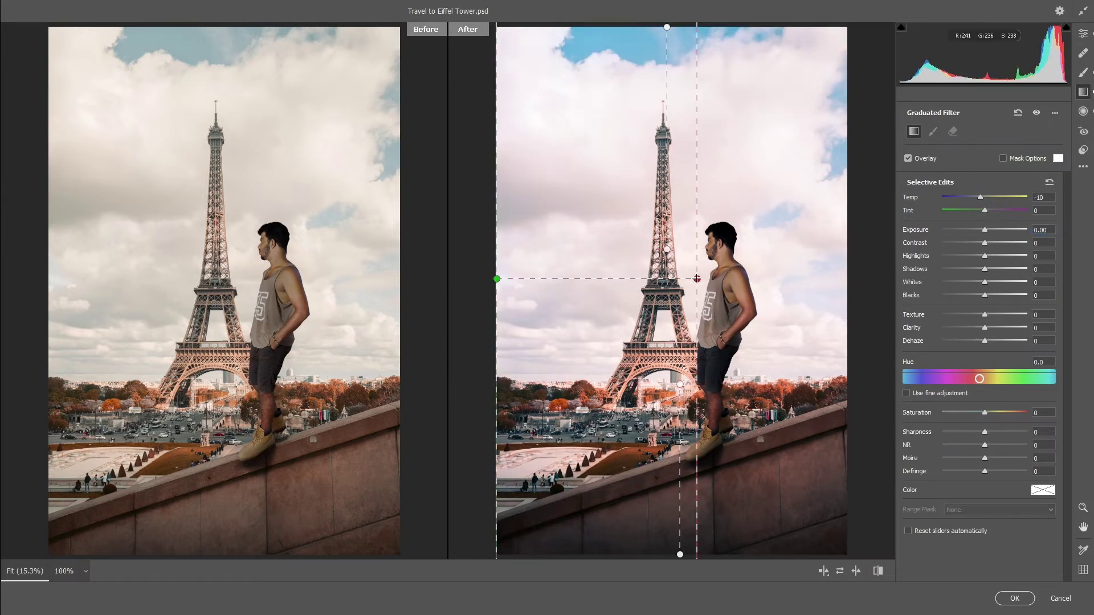
{"action": "left_click_drag", "start_coordinate": [846, 279], "coordinate": [733, 279]}
Step: Push the Calibration shadows tint toward magenta and apply the Camera Raw grade
{"action": "left_click", "coordinate": [1085, 36]}
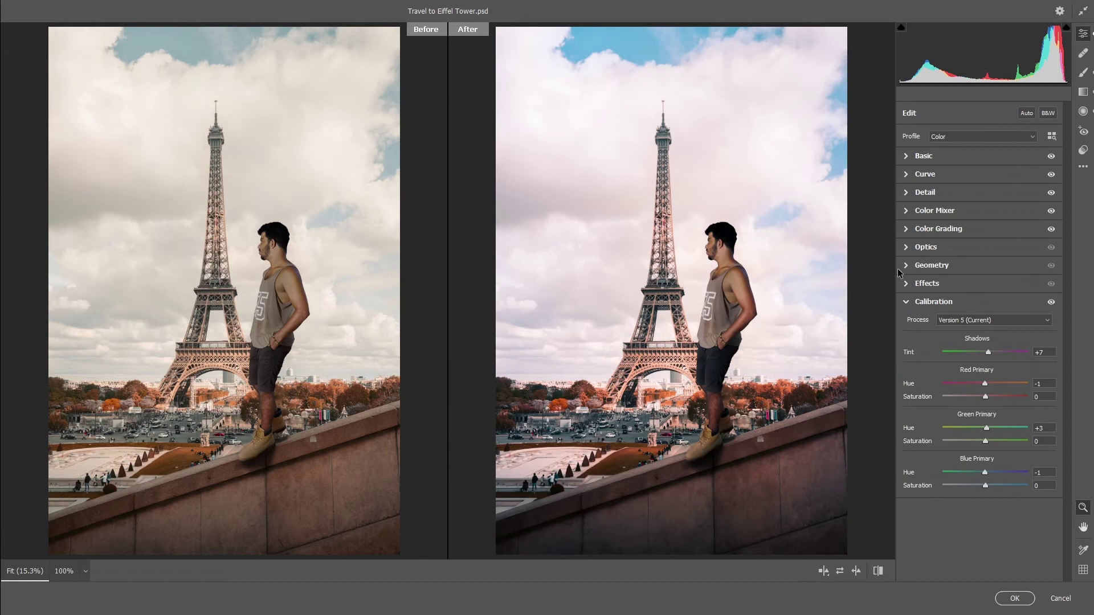
{"action": "left_click_drag", "start_coordinate": [987, 352], "coordinate": [993, 352]}
{"action": "left_click", "coordinate": [1015, 598]}
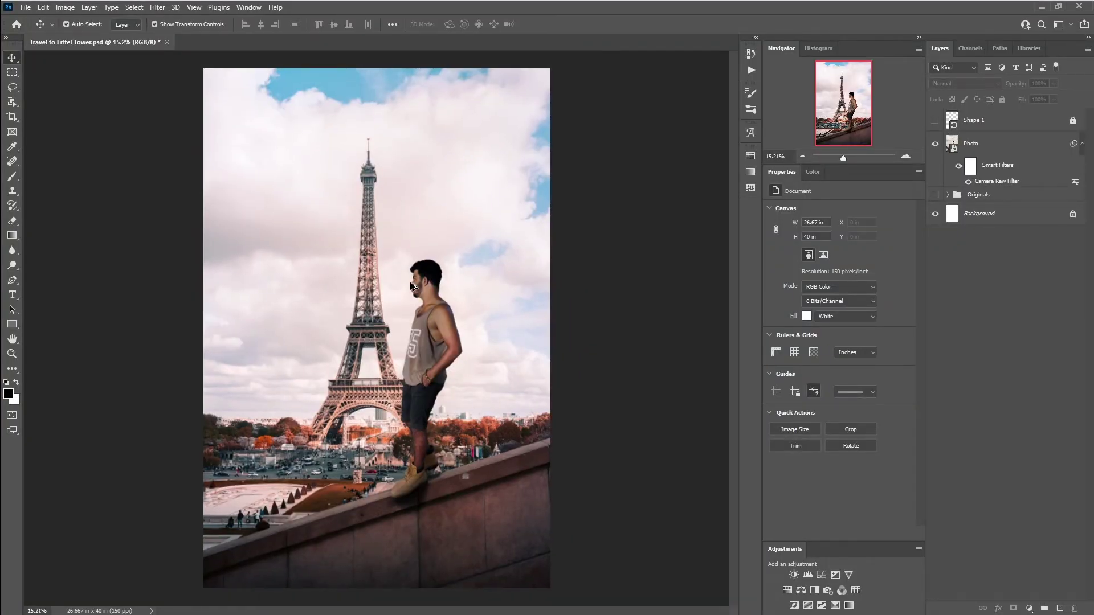
Step: Toggle the Originals group and its room photo for comparison, then hide and collapse Originals
{"action": "left_click", "coordinate": [935, 195]}
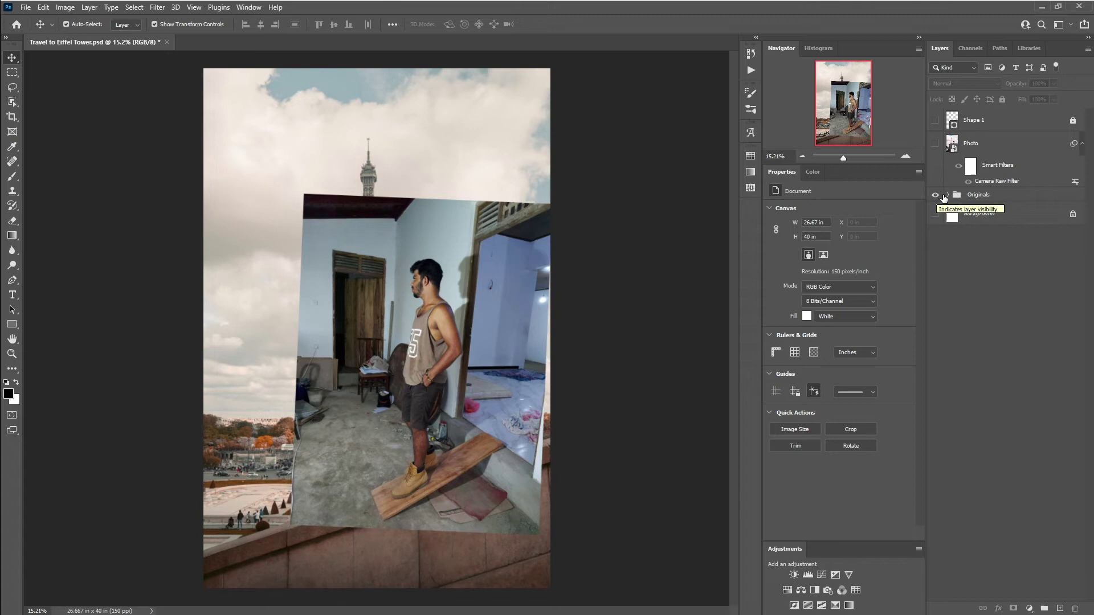
{"action": "left_click", "coordinate": [948, 195]}
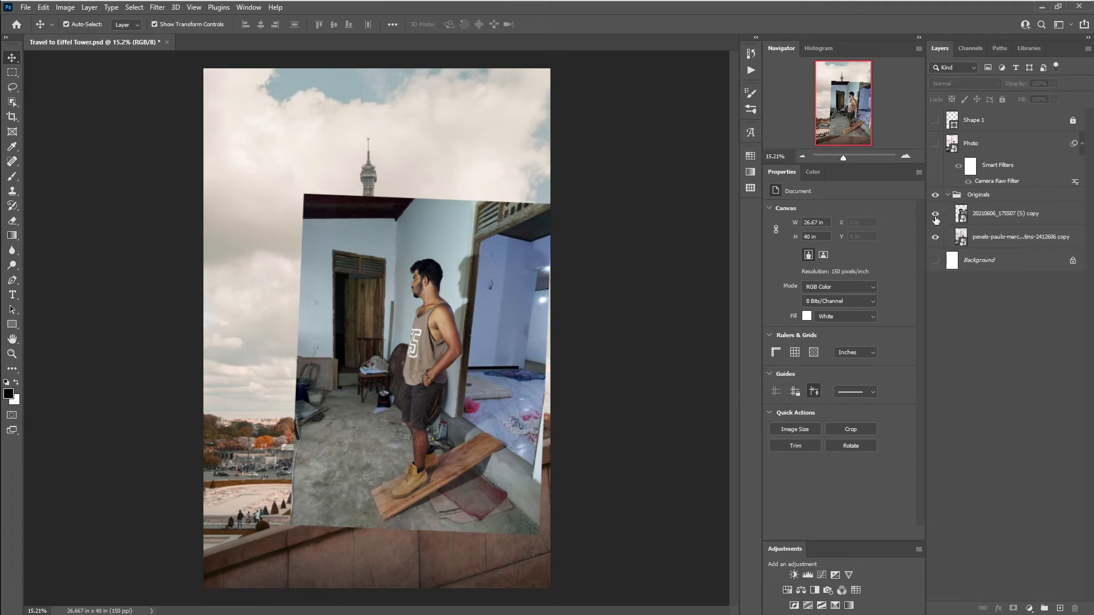
{"action": "left_click", "coordinate": [935, 214]}
{"action": "left_click", "coordinate": [935, 215]}
{"action": "left_click", "coordinate": [935, 145], "text": "alt"}
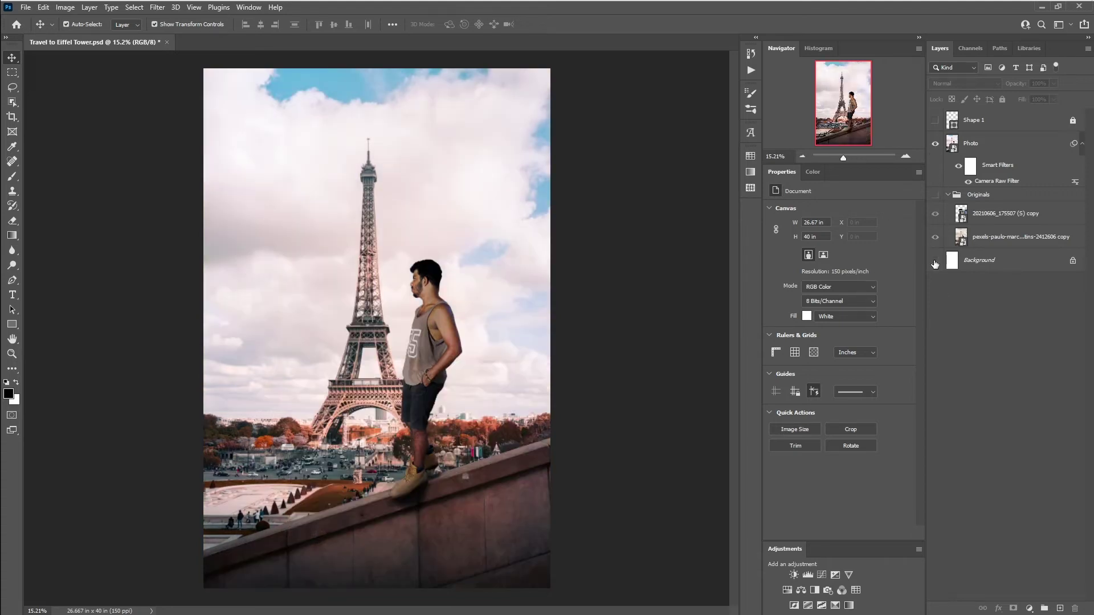
{"action": "left_click", "coordinate": [948, 194]}
Step: Create a watermark text layer near the bottom and set it to white Calibri
{"action": "left_click", "coordinate": [12, 294]}
{"action": "left_click", "coordinate": [476, 517]}
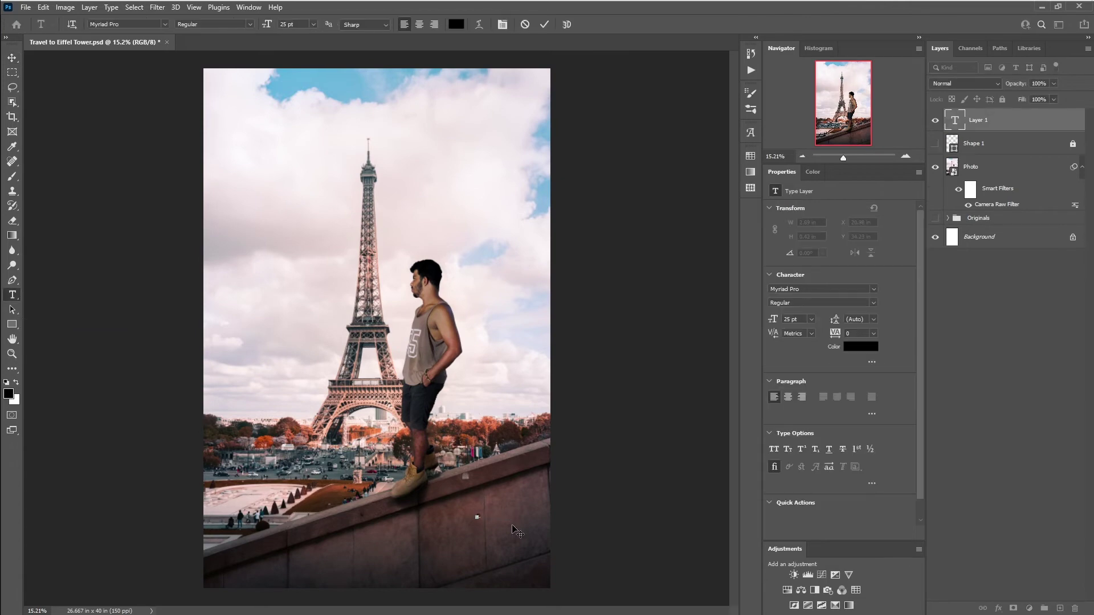
{"action": "key", "text": "ctrl+a"}
{"action": "left_click", "coordinate": [862, 346]}
{"action": "left_click", "coordinate": [723, 176]}
{"action": "left_click", "coordinate": [952, 152]}
{"action": "left_click", "coordinate": [874, 289]}
{"action": "type", "text": "Calibri"}
Step: Move the watermark to the bottom-right corner and save the document
{"action": "key", "text": "Return"}
{"action": "left_click", "coordinate": [12, 58]}
{"action": "left_click_drag", "start_coordinate": [480, 511], "coordinate": [461, 577]}
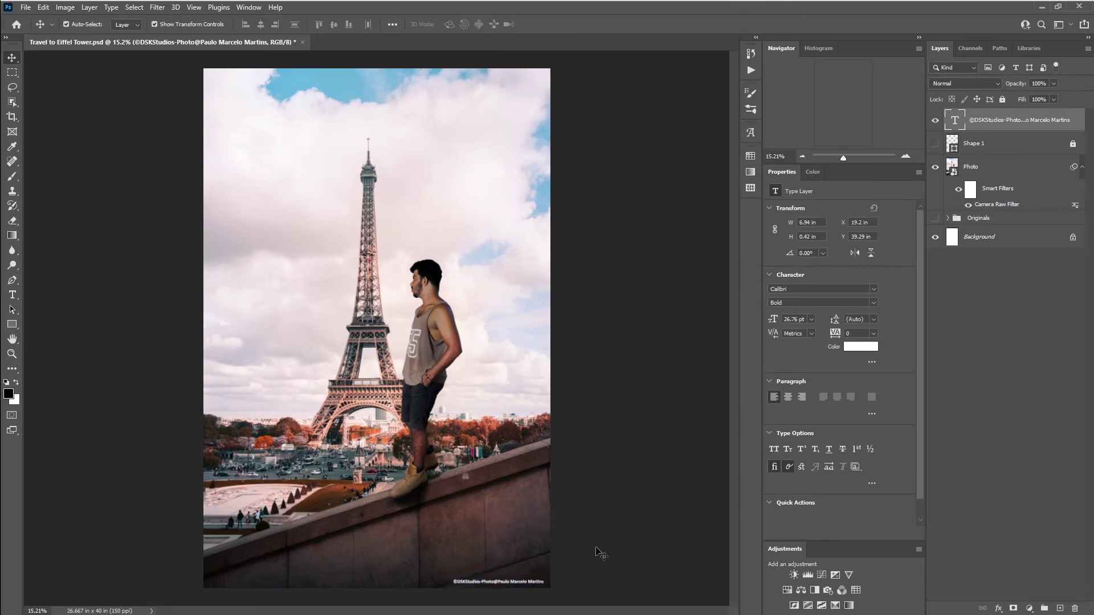
{"action": "key", "text": "ctrl+s"}
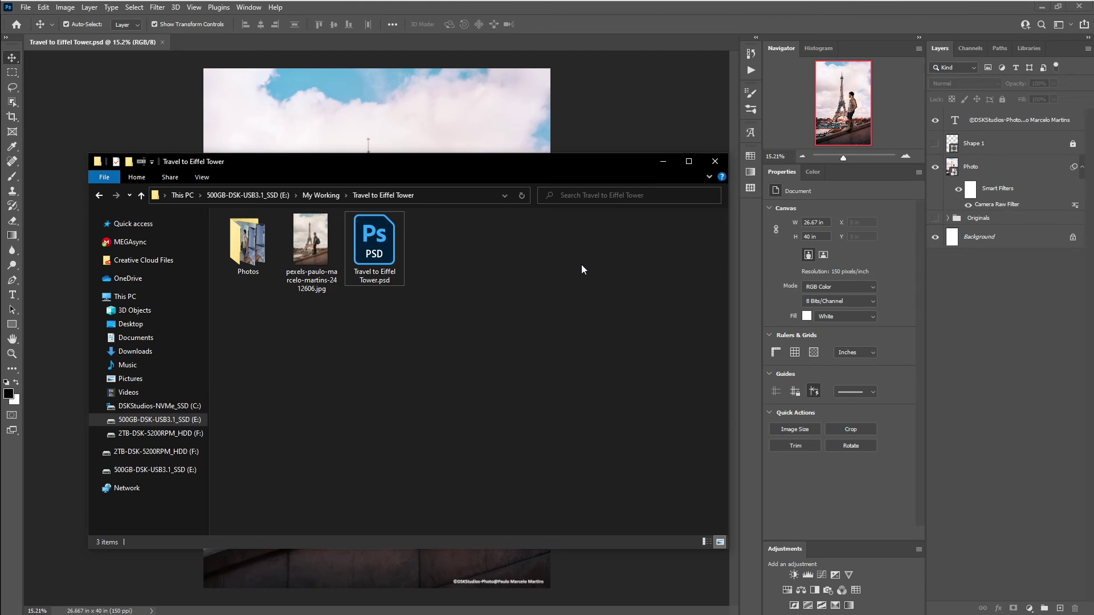
Step: Open the exported Travel to Eiffel Tower PNG in Picasa Photo Viewer and glance at the original
{"action": "left_click", "coordinate": [367, 257]}
{"action": "double_click", "coordinate": [370, 251]}
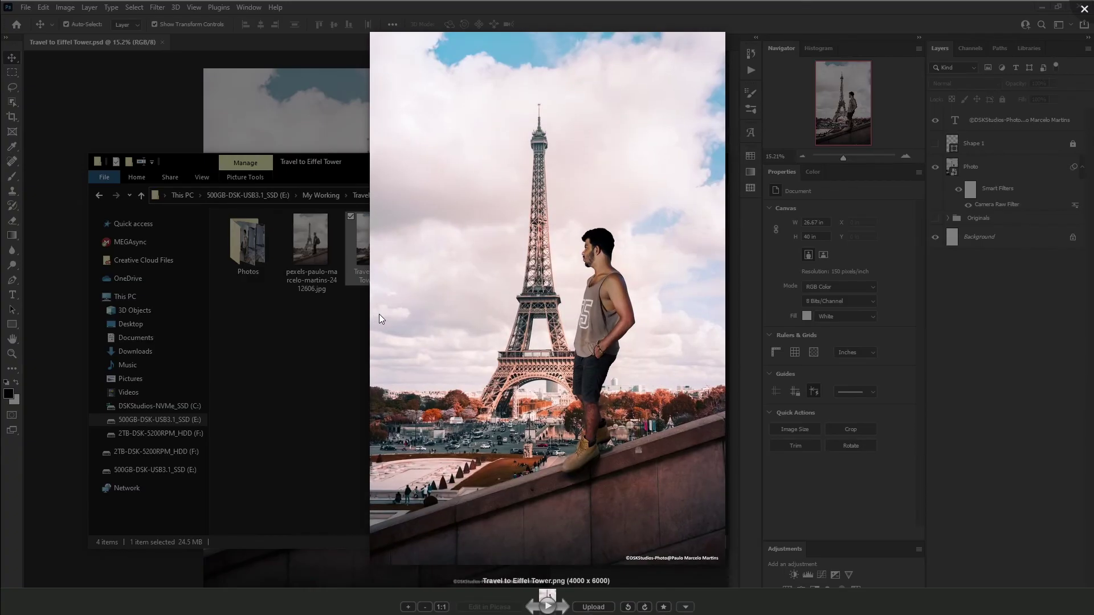
{"action": "key", "text": "Left"}
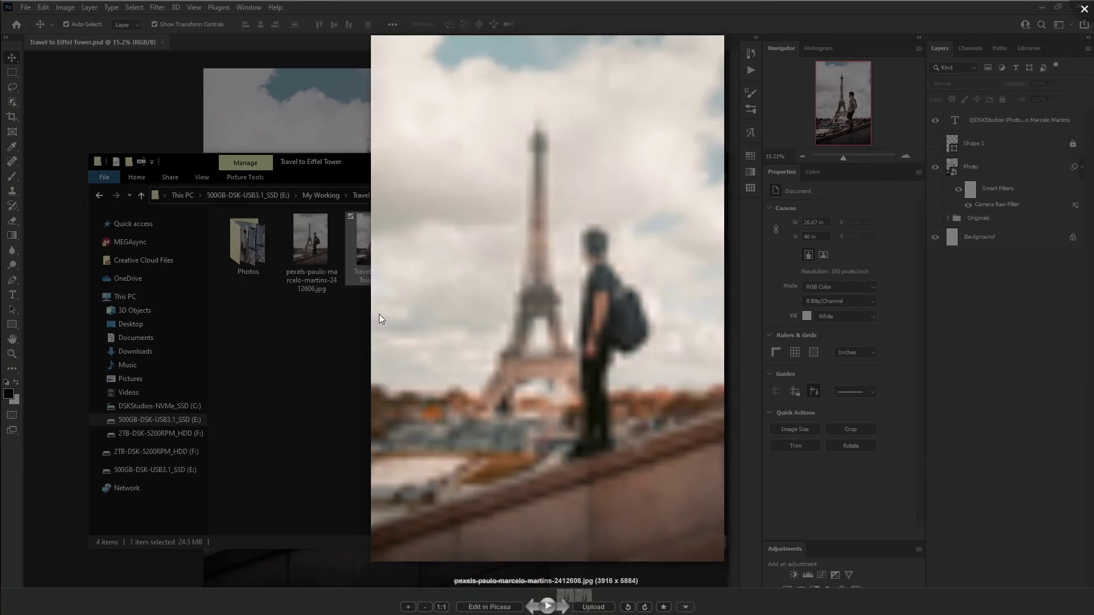
{"action": "key", "text": "Right"}
{"action": "key", "text": "Left"}
{"action": "key", "text": "Right"}
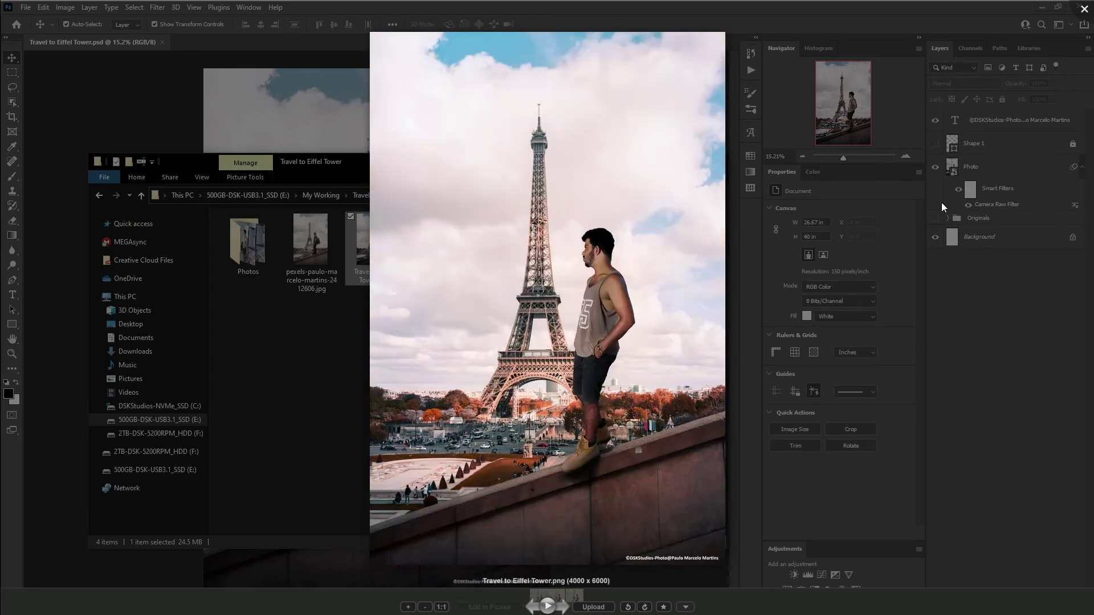
{"action": "key", "text": "Left"}
{"action": "key", "text": "Right"}
Step: Toggle between the original backpack photo and the watermarked Eiffel Tower edit, ending on the edit
{"action": "key", "text": "Left"}
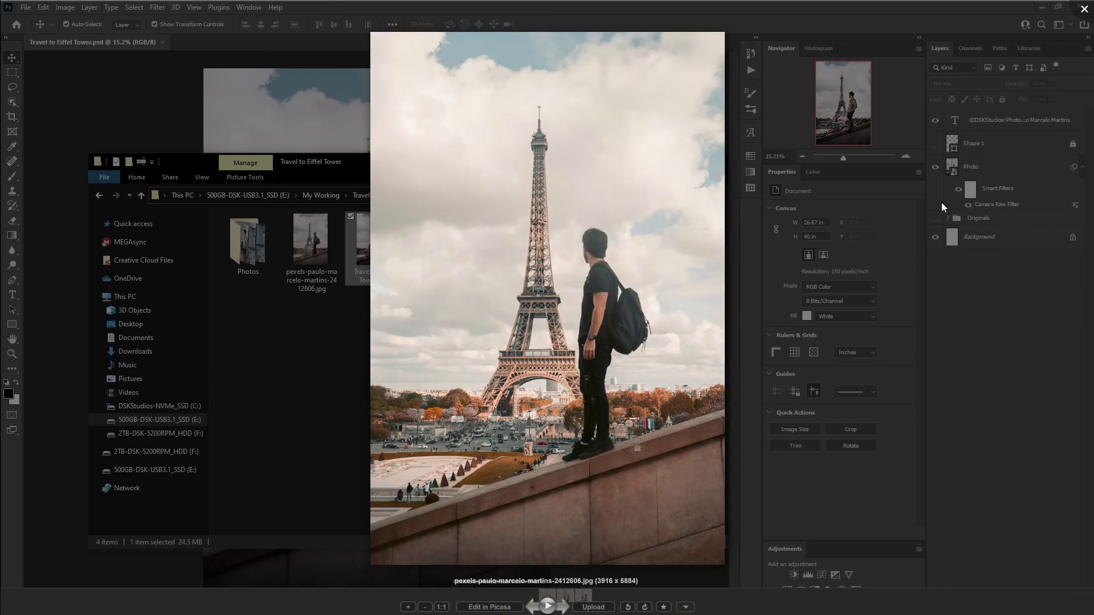
{"action": "key", "text": "Right"}
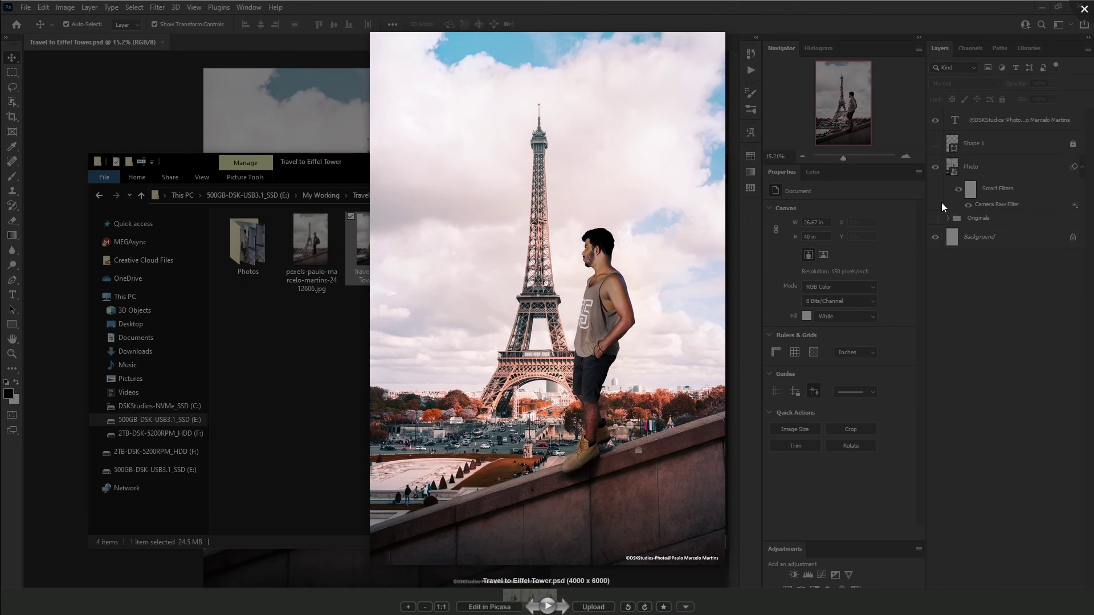
{"action": "key", "text": "Left"}
{"action": "key", "text": "Right"}
{"action": "key", "text": "Left"}
{"action": "key", "text": "Right"}
{"action": "key", "text": "Left"}
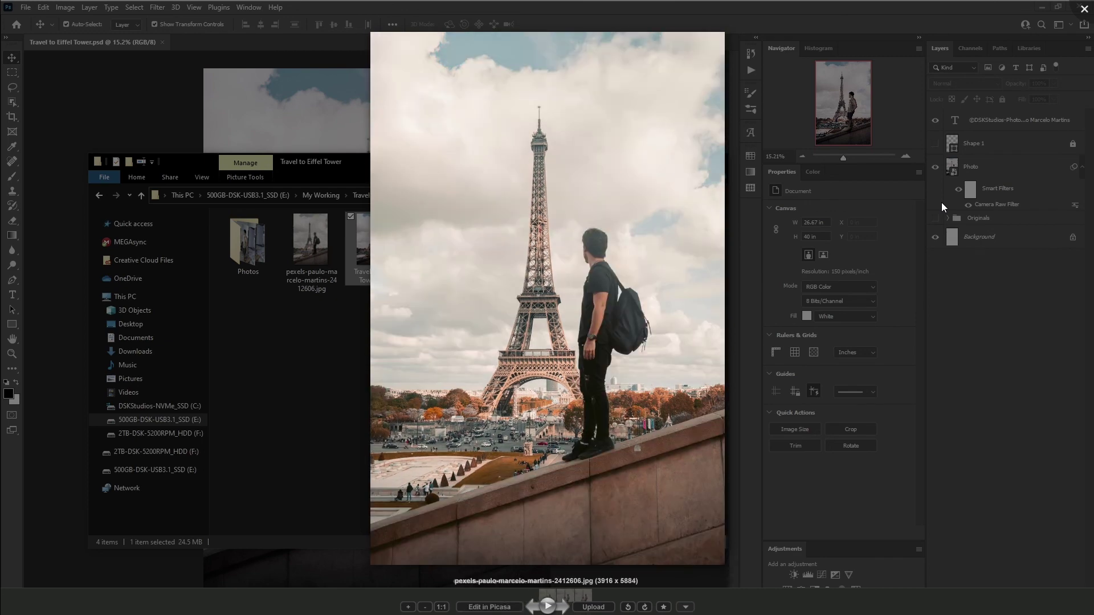
{"action": "key", "text": "Right"}
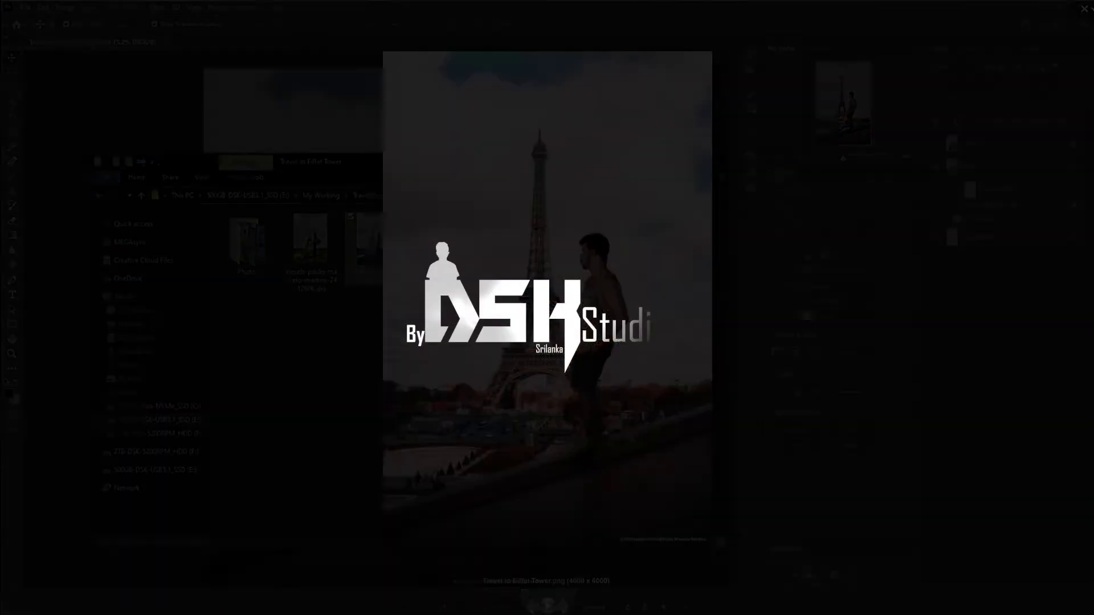